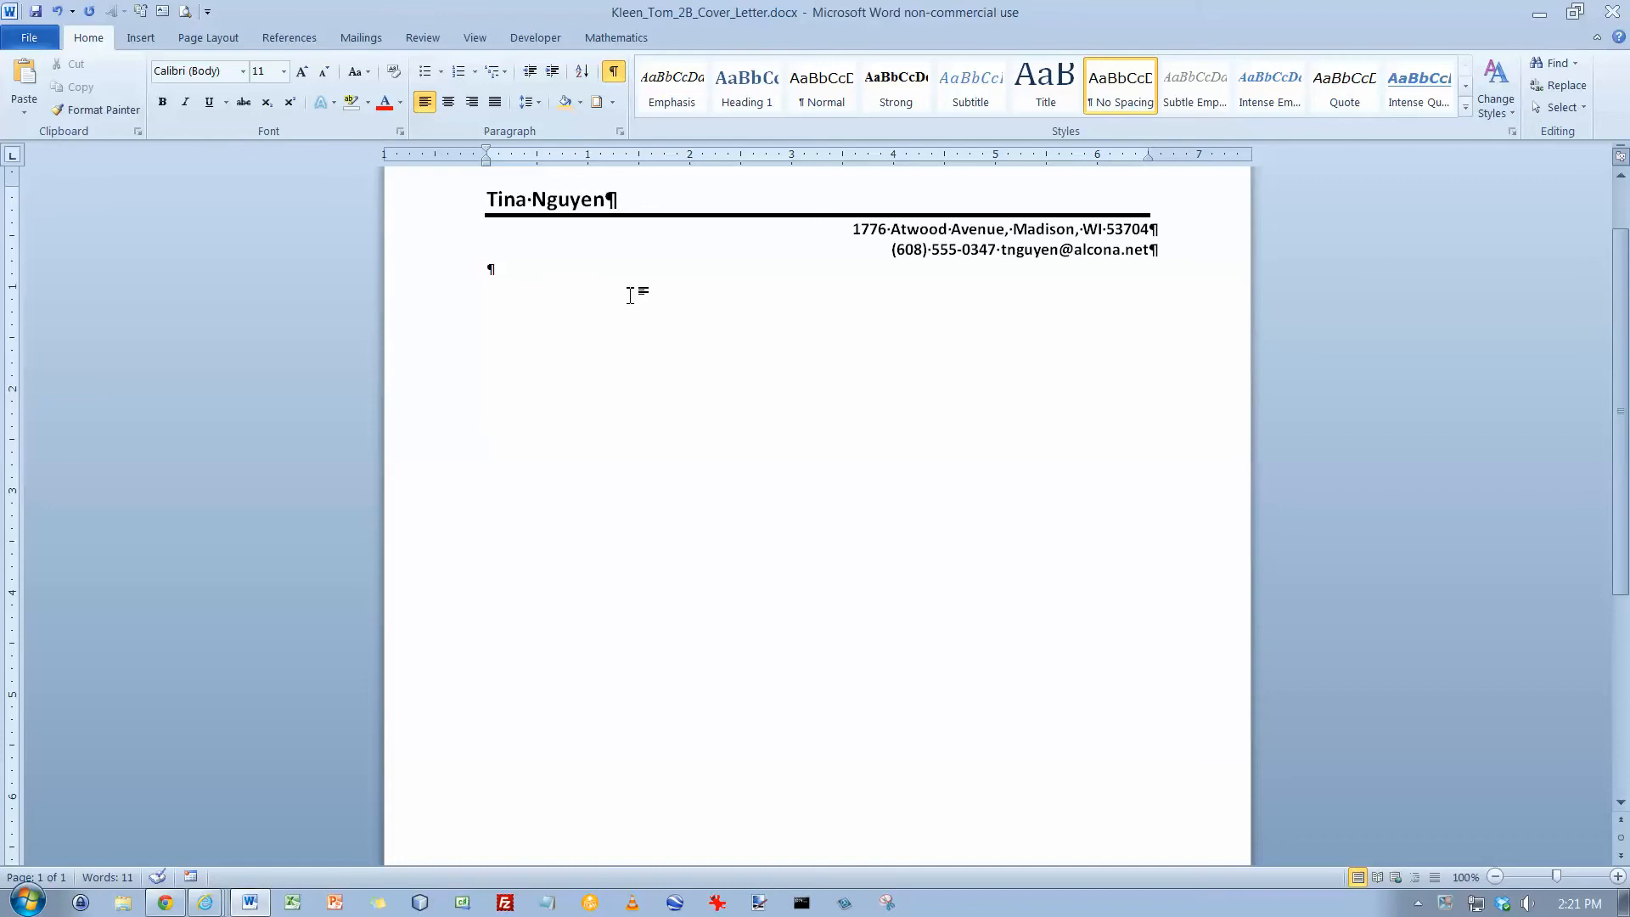
Add blank lines below the letterhead and enter the date March 16, 2016, followed by more blank lines
{"action": "key", "text": "Return"}
{"action": "key", "text": "Return"}
{"action": "key", "text": "Return"}
{"action": "type", "text": "March 16, 2016"}
{"action": "key", "text": "Return"}
{"action": "key", "text": "Return"}
{"action": "key", "text": "Return"}
{"action": "key", "text": "Return"}
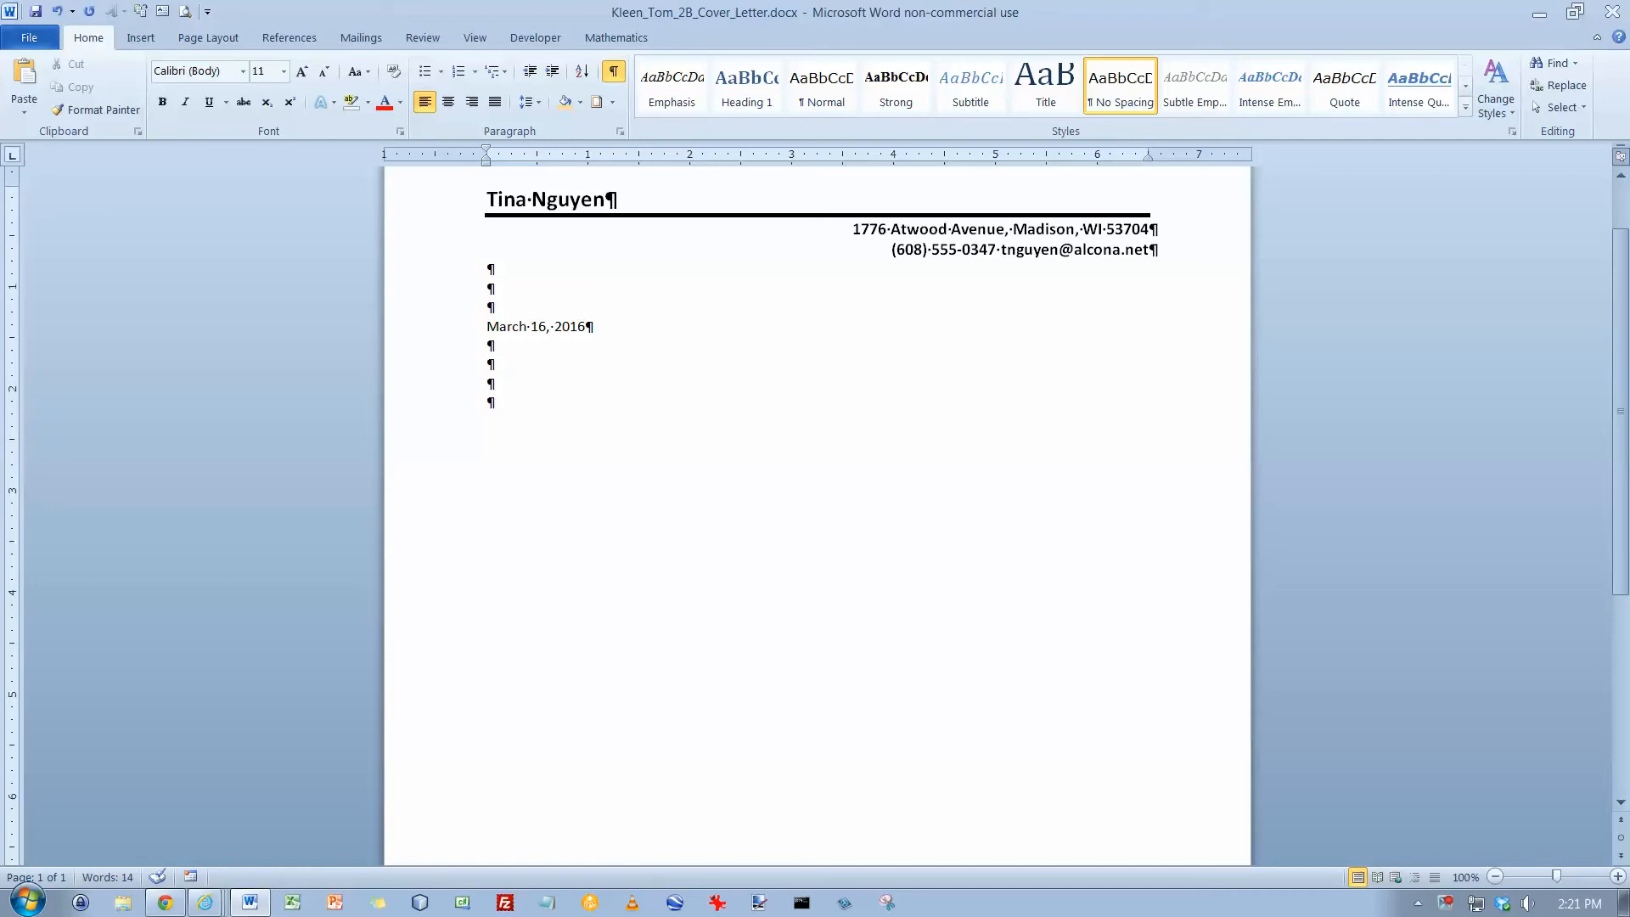
Paste the recipient's inside address and type a salutation addressing the recipient by surname, followed by a blank line
{"action": "type", "text": "James Washington Madison Staffing Services 600 East Washington Avenue Madison, WI 53701"}
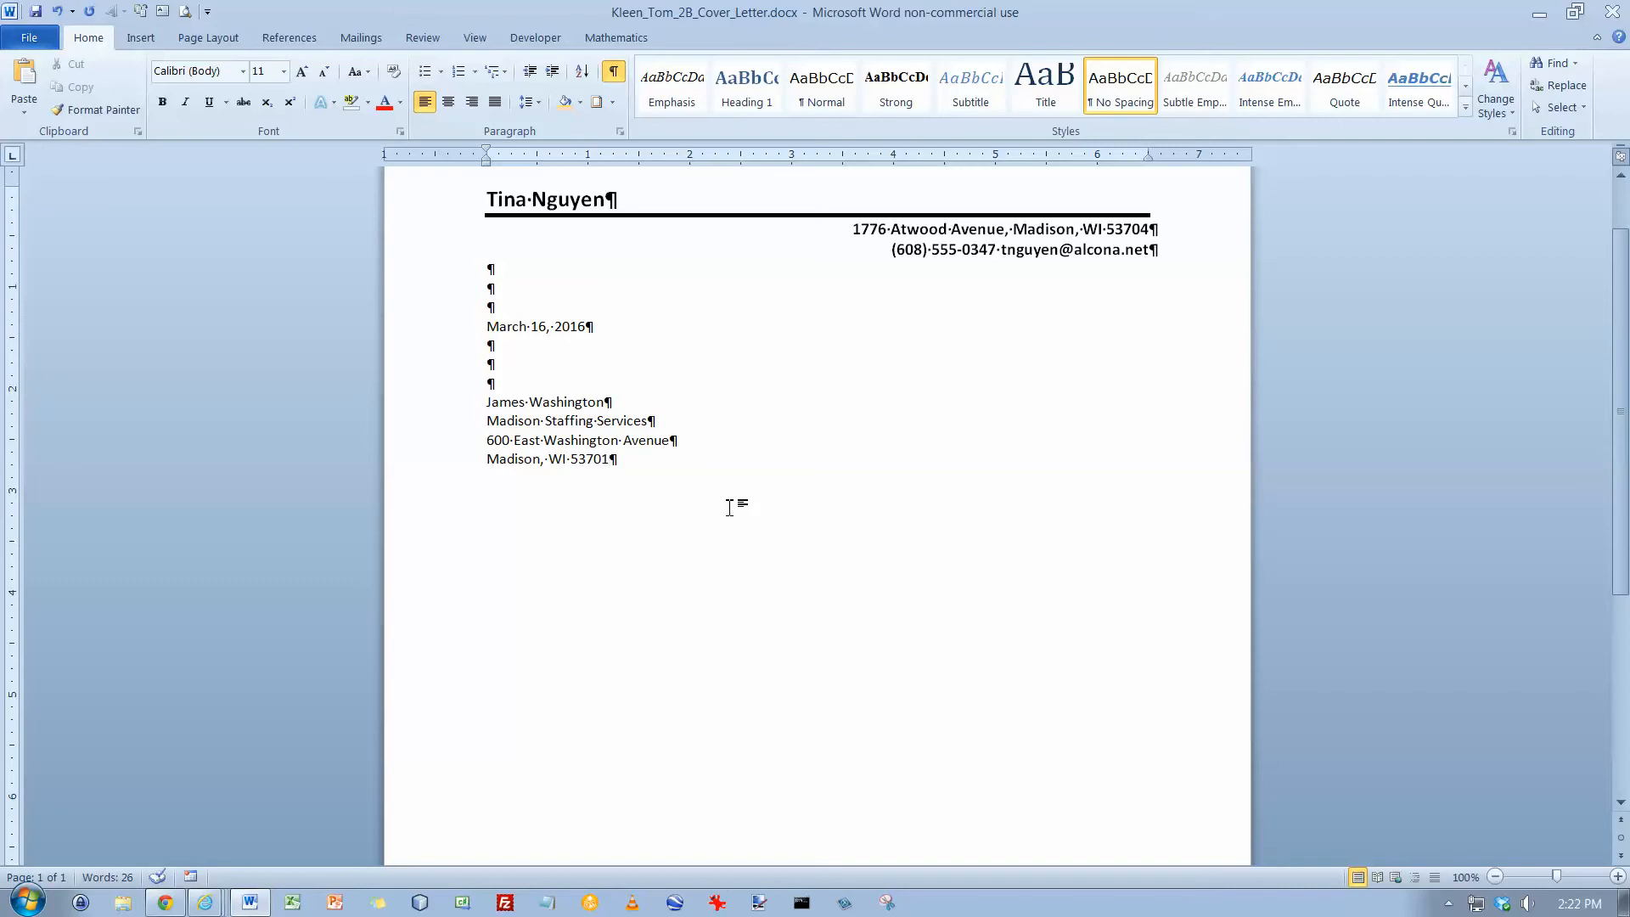
{"action": "key", "text": "Return"}
{"action": "key", "text": "Return"}
{"action": "type", "text": "Dear Mr. Washington"}
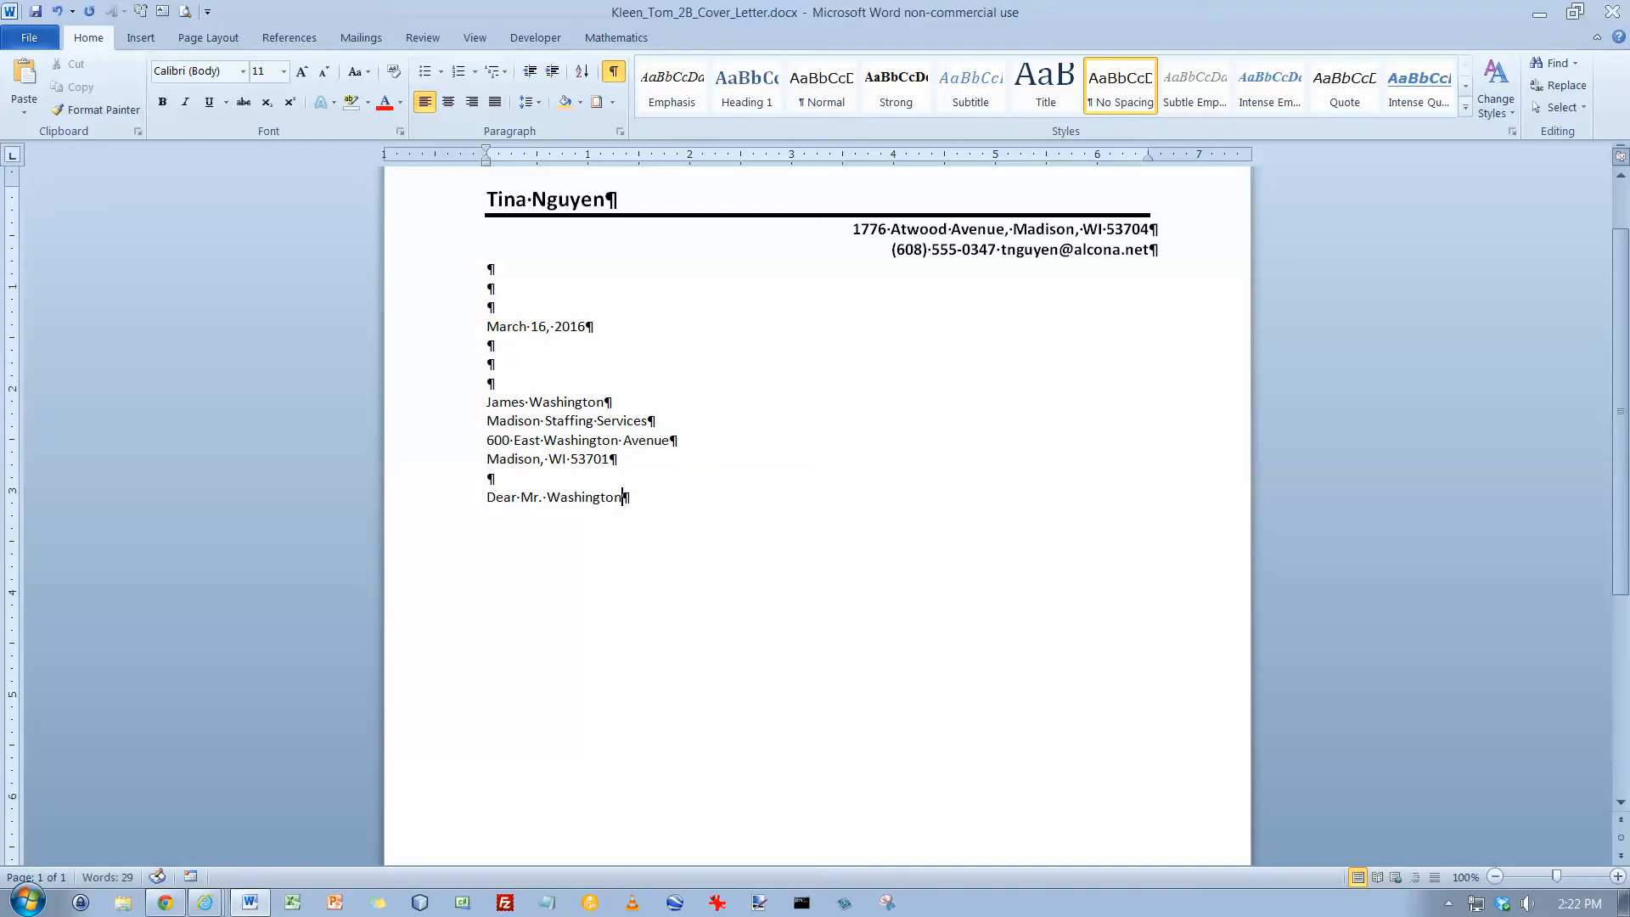
{"action": "type", "text": ":"}
{"action": "key", "text": "Return"}
{"action": "key", "text": "Return"}
Type the opening paragraph about seeking a position using computer and communication skills and the Business Software Applications Specialist certificate from MATC
{"action": "type", "text": "I am seeking a position in "}
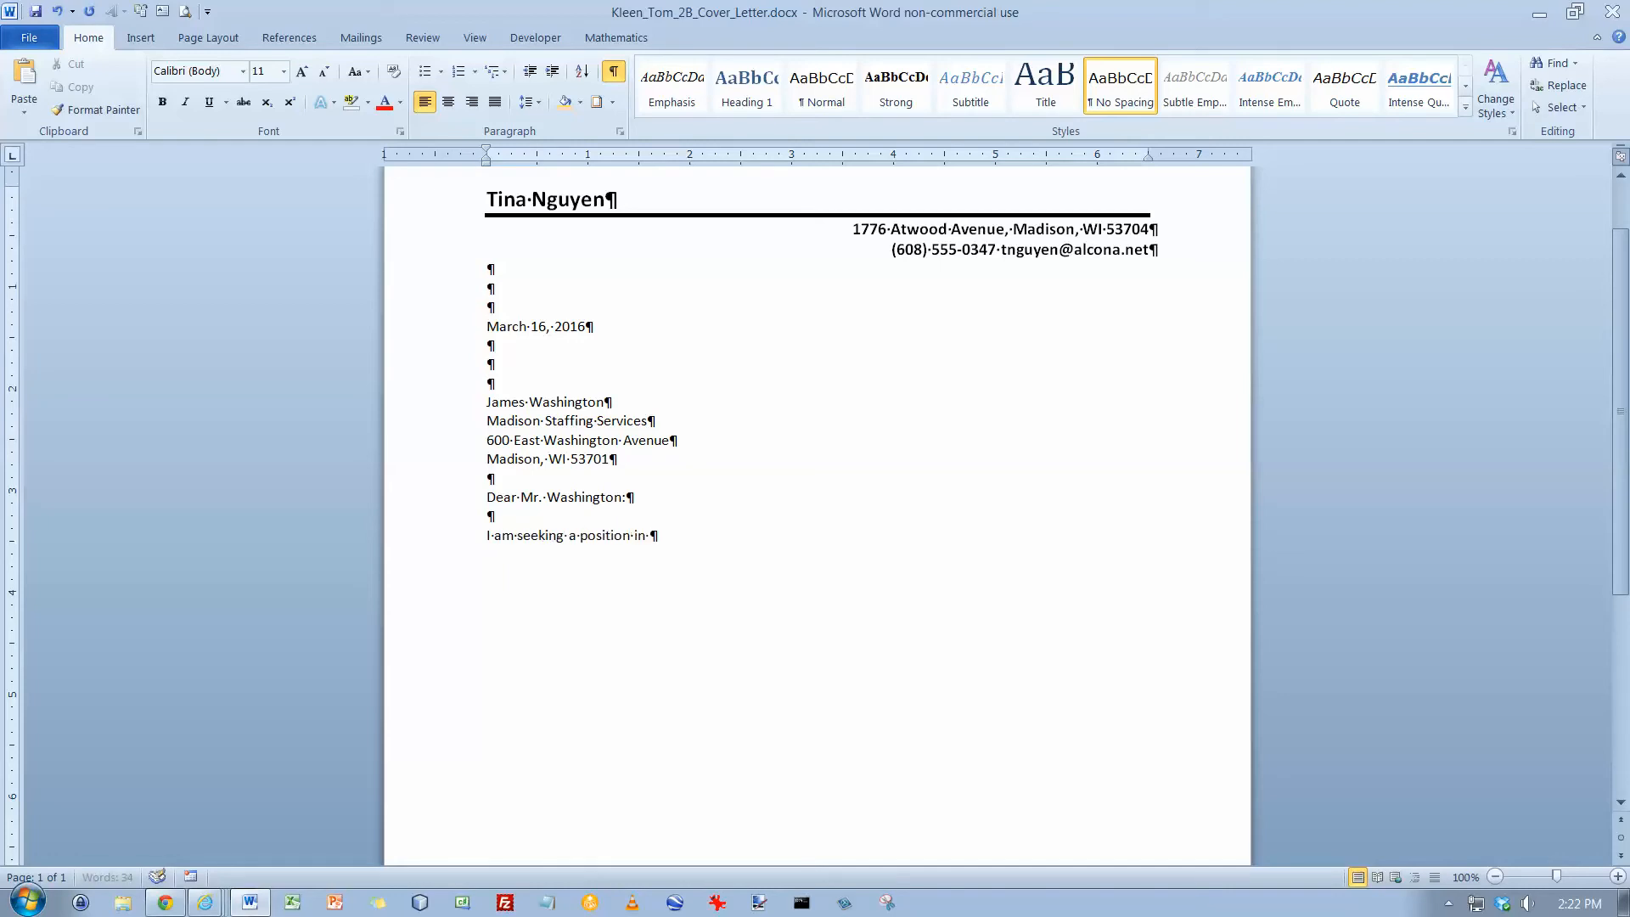
{"action": "type", "text": "witch I an use my"}
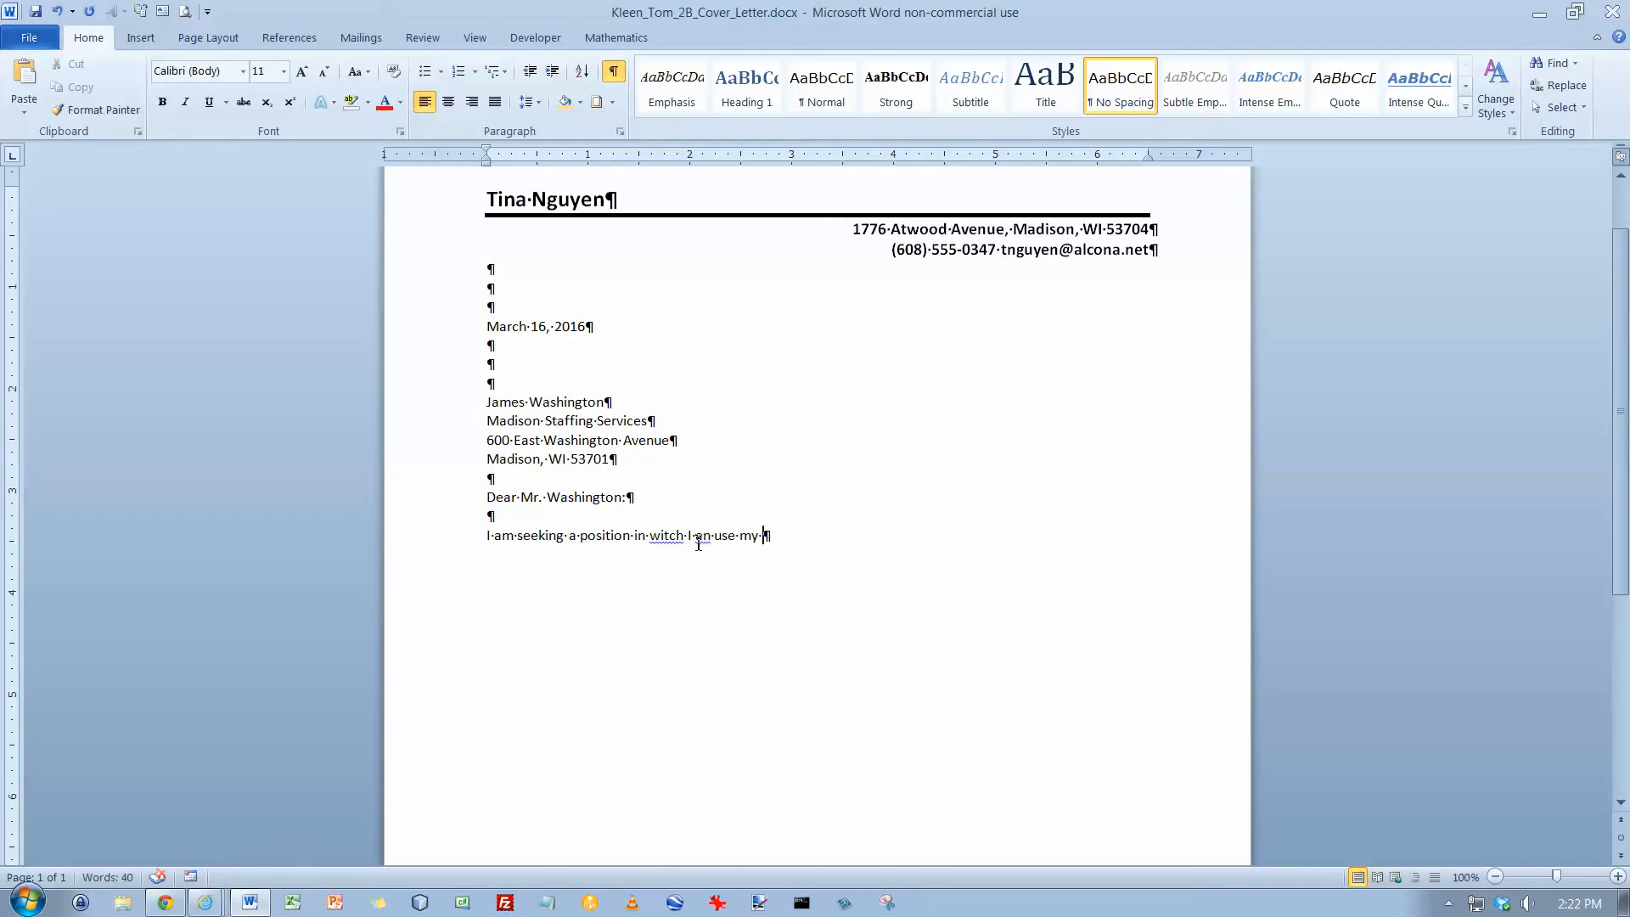
{"action": "type", "text": "c"}
{"action": "type", "text": "computer"}
{"action": "type", "text": "and communication skills. My education, outlined on the enclosed r"}
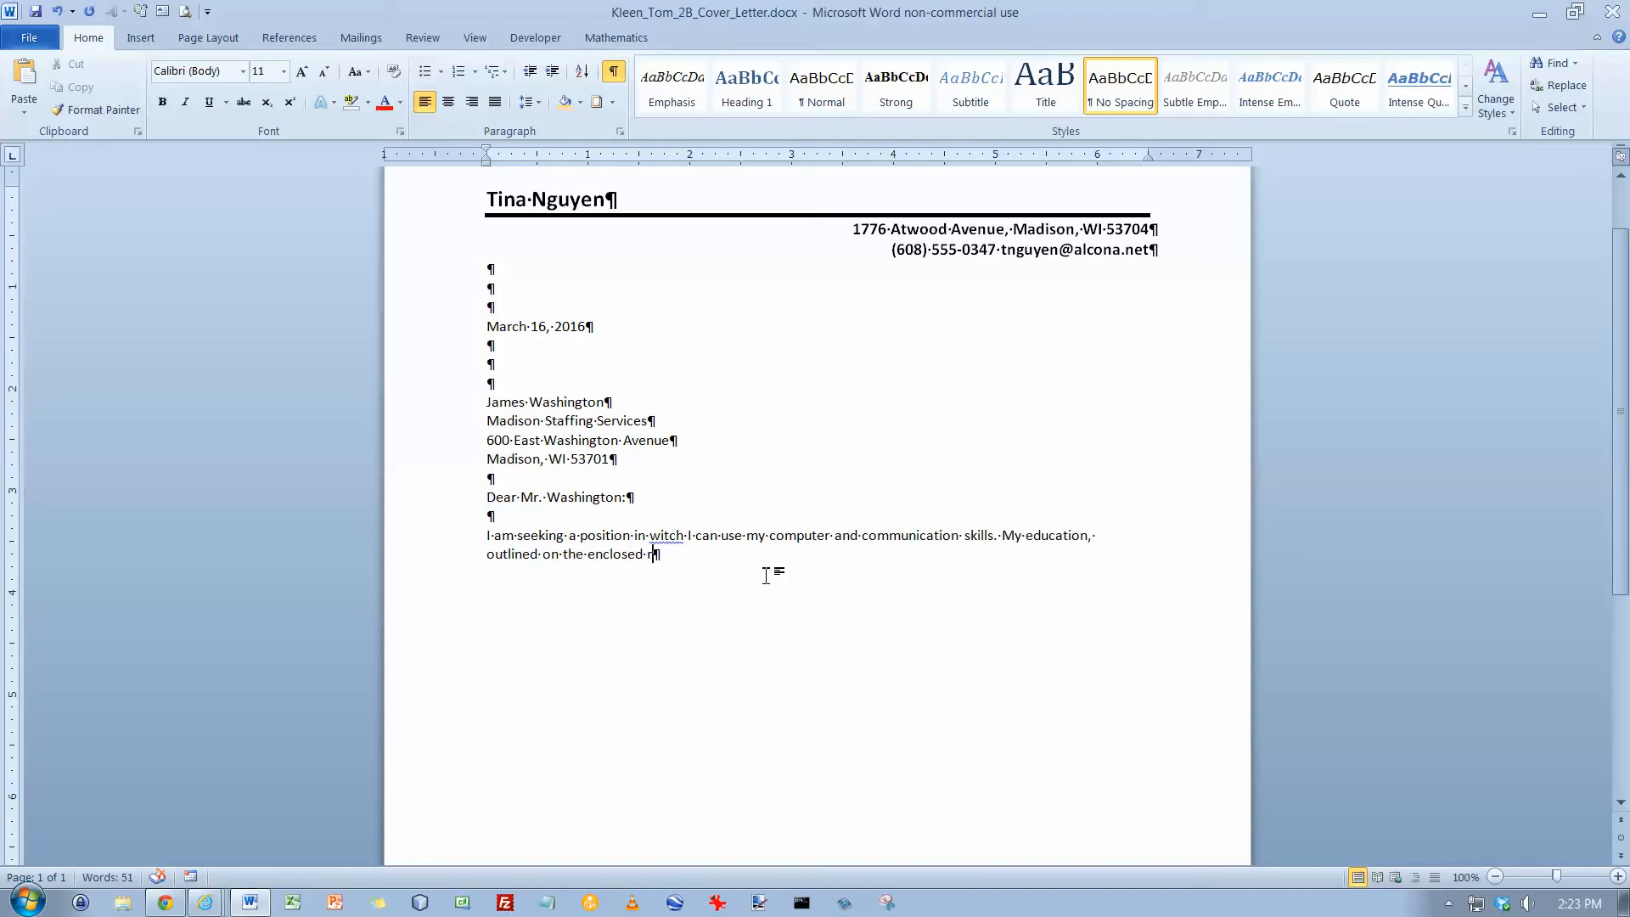
{"action": "type", "text": "esumee"}
{"action": "key", "text": "BackSpace"}
{"action": "key", "text": "BackSpace"}
{"action": "type", "text": ","}
{"action": "type", "text": "includes a Business Software Applications Specialist certificate from MATC."}
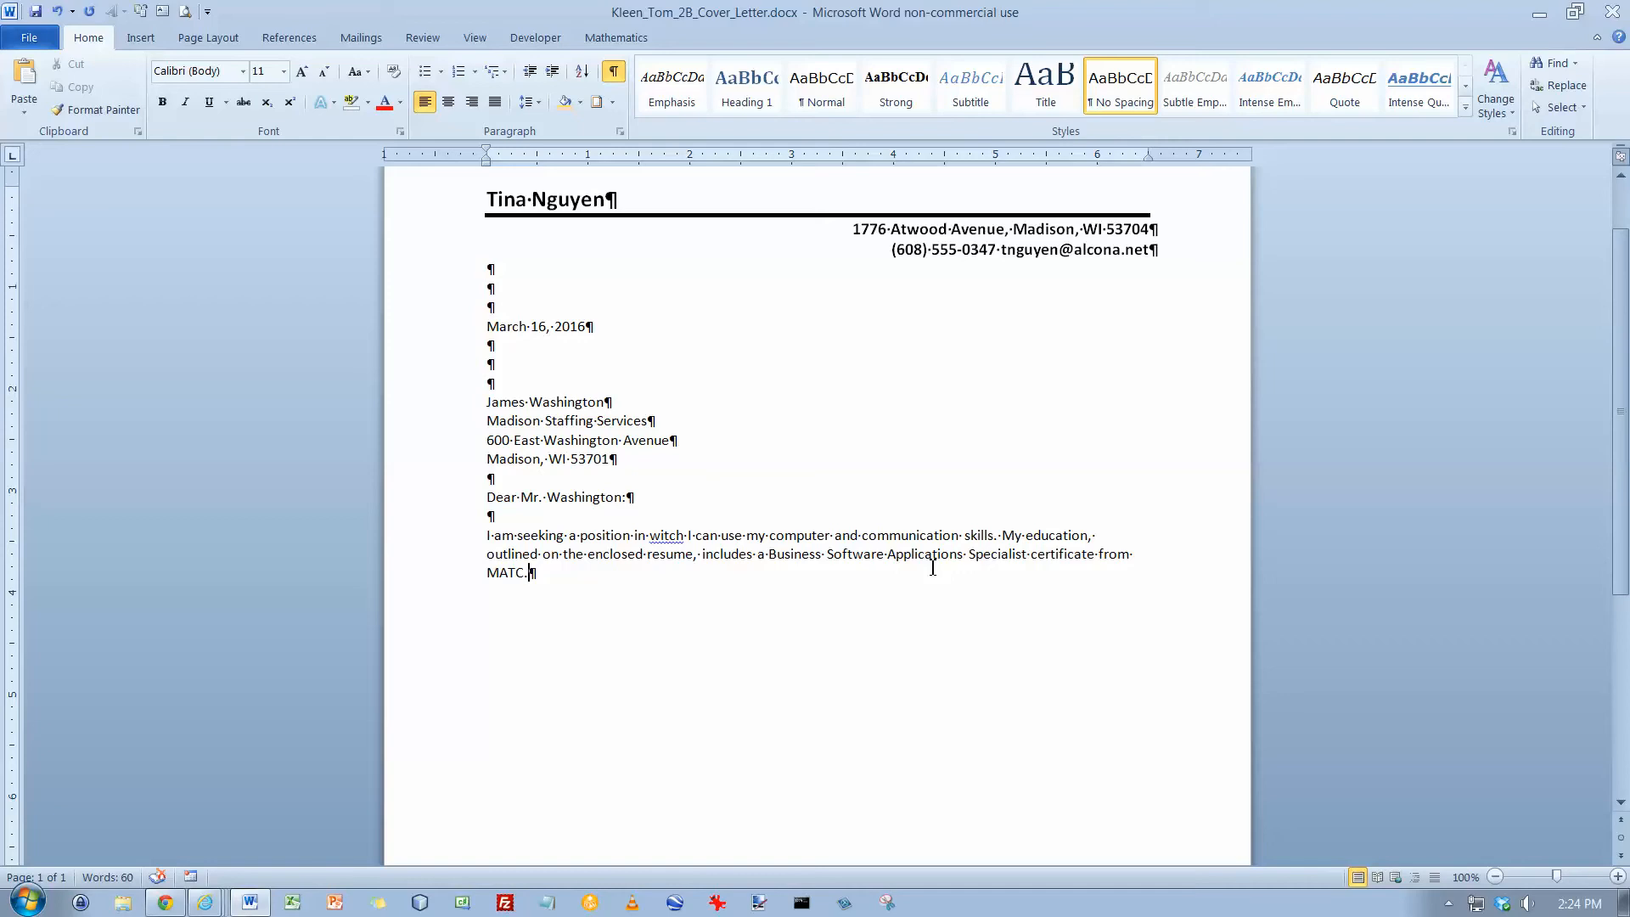
Insert the text of the file w02B_Cover_Letter_Text.docx below the opening paragraph
{"action": "key", "text": "Return"}
{"action": "key", "text": "Return"}
{"action": "left_click", "coordinate": [141, 37]}
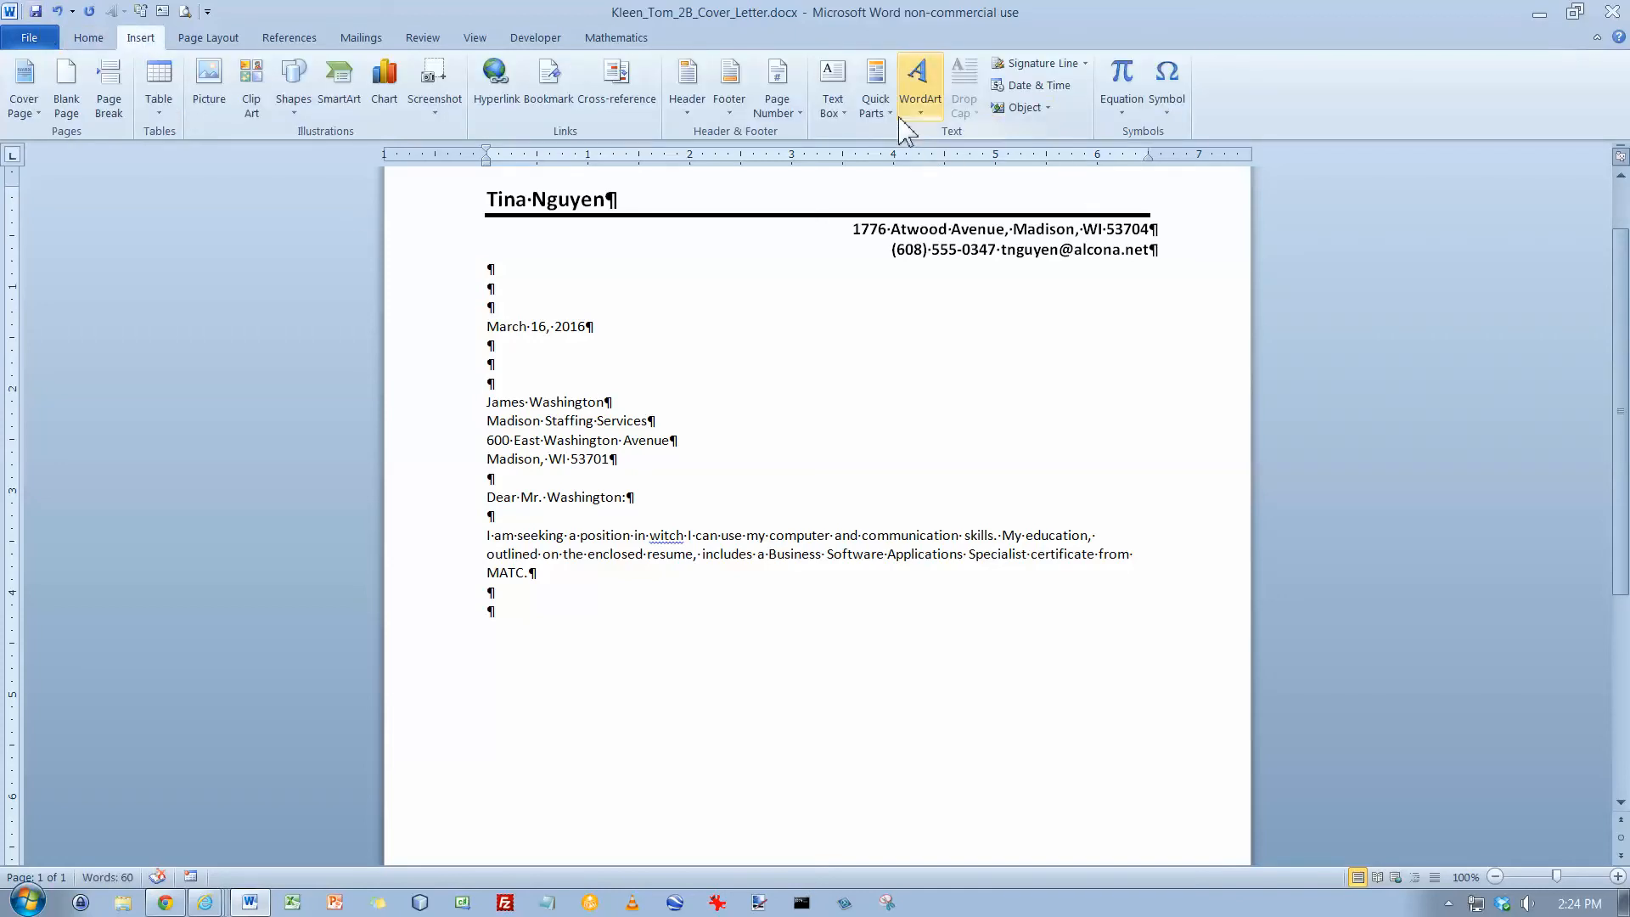
{"action": "left_click", "coordinate": [1048, 108]}
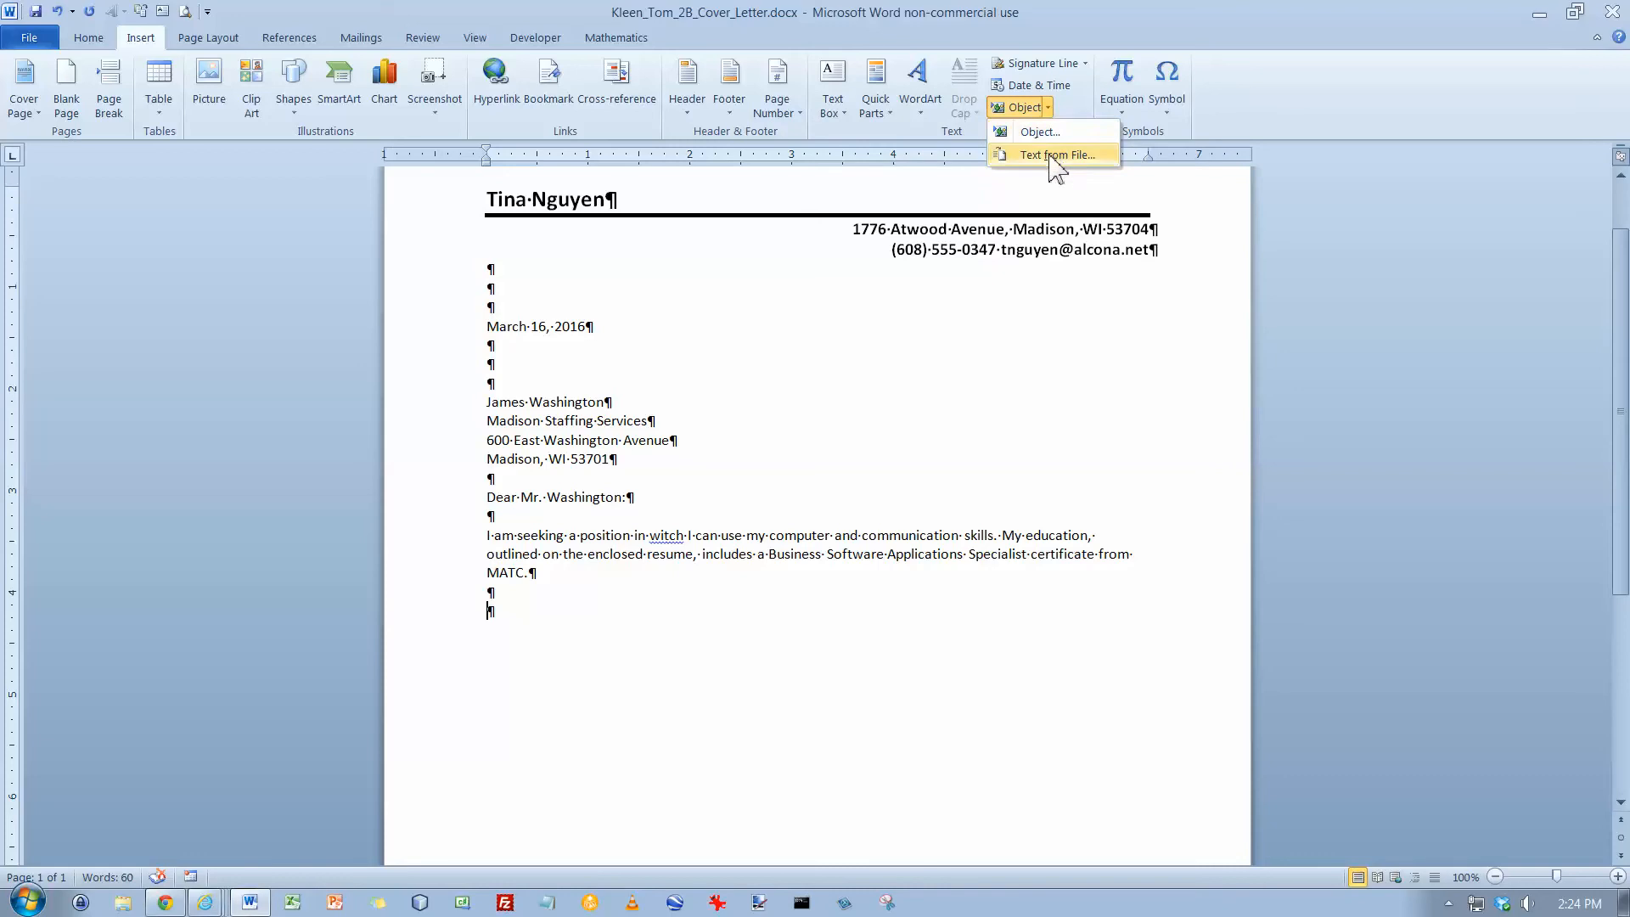
{"action": "left_click", "coordinate": [1053, 156]}
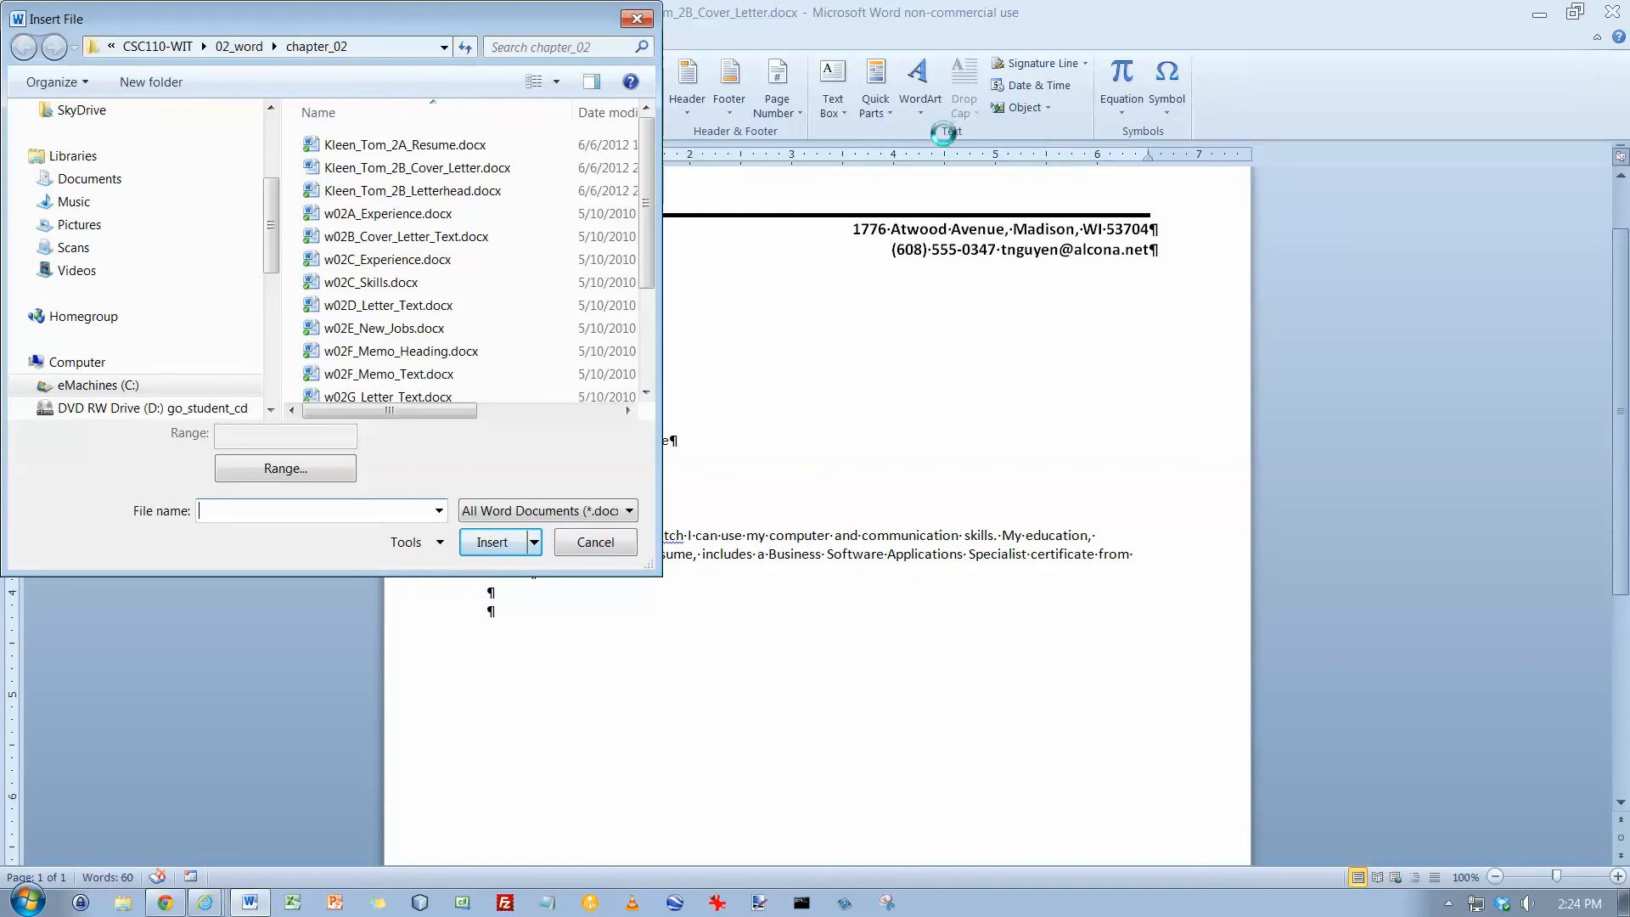
{"action": "left_click", "coordinate": [462, 237]}
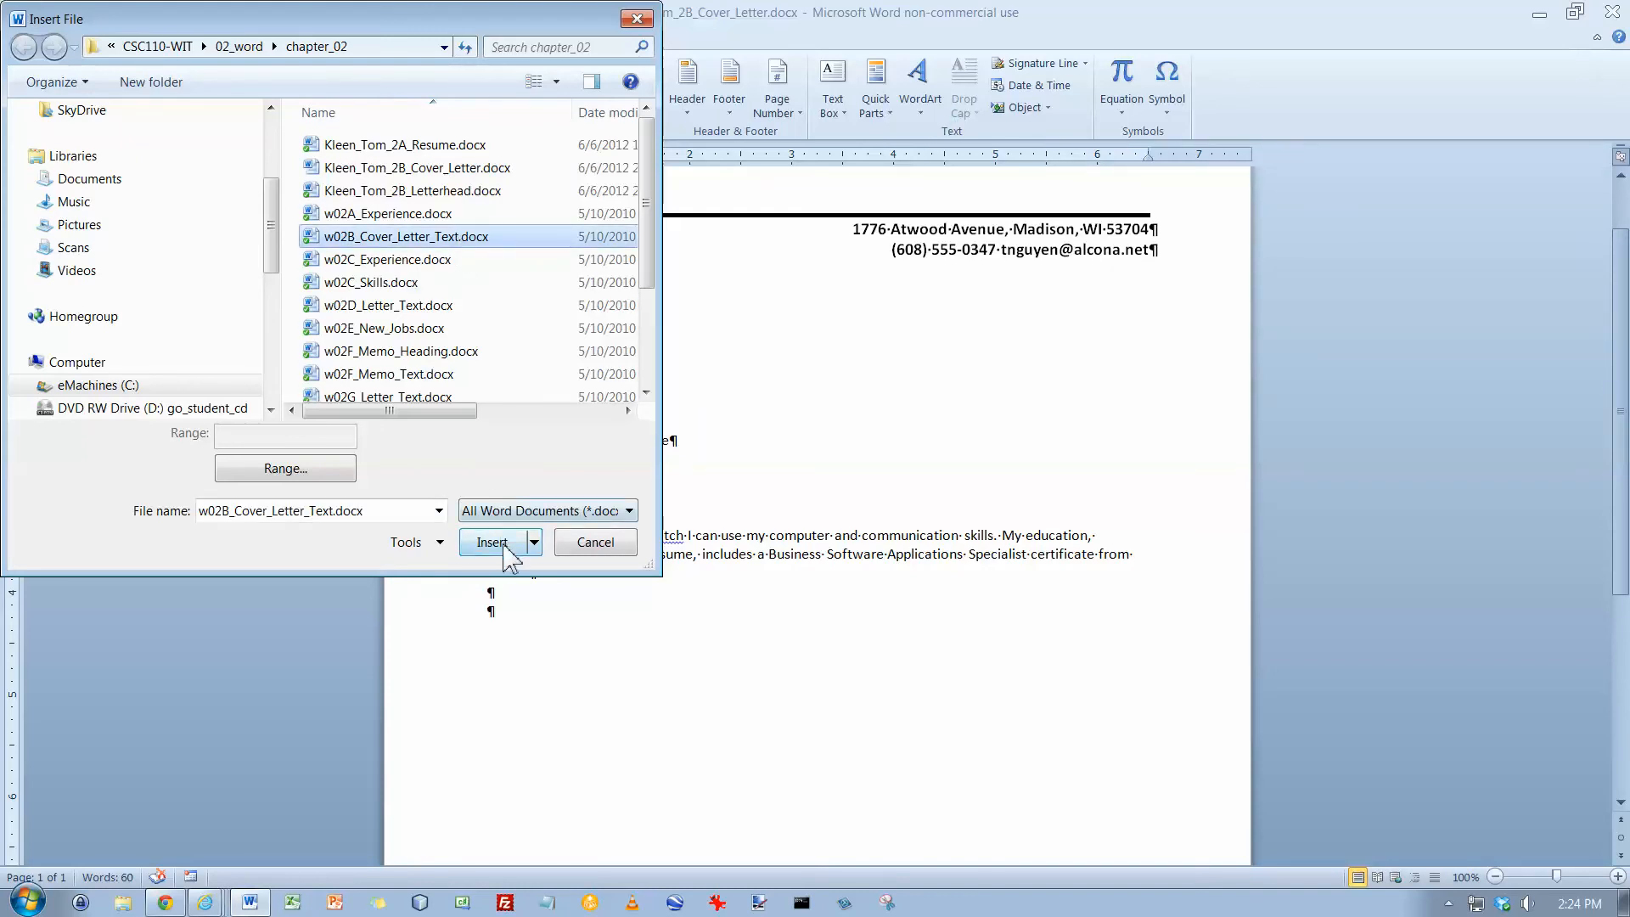
{"action": "left_click", "coordinate": [497, 543]}
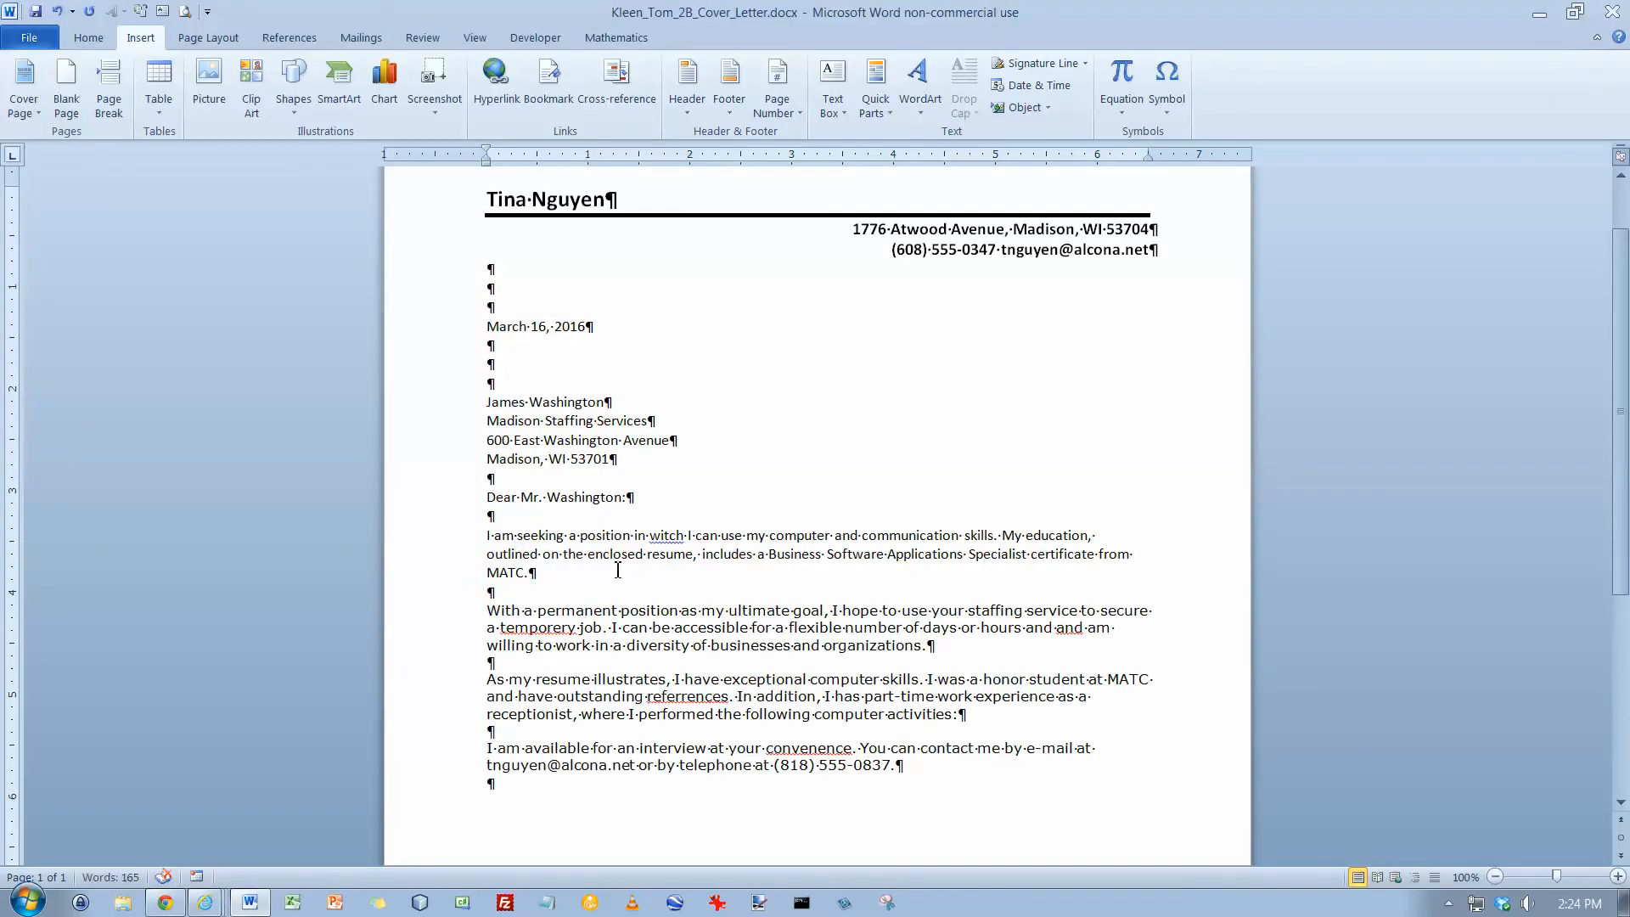
Format the inserted paragraphs as Calibri, 11 pt
{"action": "left_click_drag", "start_coordinate": [492, 604], "coordinate": [930, 790]}
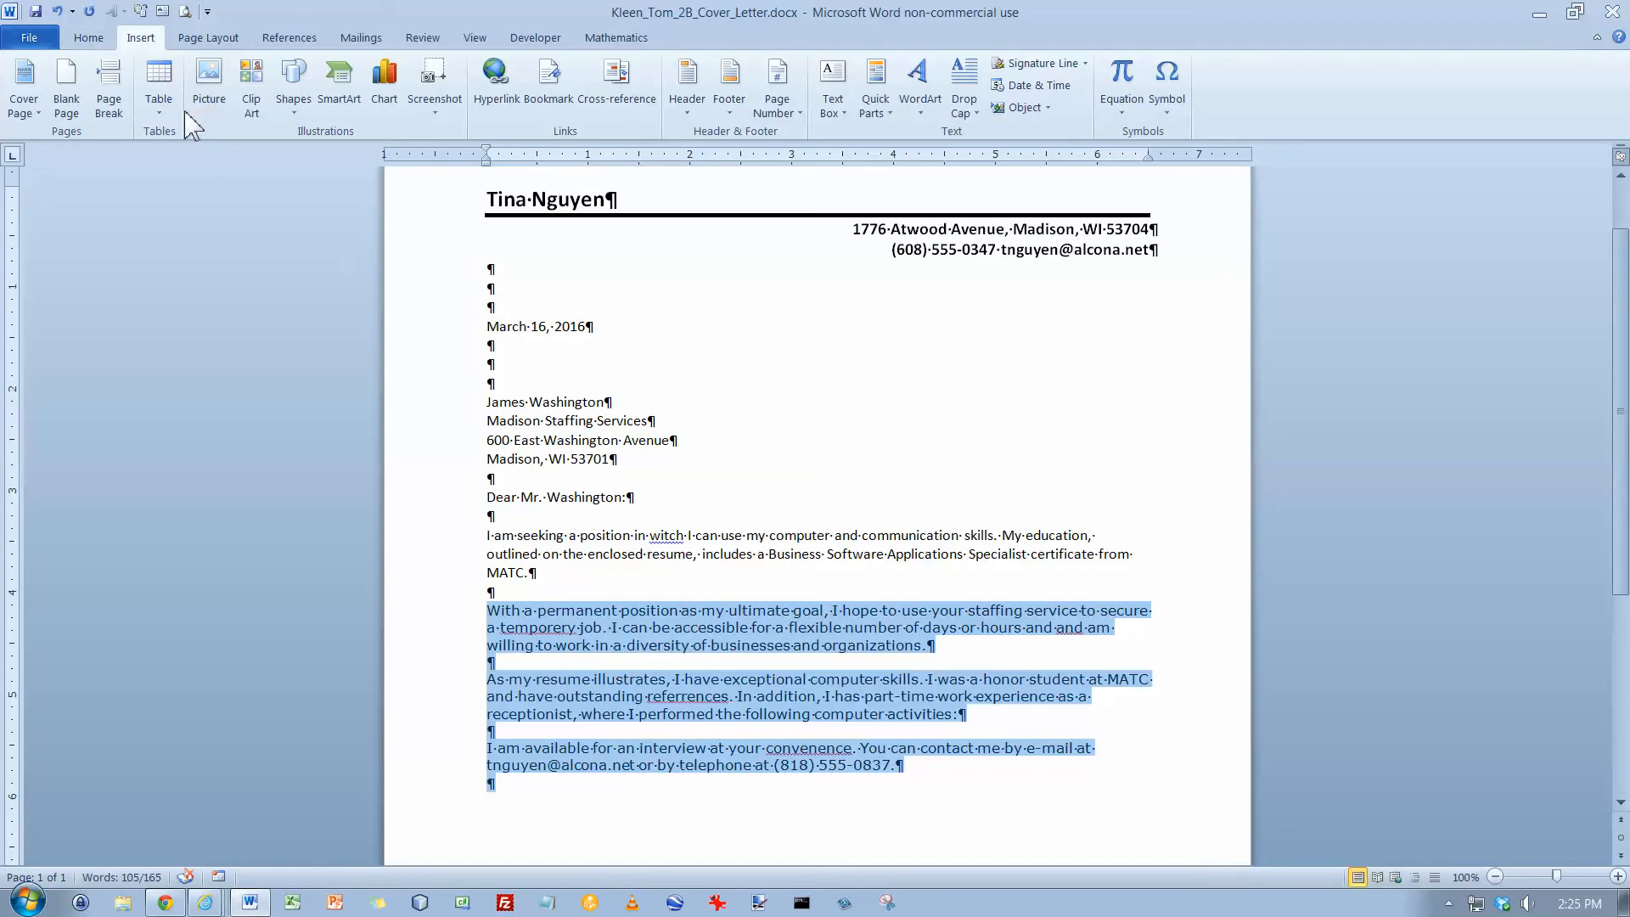
{"action": "left_click", "coordinate": [94, 42]}
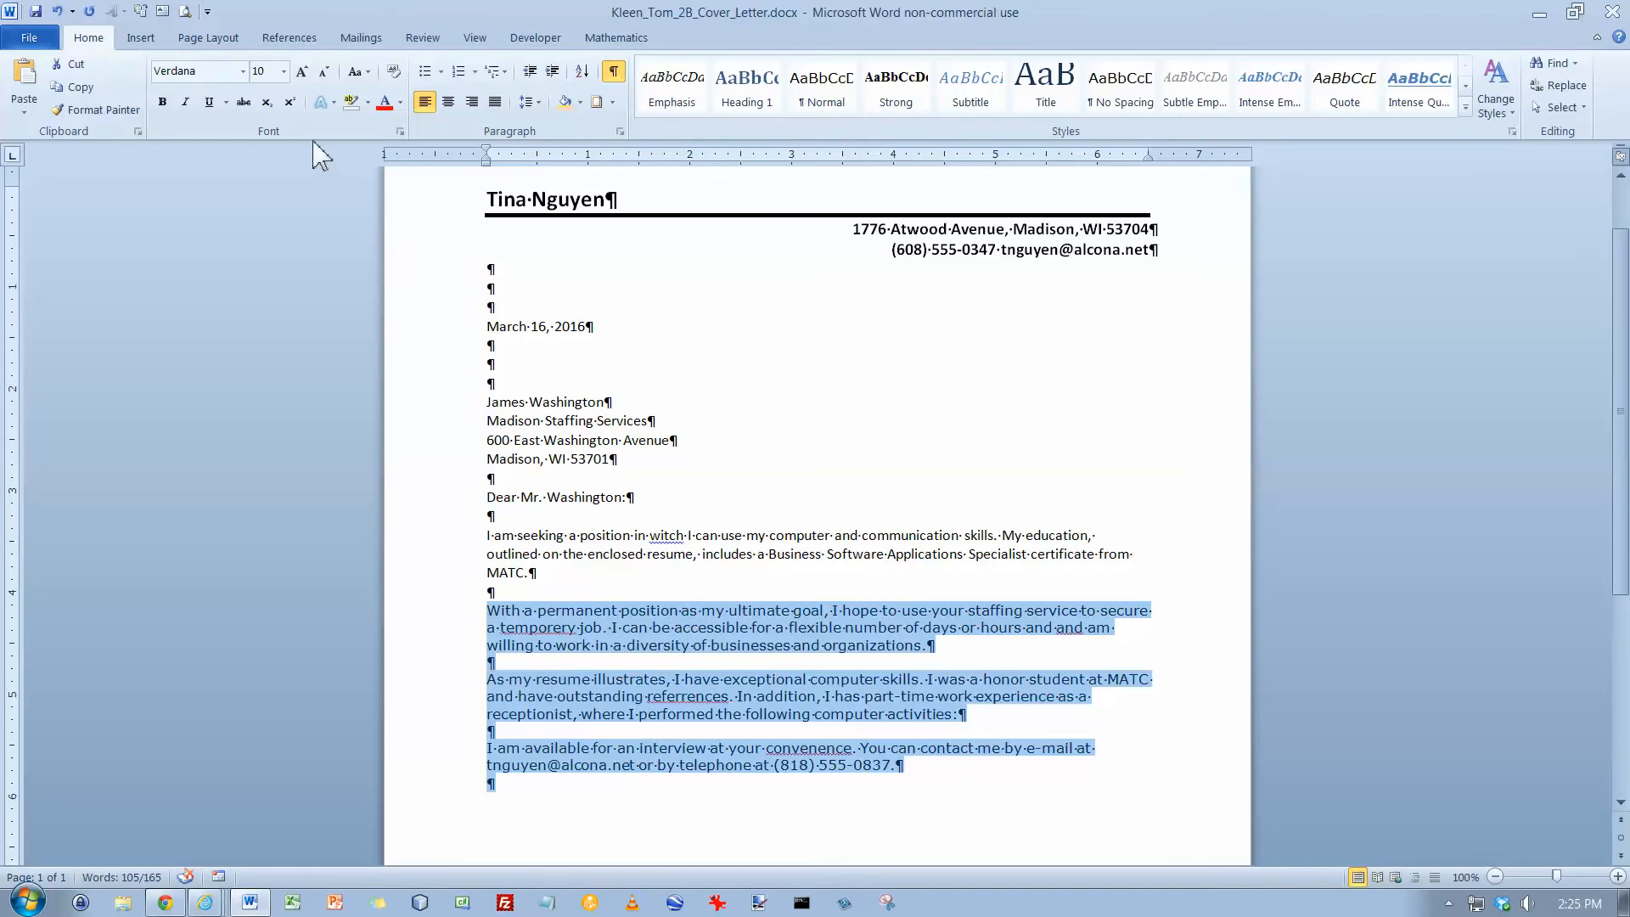
{"action": "left_click", "coordinate": [244, 71]}
{"action": "left_click", "coordinate": [225, 146]}
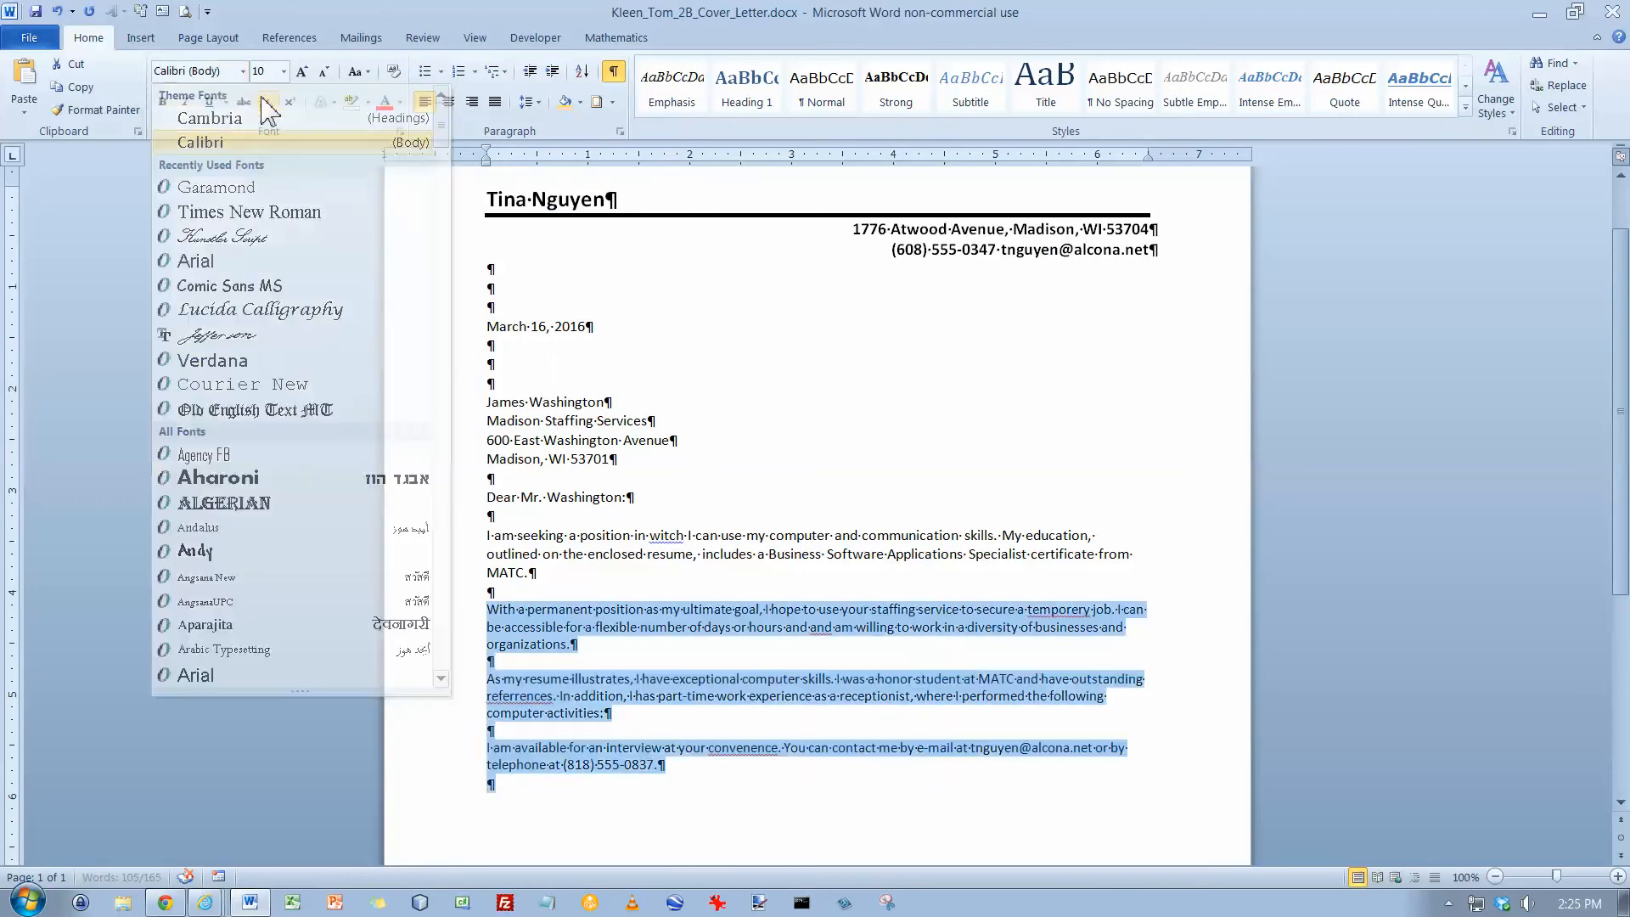
{"action": "left_click", "coordinate": [283, 72]}
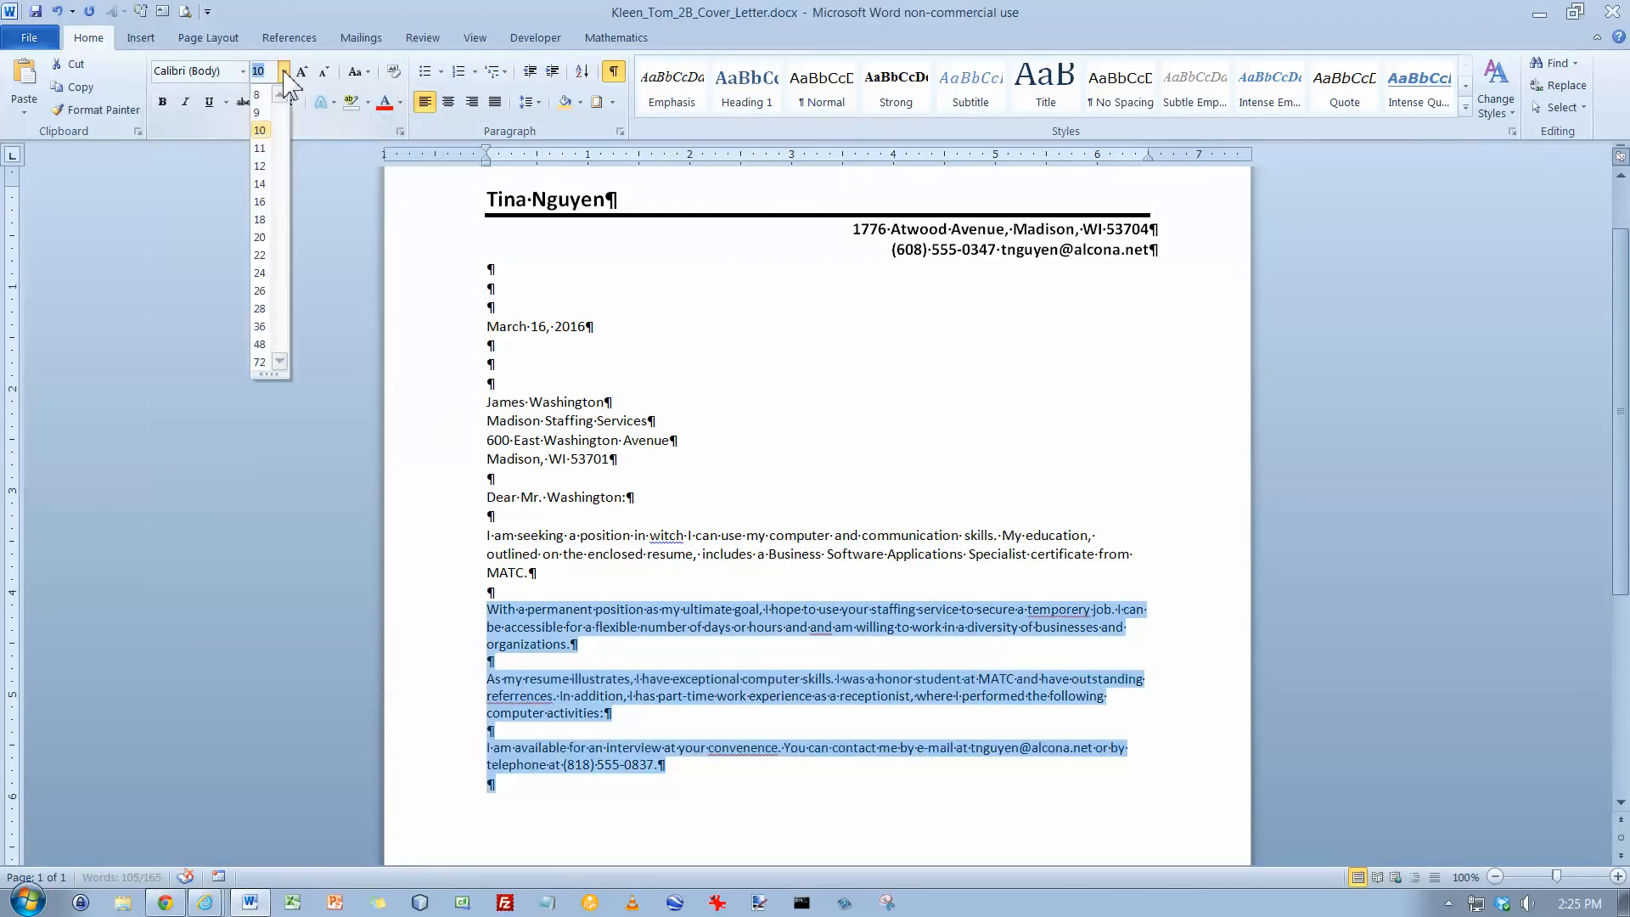
{"action": "left_click", "coordinate": [263, 141]}
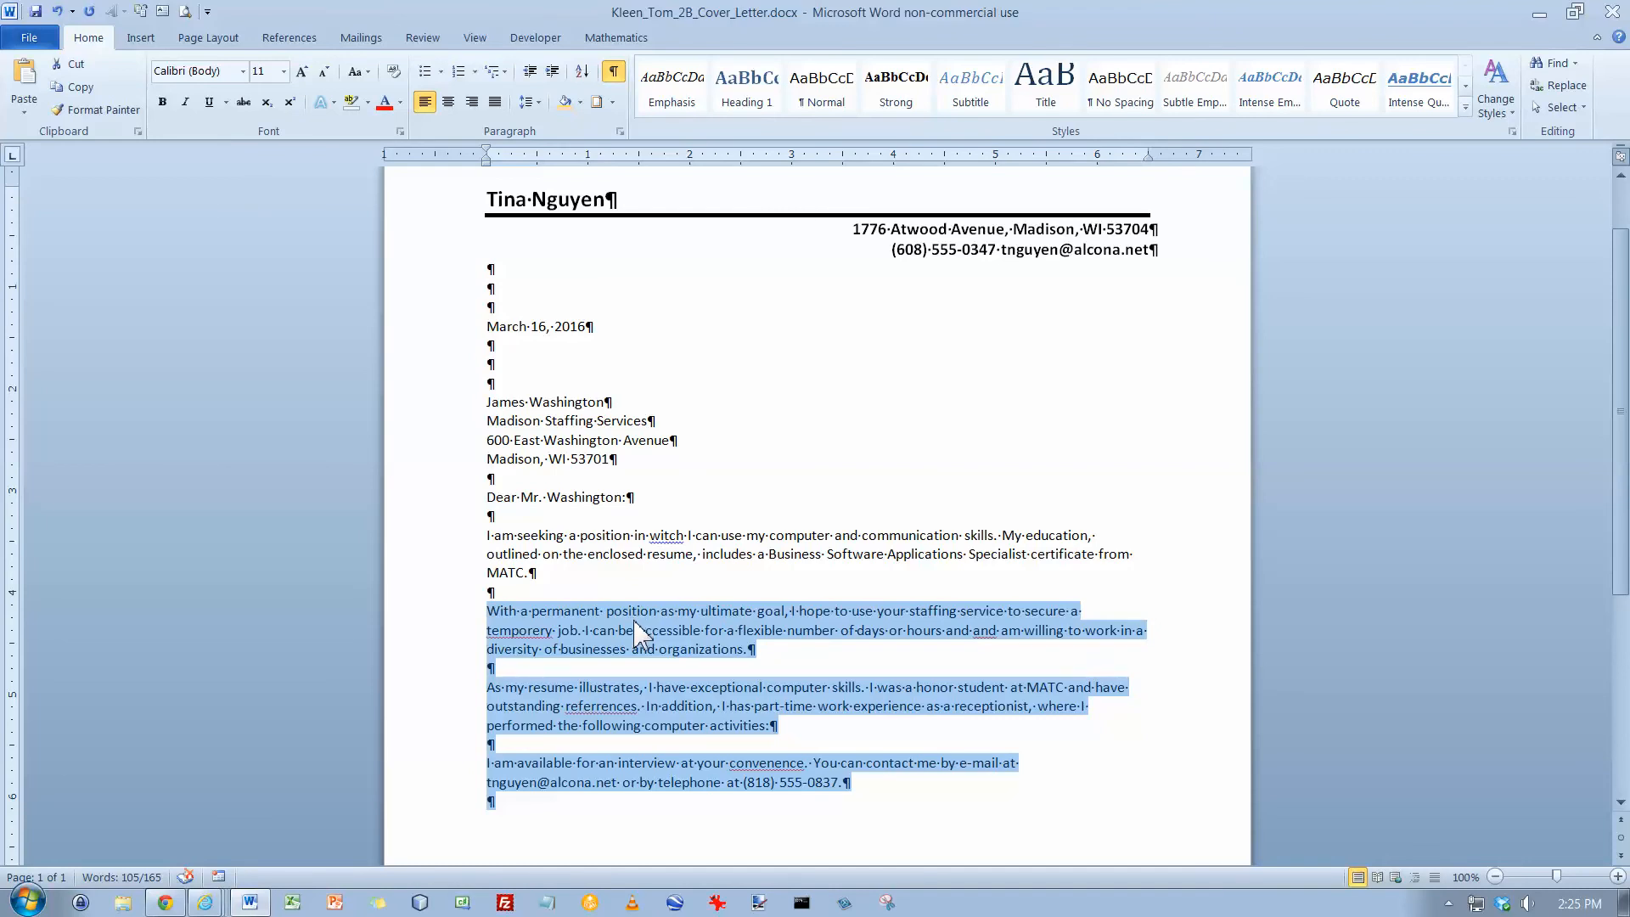
Add the closing "Sincerely," after the last paragraph, followed by three blank lines
{"action": "scroll", "coordinate": [638, 632], "scroll_direction": "down", "scroll_amount": 4}
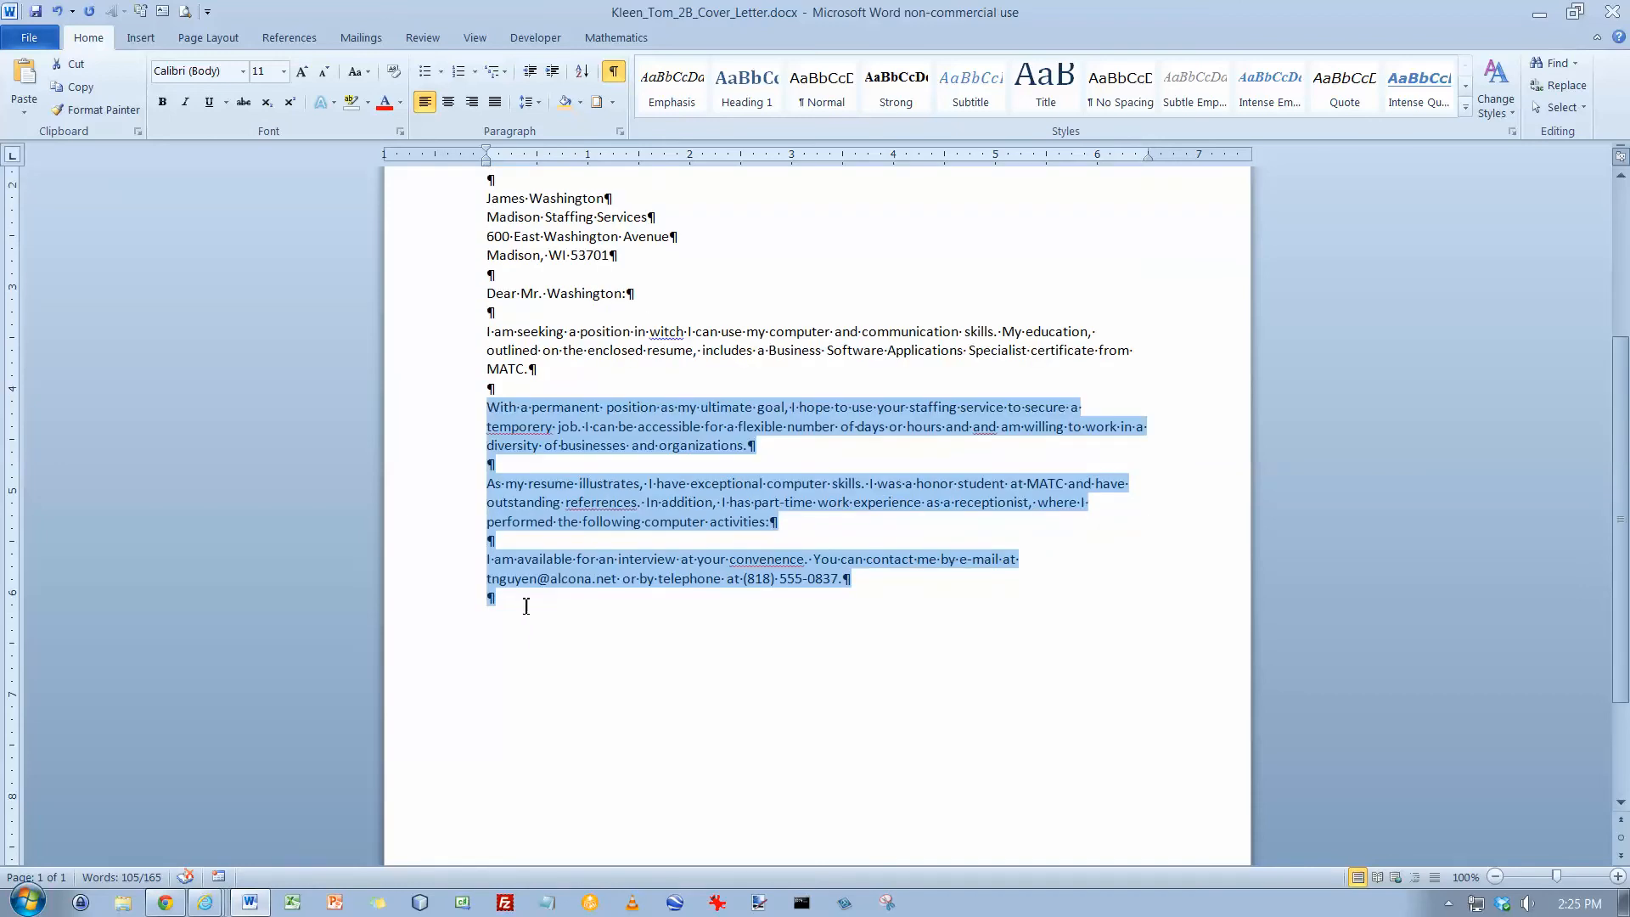
{"action": "left_click", "coordinate": [528, 606]}
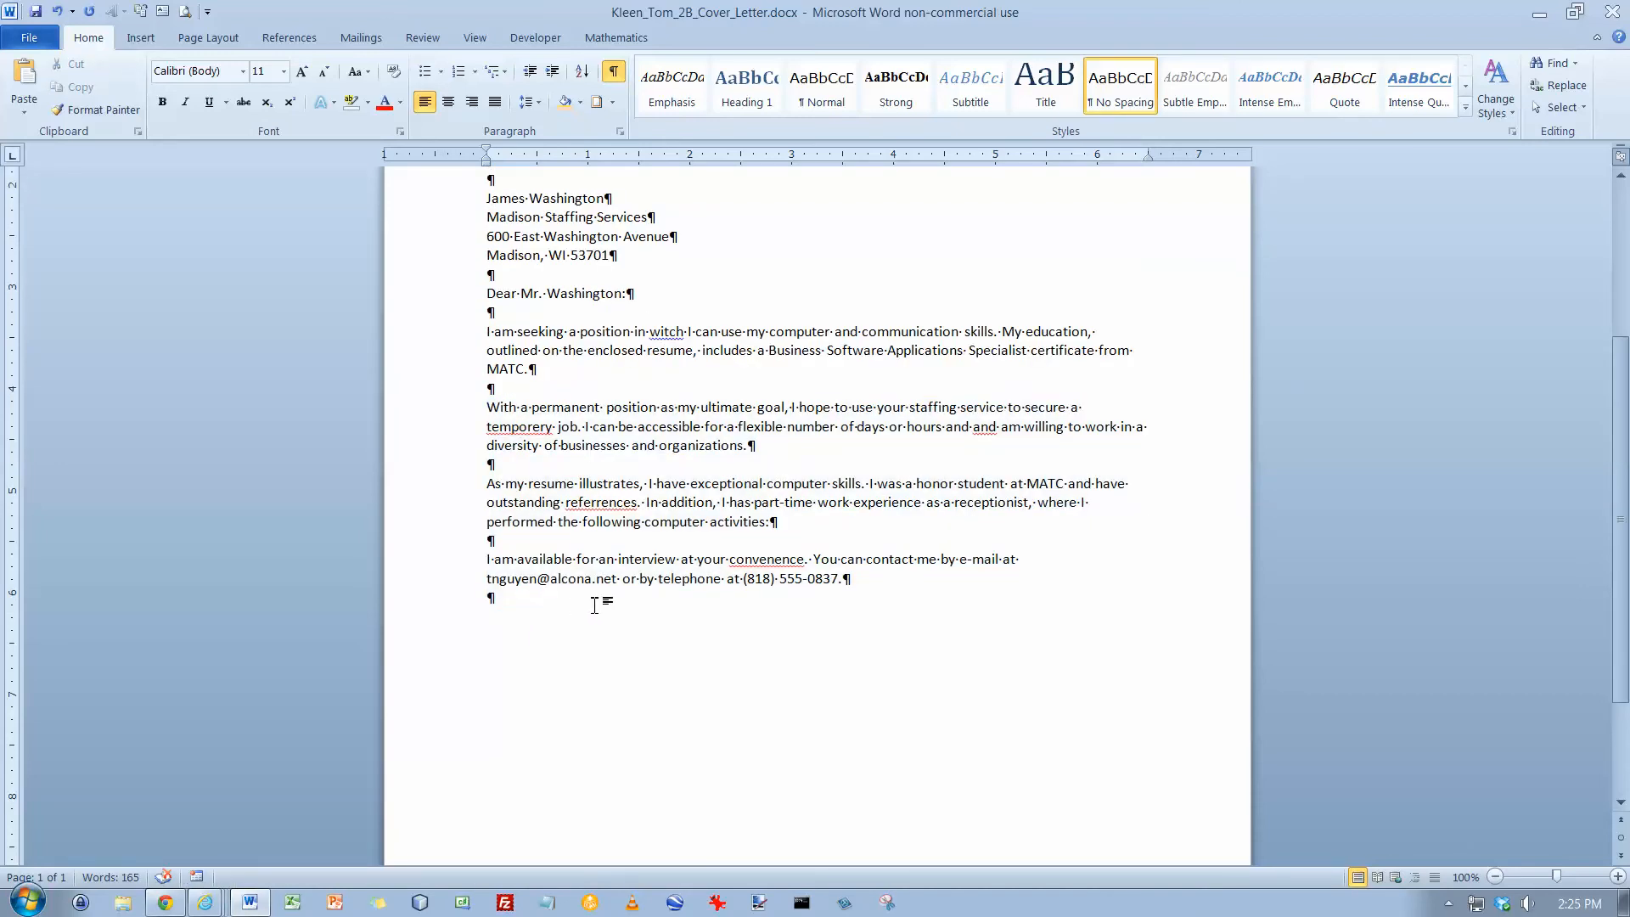
{"action": "key", "text": "Return"}
{"action": "type", "text": "Sincerely,"}
{"action": "key", "text": "Return"}
{"action": "key", "text": "Return"}
{"action": "key", "text": "Return"}
{"action": "key", "text": "Return"}
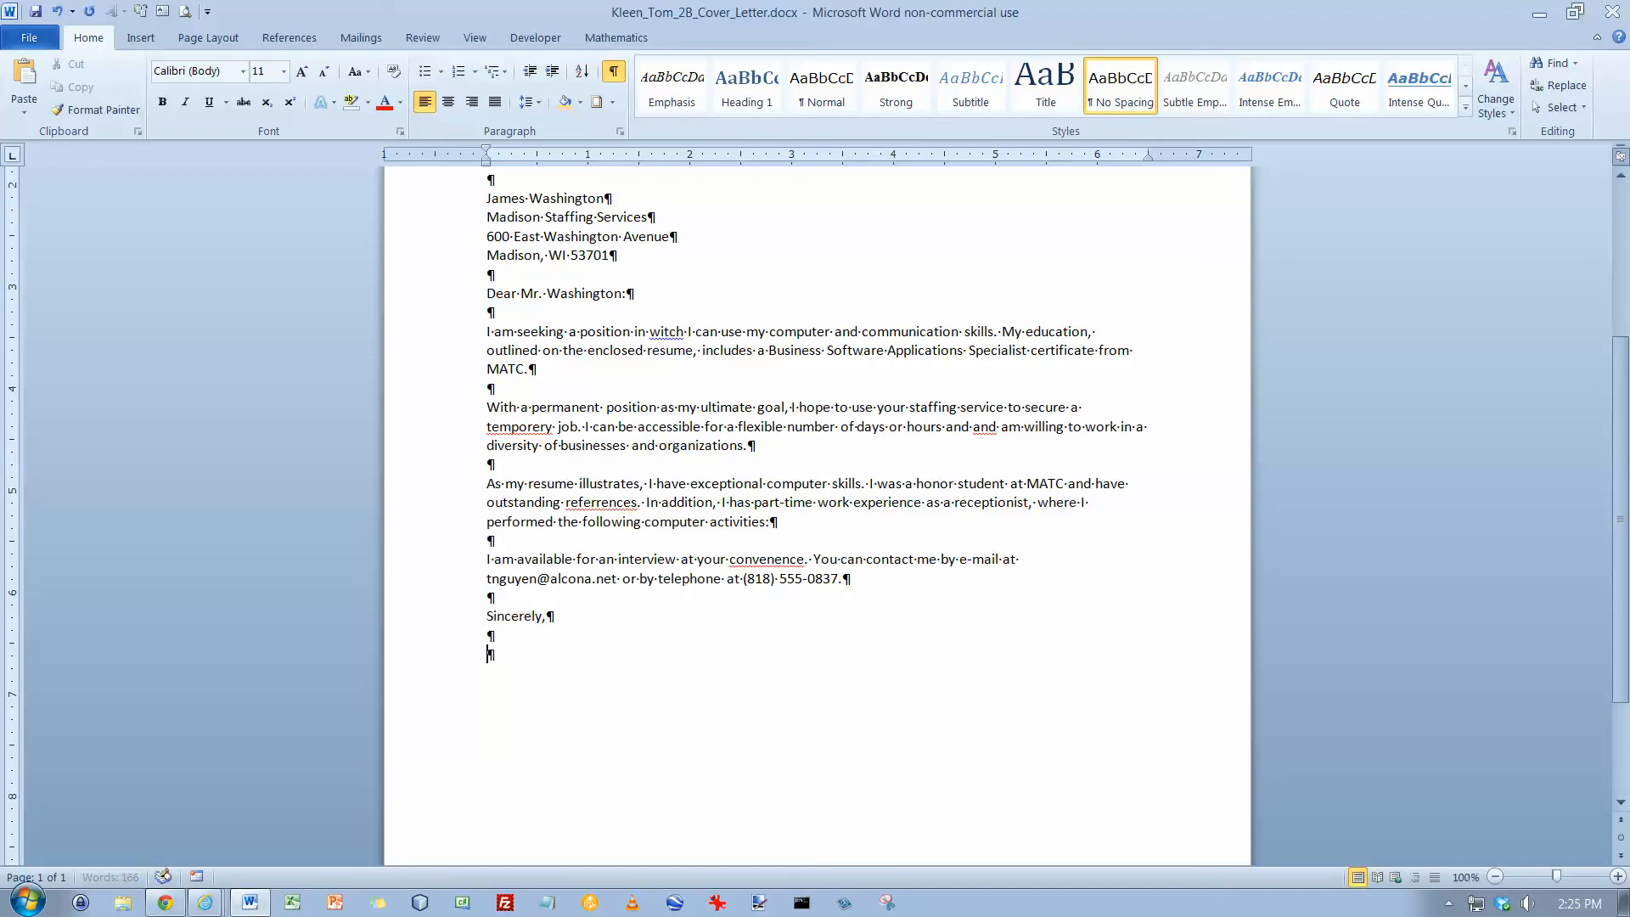
Type the sender's name and the word Enclosure beneath the closing, correcting the misspelling of Enclosure
{"action": "type", "text": "Tina Nguyen"}
{"action": "key", "text": "Return"}
{"action": "key", "text": "Return"}
{"action": "type", "text": "Encloseure"}
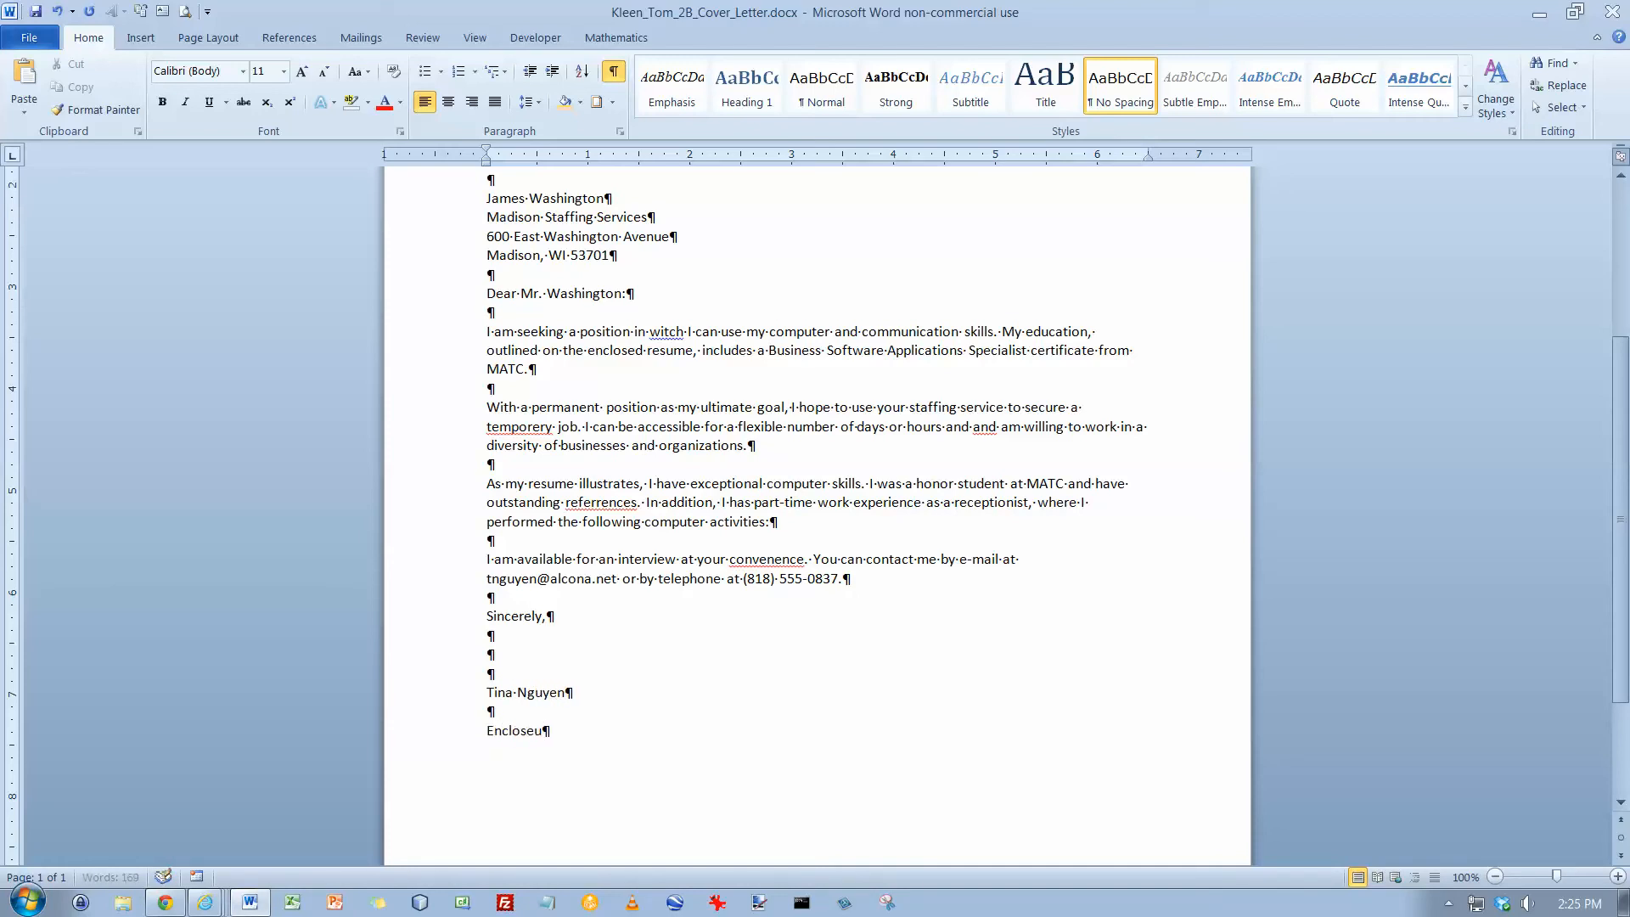
{"action": "key", "text": "BackSpace"}
{"action": "key", "text": "BackSpace"}
{"action": "key", "text": "BackSpace"}
{"action": "key", "text": "BackSpace"}
{"action": "type", "text": "ure"}
Save the document and return to its beginning
{"action": "left_click", "coordinate": [36, 12]}
{"action": "key", "text": "shift+Home"}
{"action": "key", "text": "ctrl+Home"}
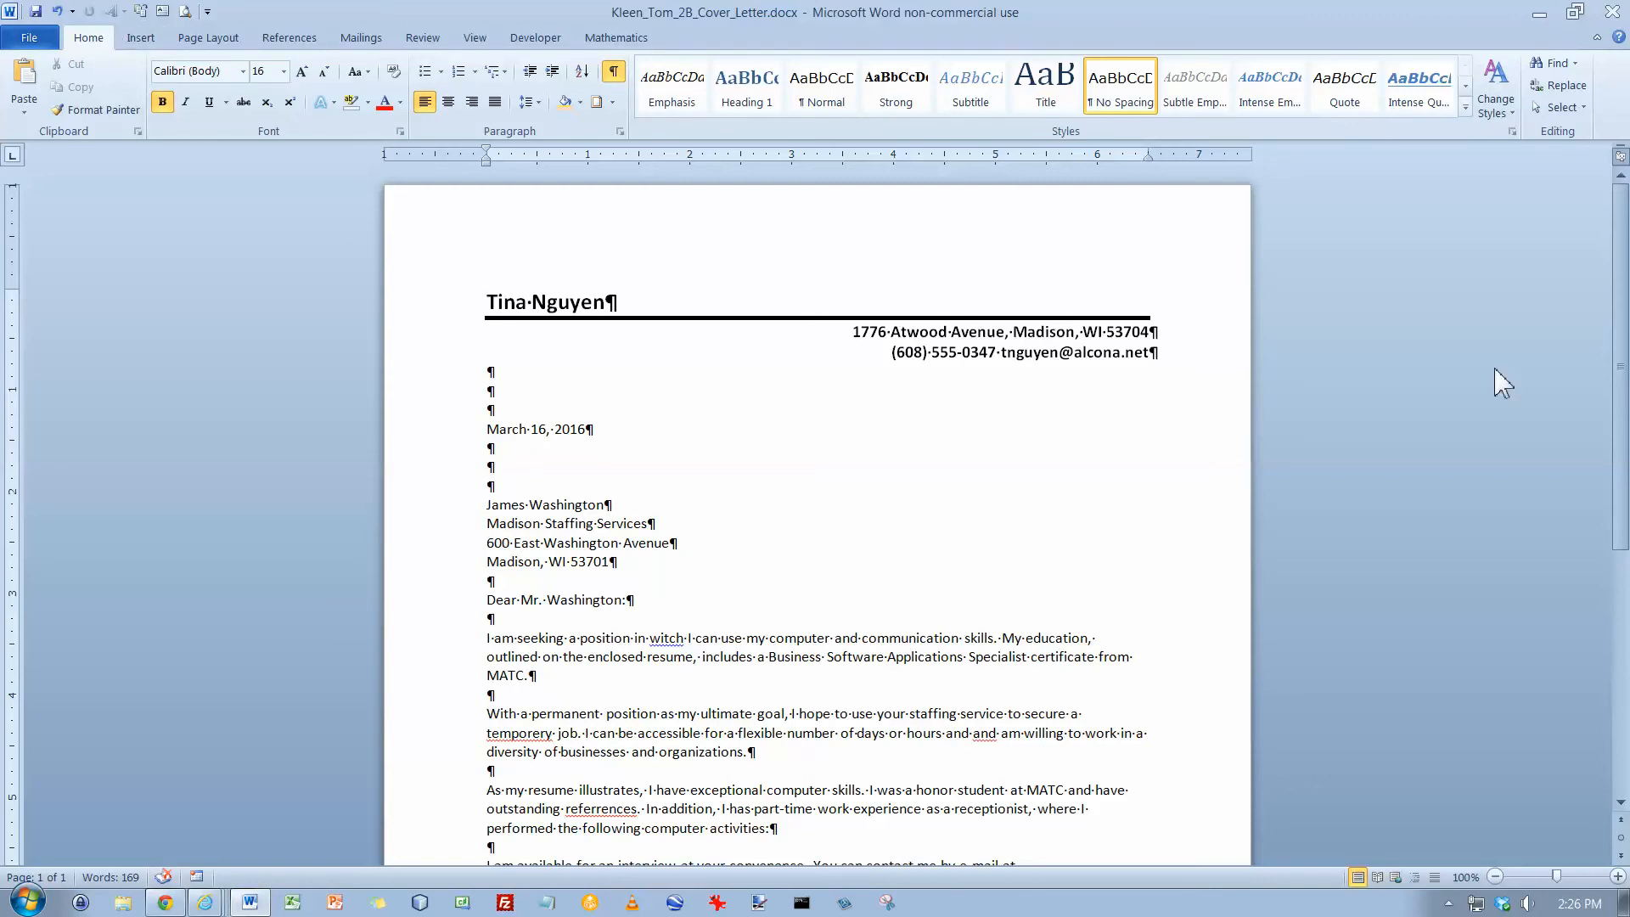
Search the document for the word "accessible" in the Navigation pane
{"action": "left_click", "coordinate": [1561, 69]}
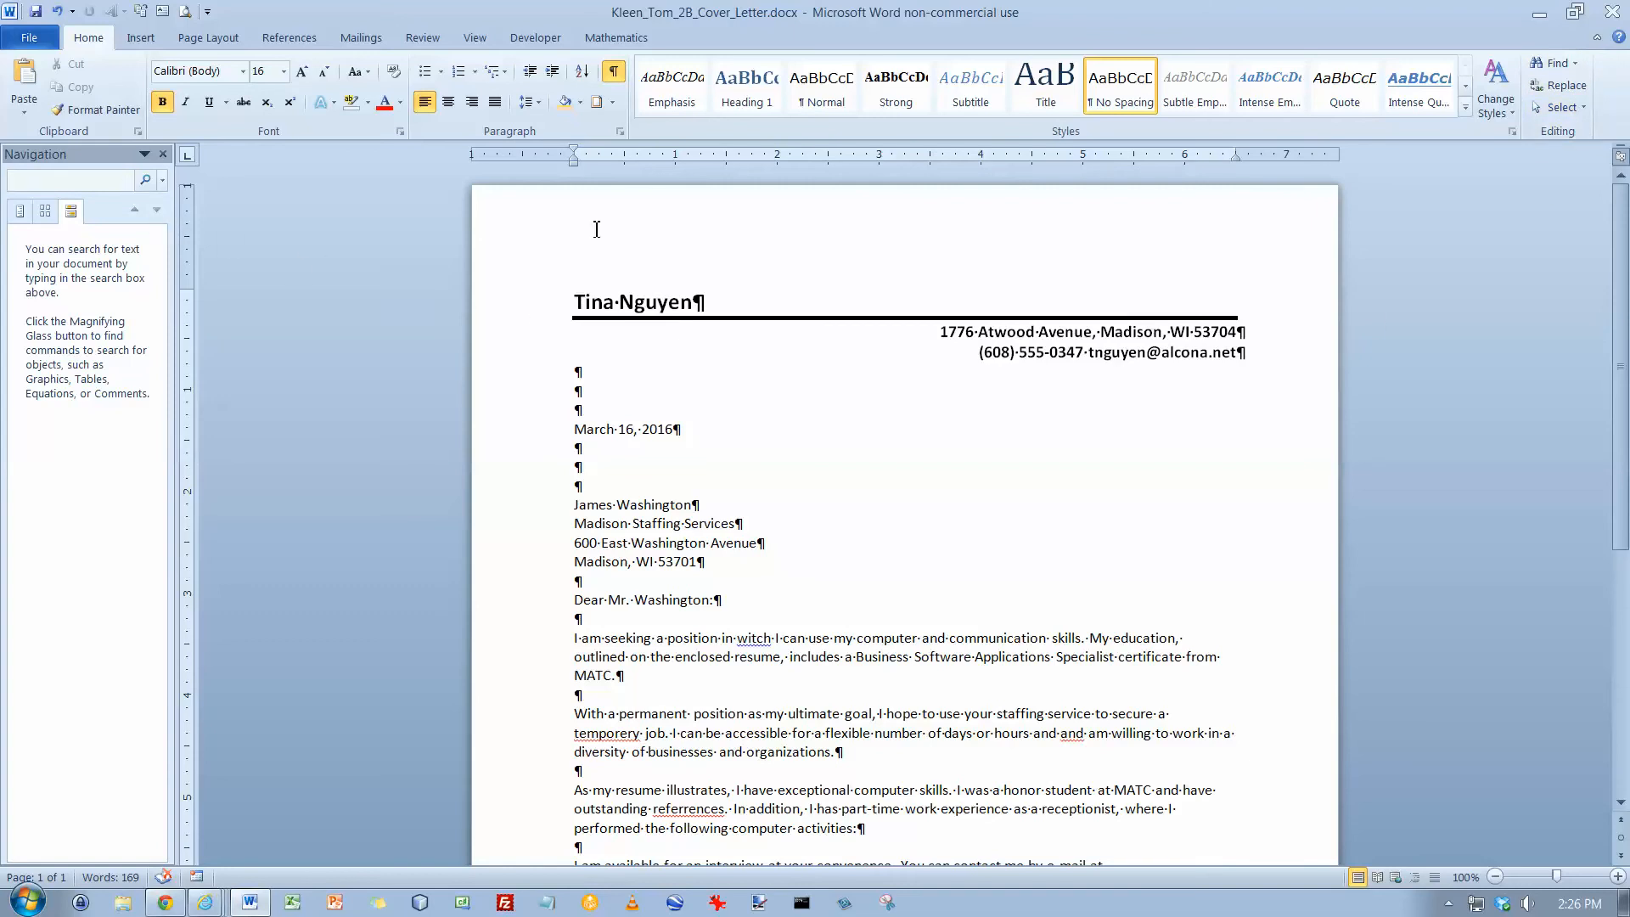
{"action": "type", "text": "ac"}
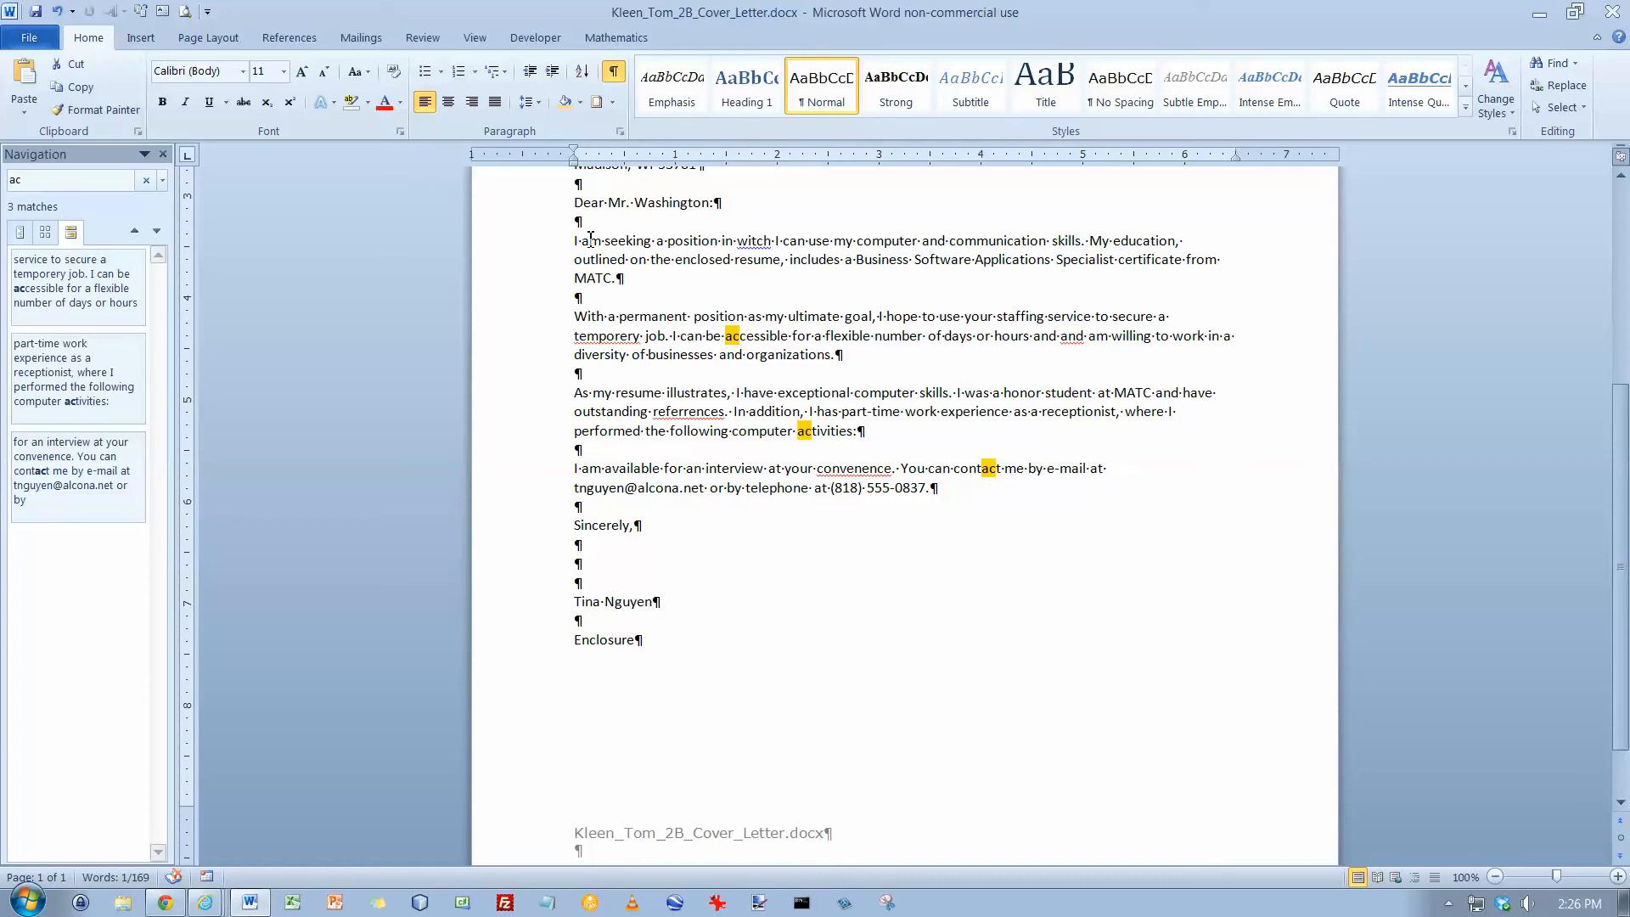
{"action": "type", "text": "cessible"}
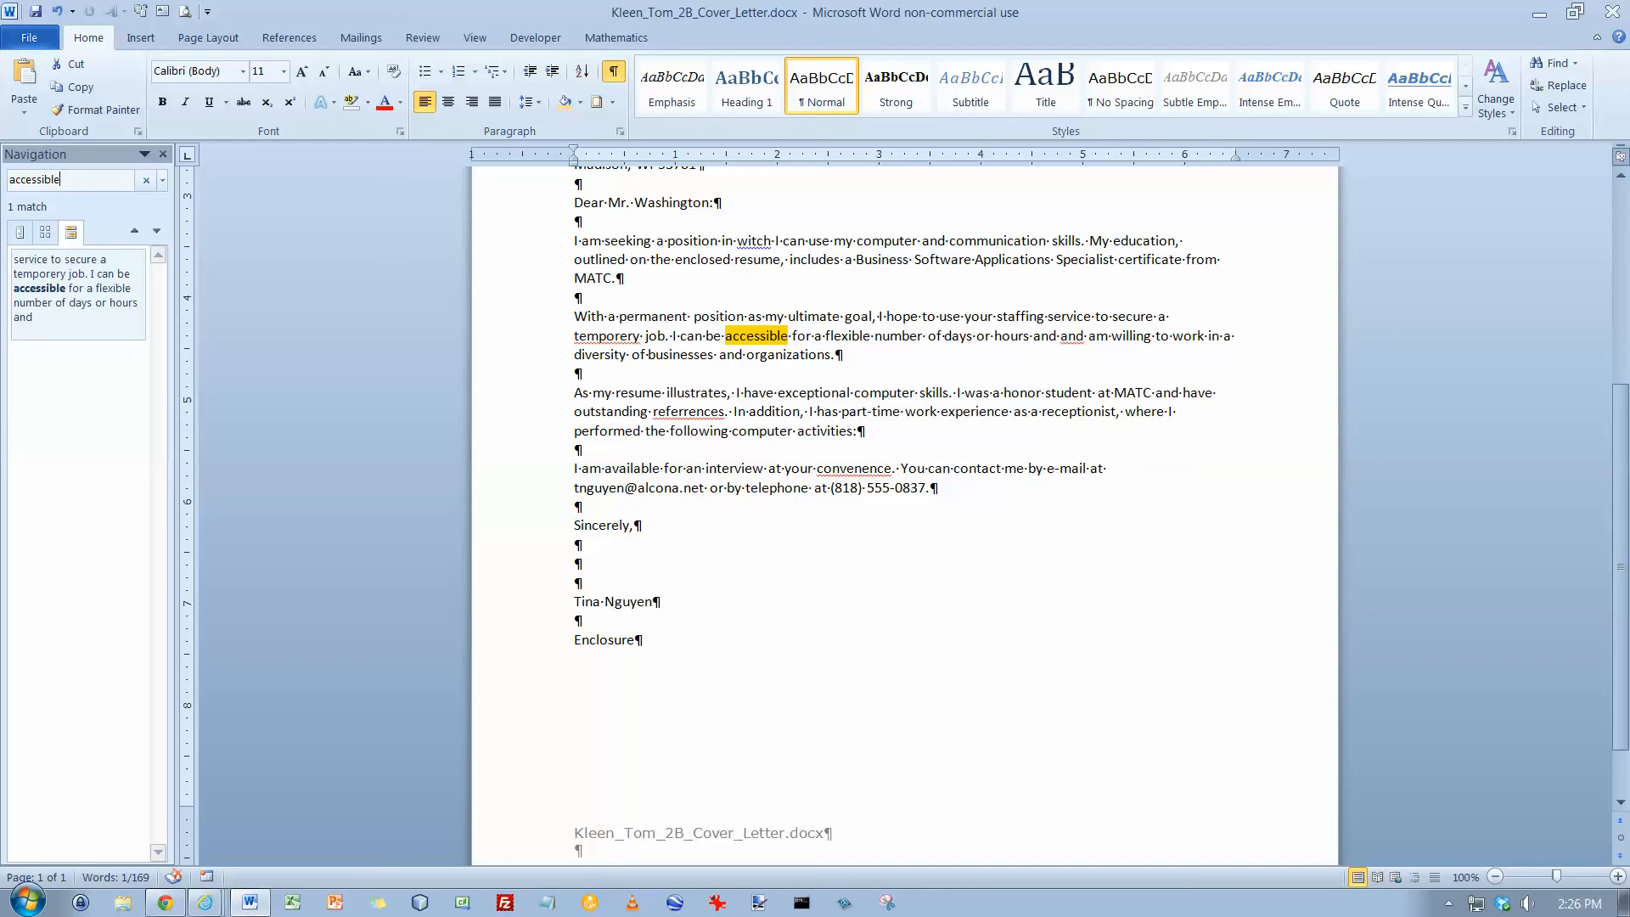
Replace the found word "accessible" with "available" and close the Navigation pane
{"action": "left_click", "coordinate": [763, 334]}
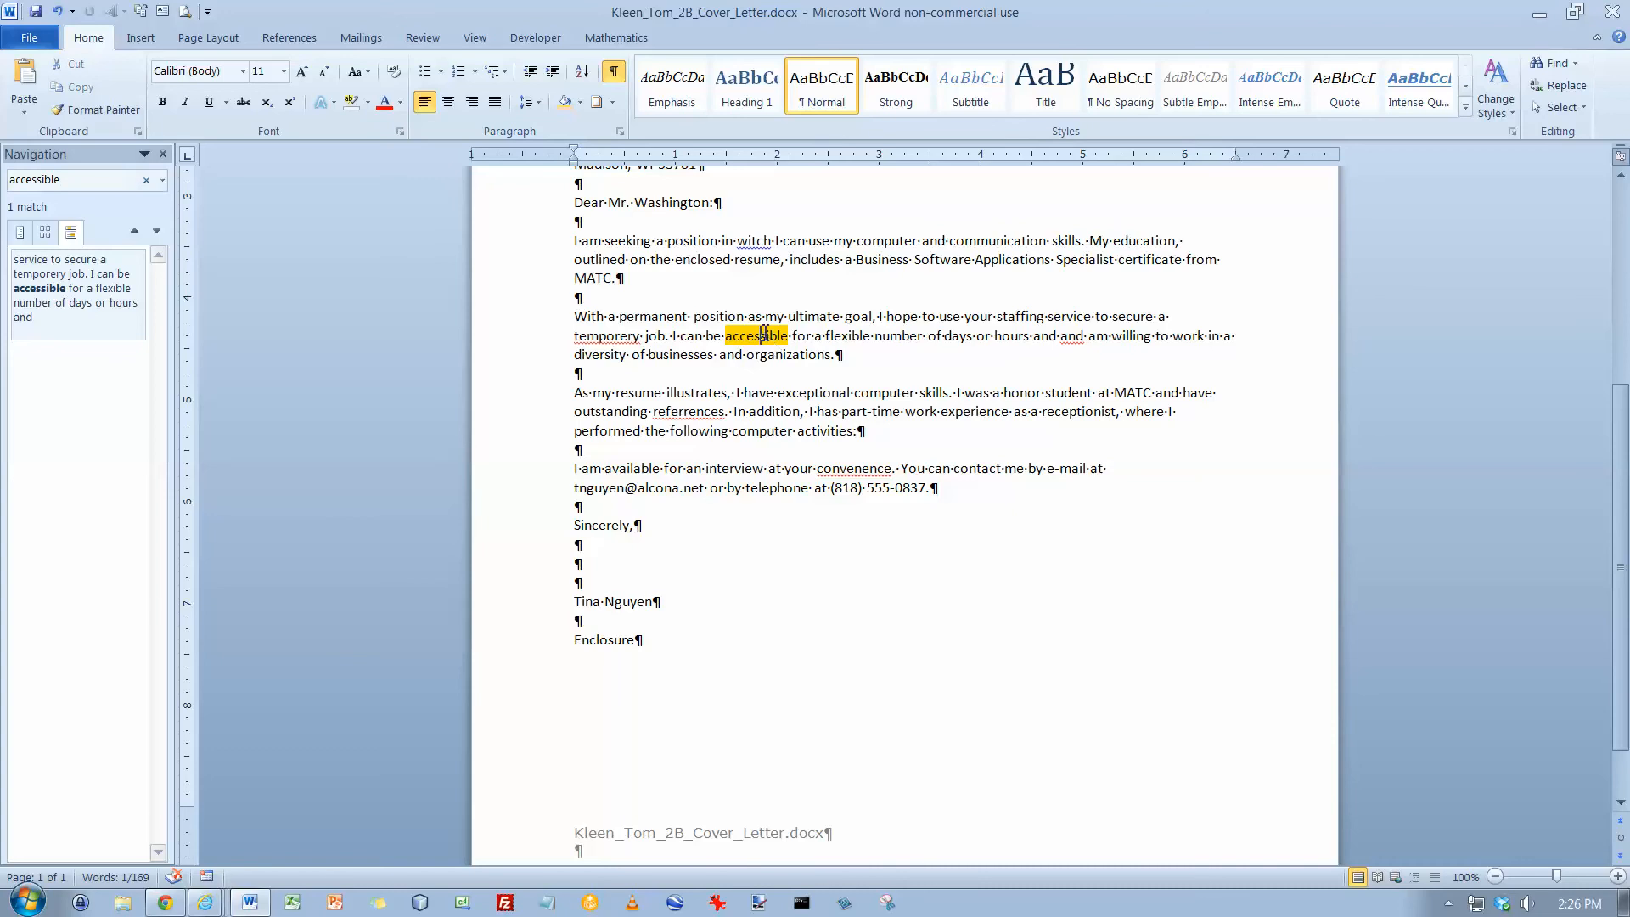
{"action": "double_click", "coordinate": [763, 334]}
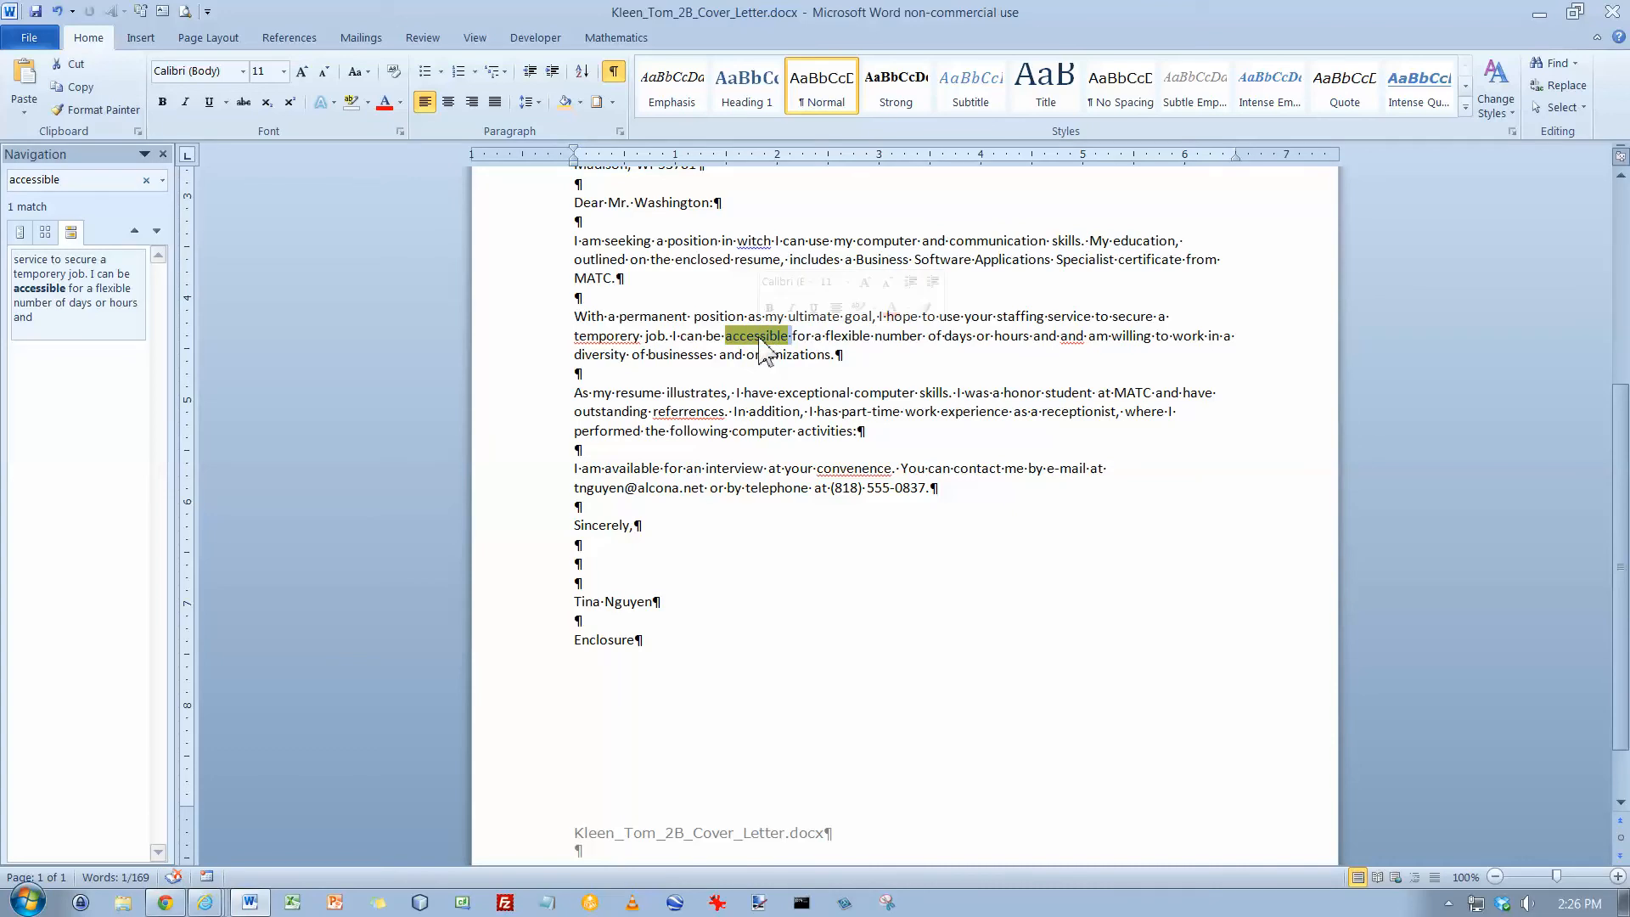
{"action": "type", "text": "available"}
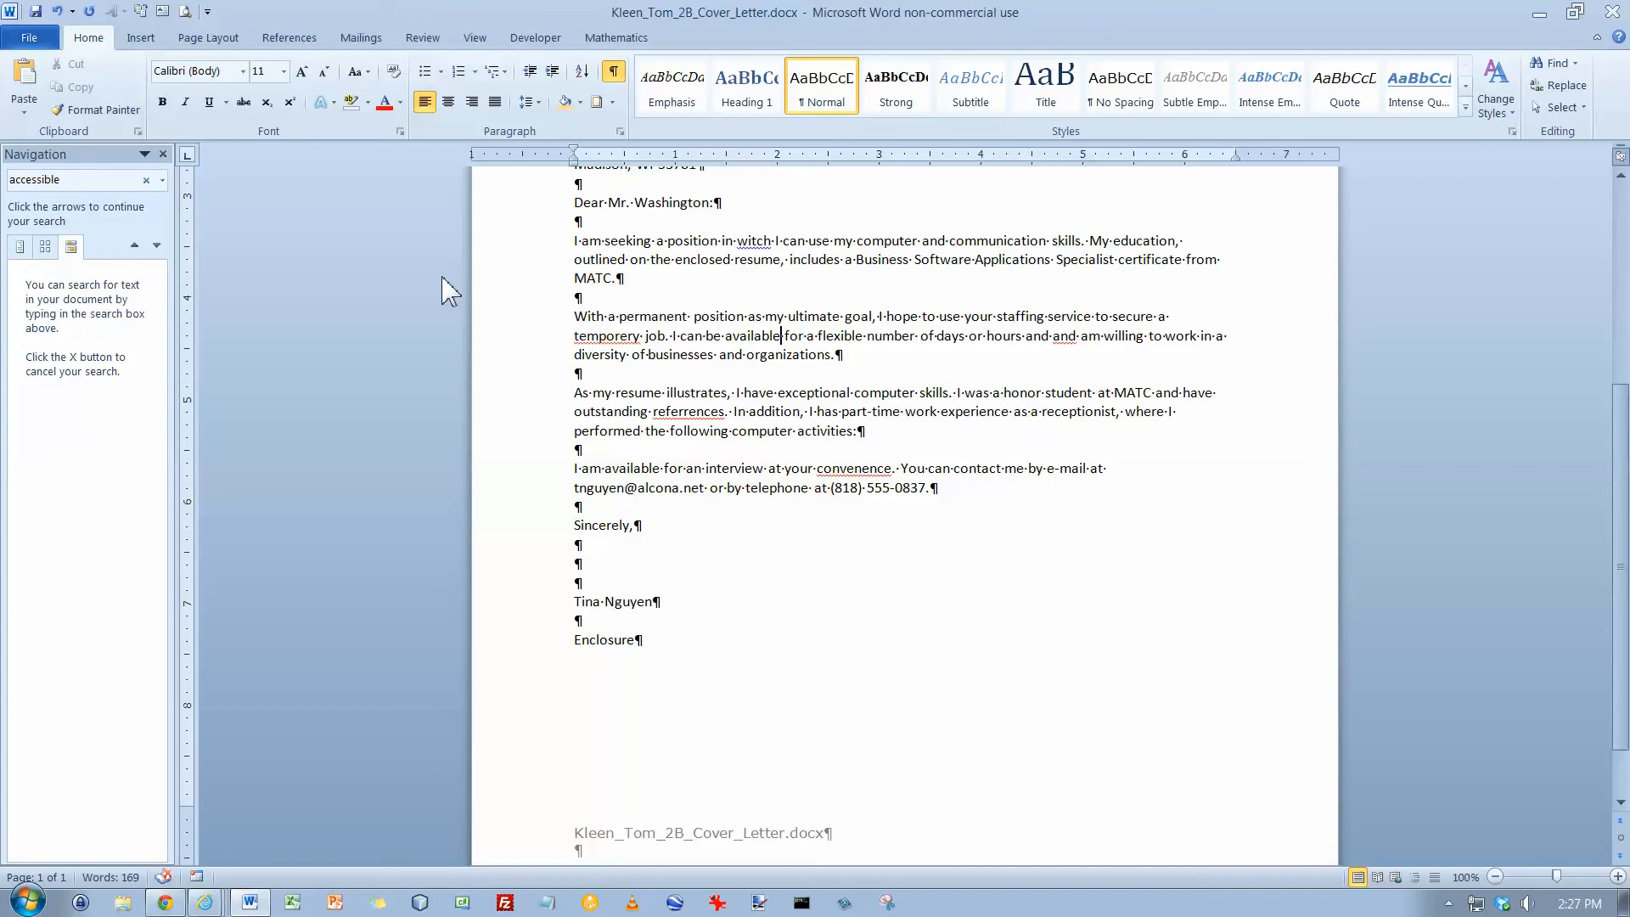
{"action": "left_click", "coordinate": [163, 155]}
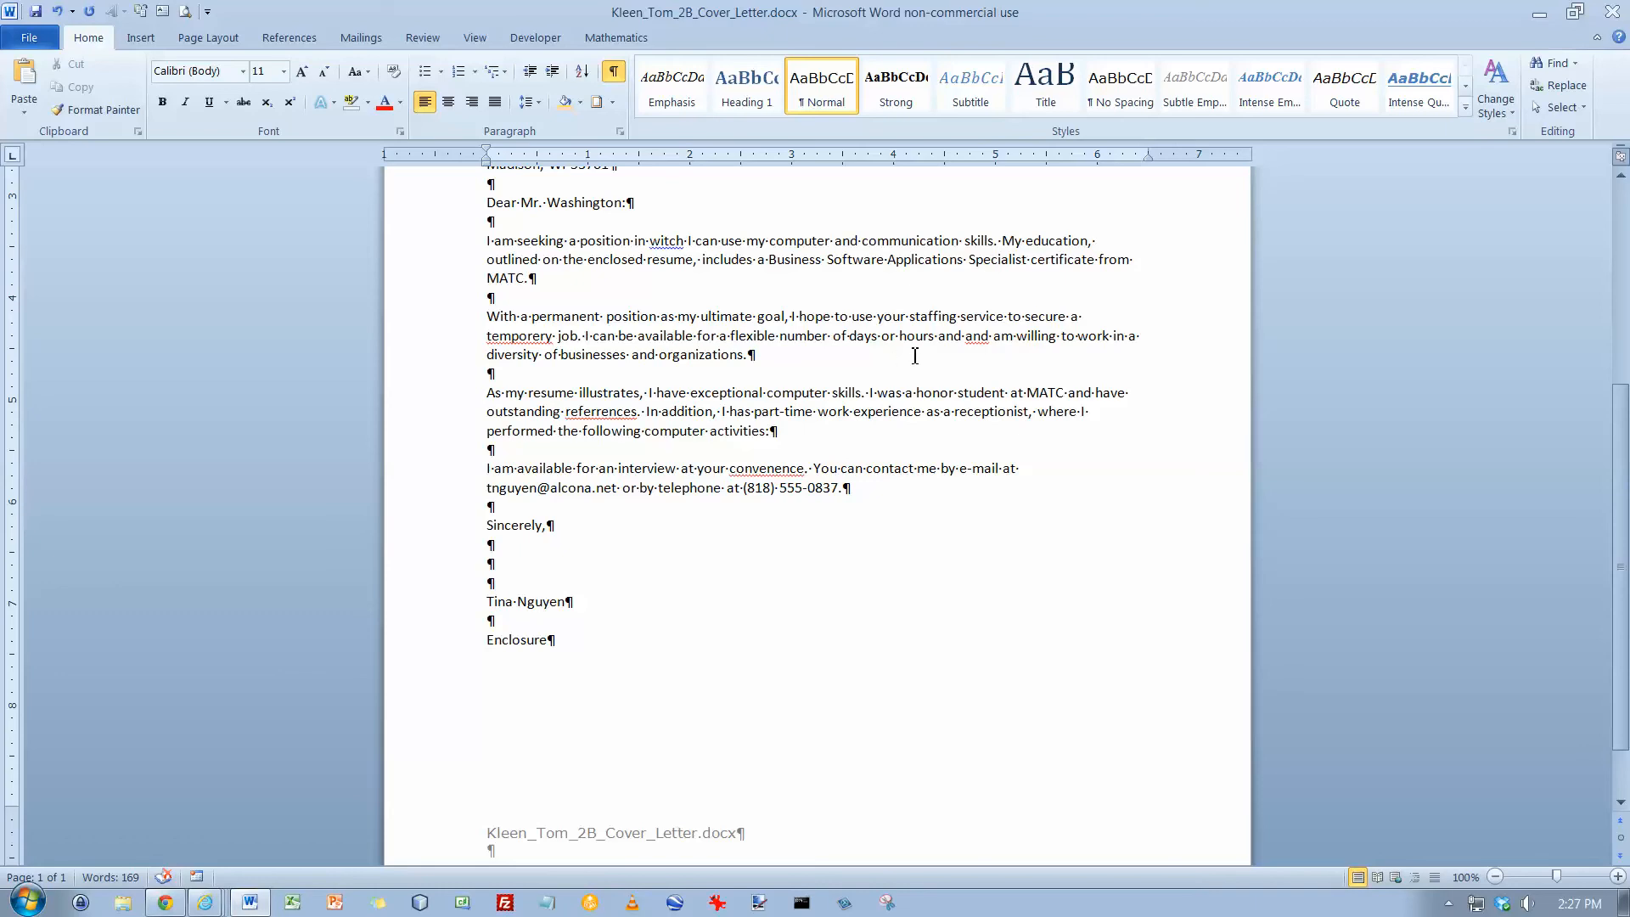
Open Find and Replace and set it to replace MATC with Madison Area Technical College
{"action": "left_click", "coordinate": [1533, 91]}
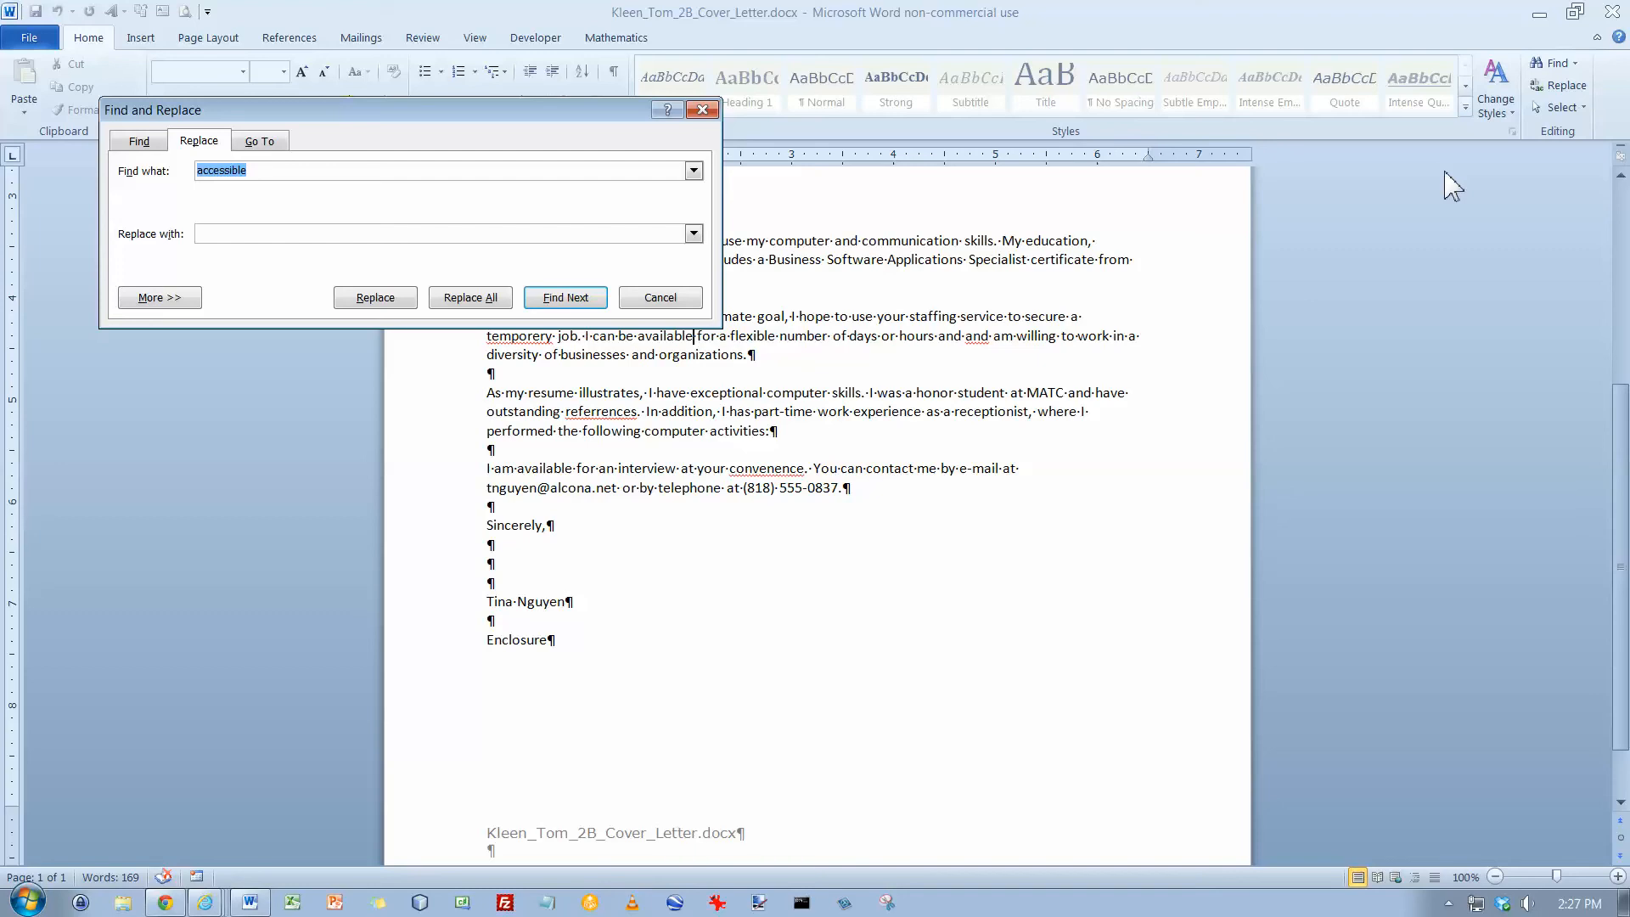
{"action": "type", "text": "MATC"}
{"action": "left_click", "coordinate": [589, 231]}
{"action": "type", "text": "Madison Area Technical College"}
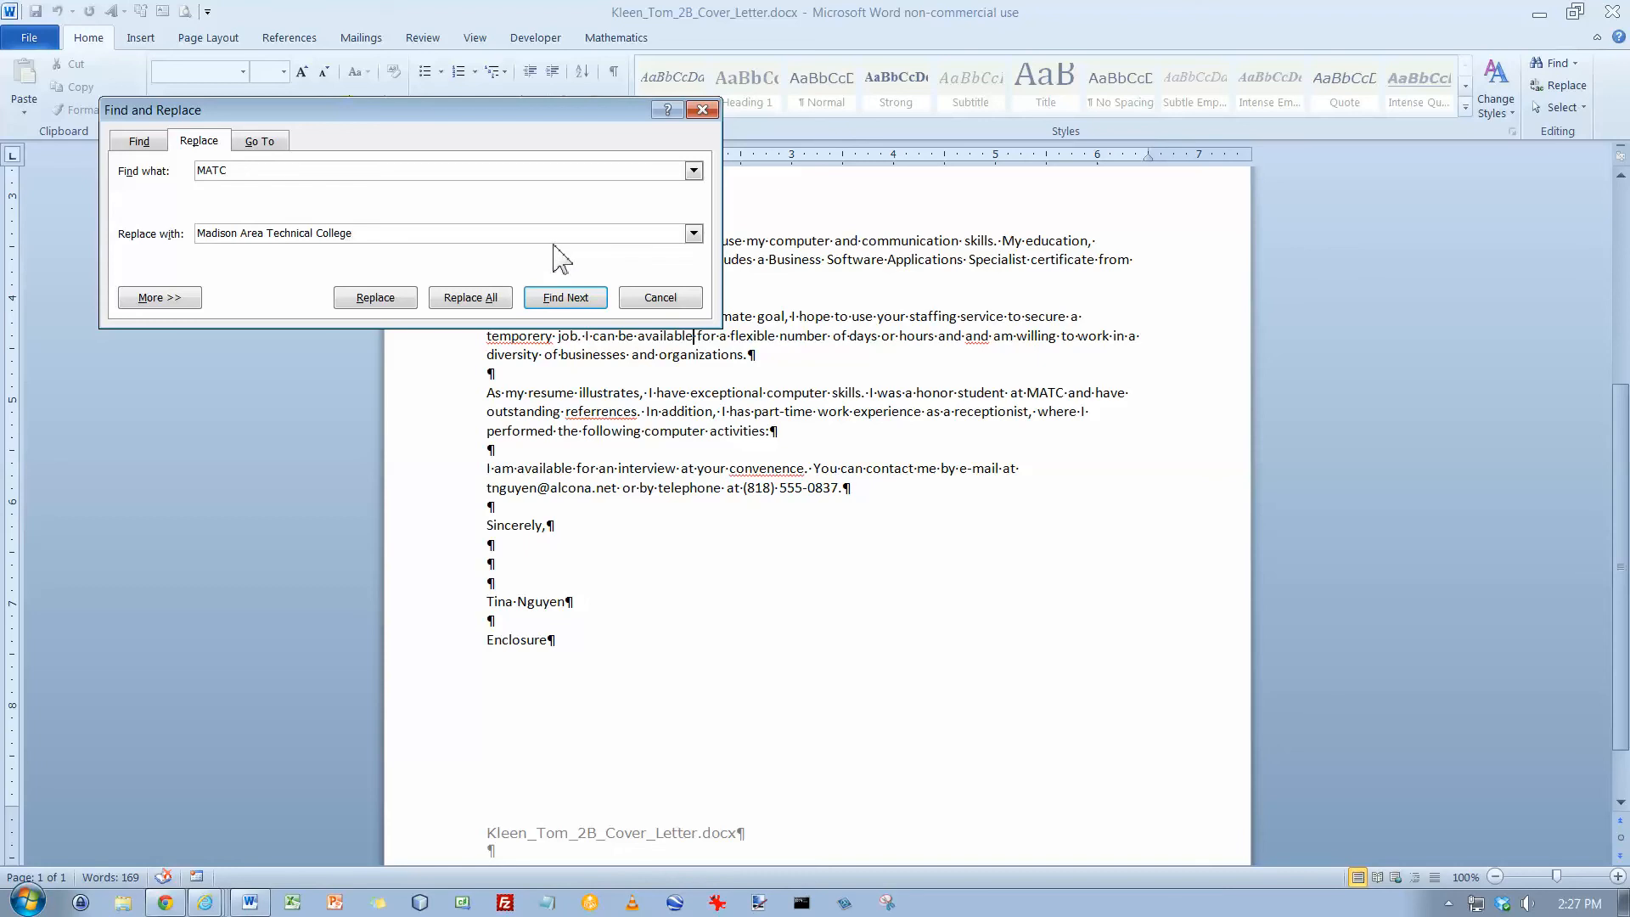
Turn on Match case in the extended options and replace all occurrences
{"action": "left_click", "coordinate": [166, 304]}
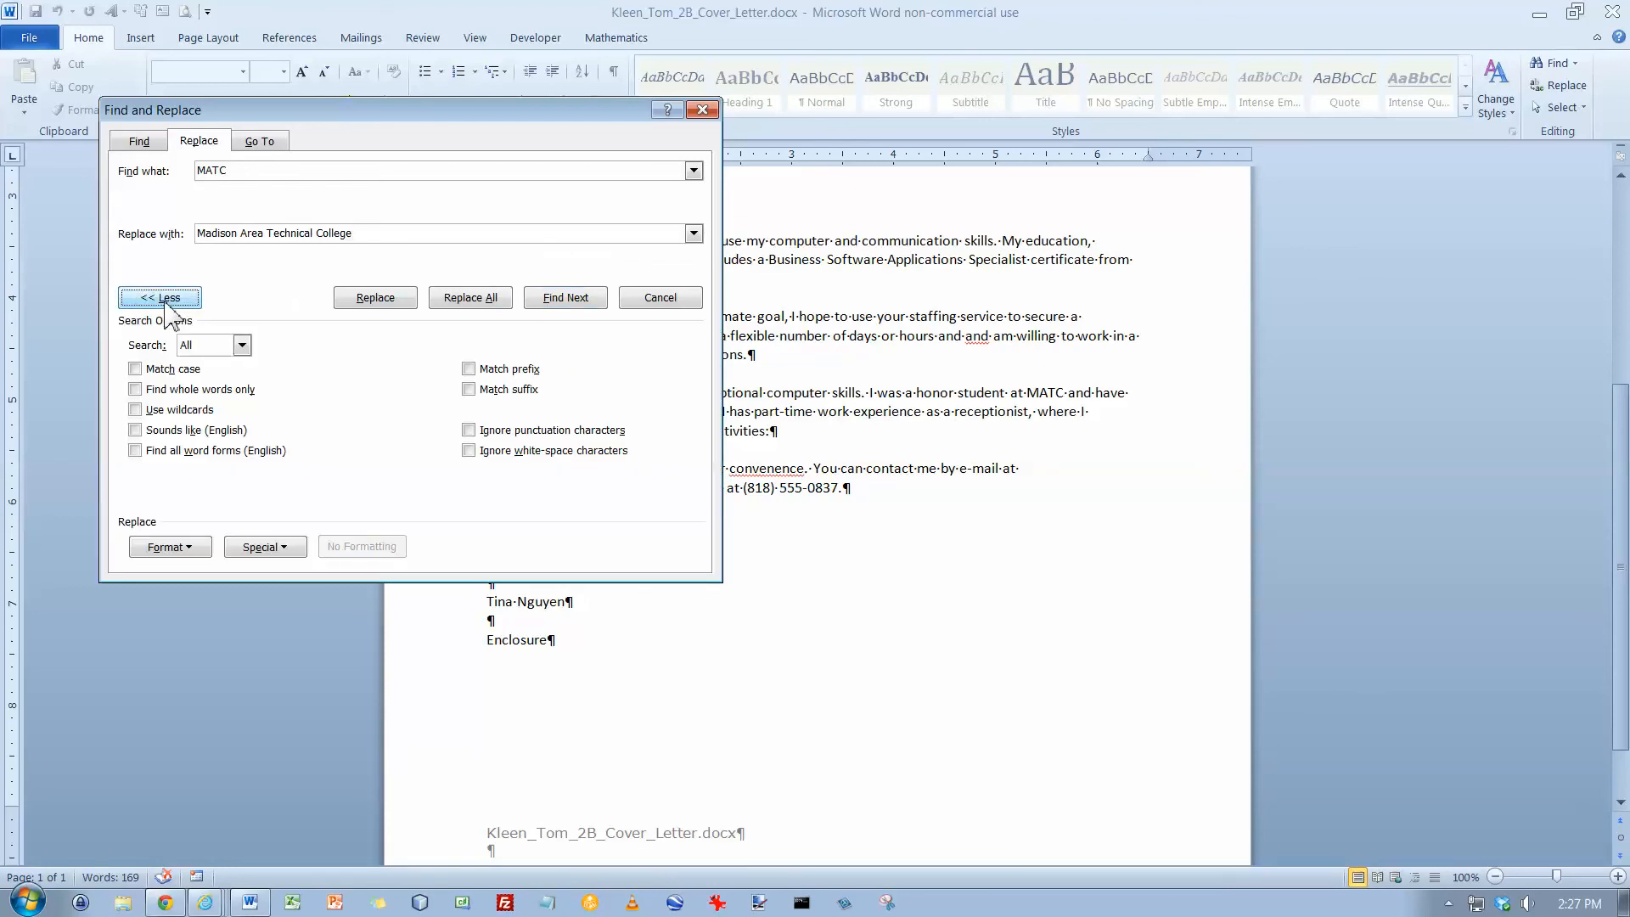
{"action": "left_click", "coordinate": [136, 370]}
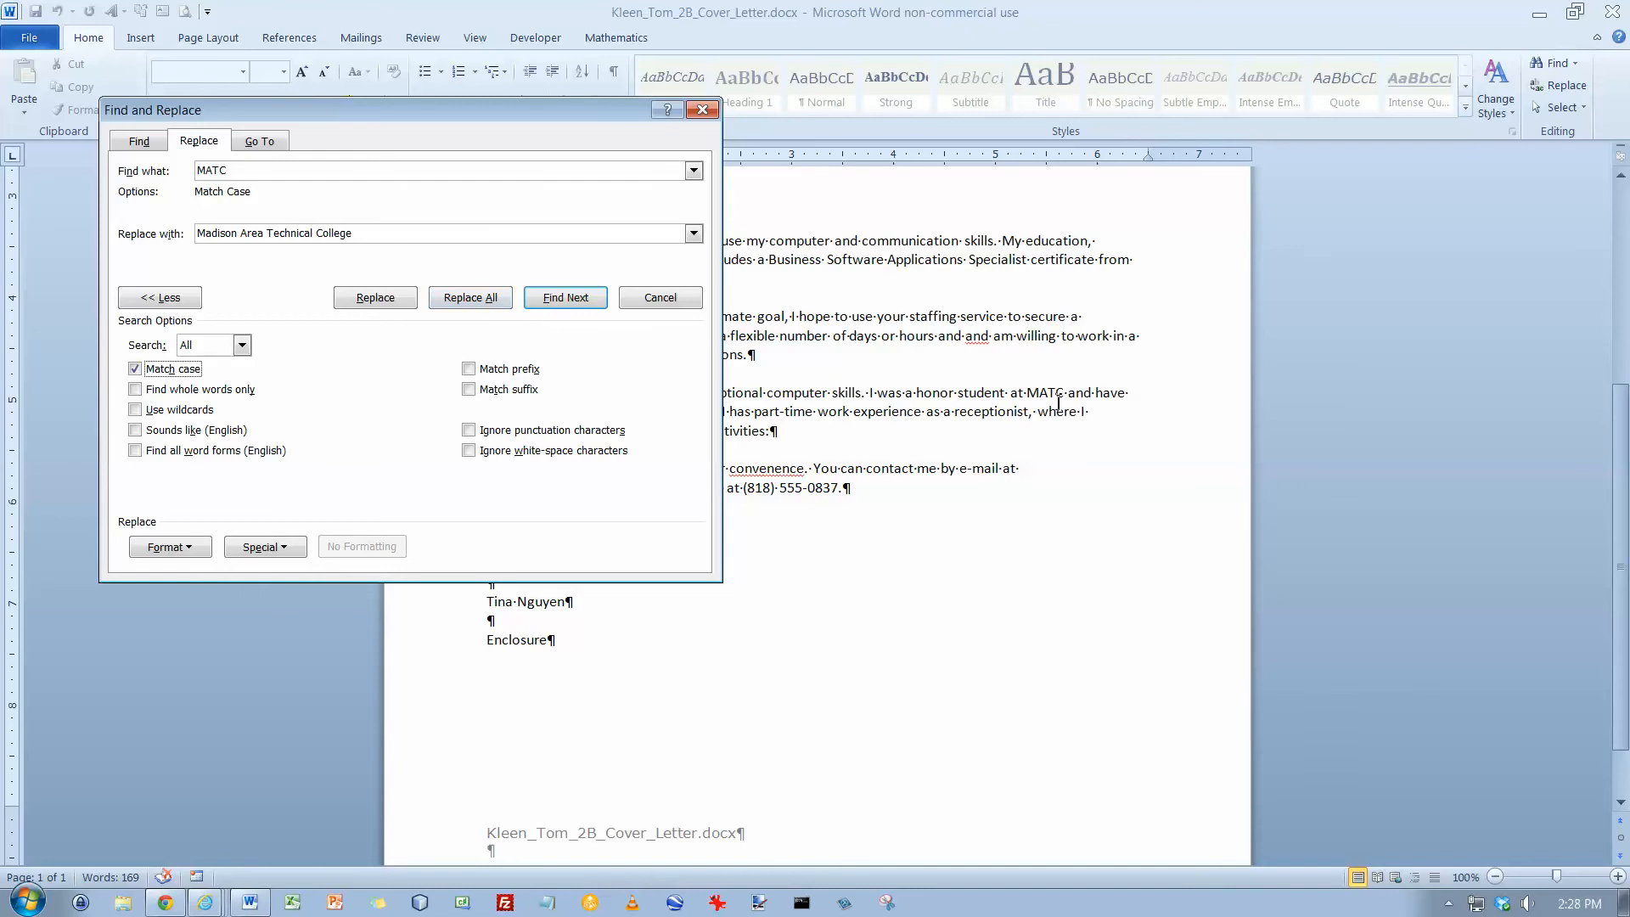
{"action": "left_click_drag", "start_coordinate": [498, 125], "coordinate": [757, 412]}
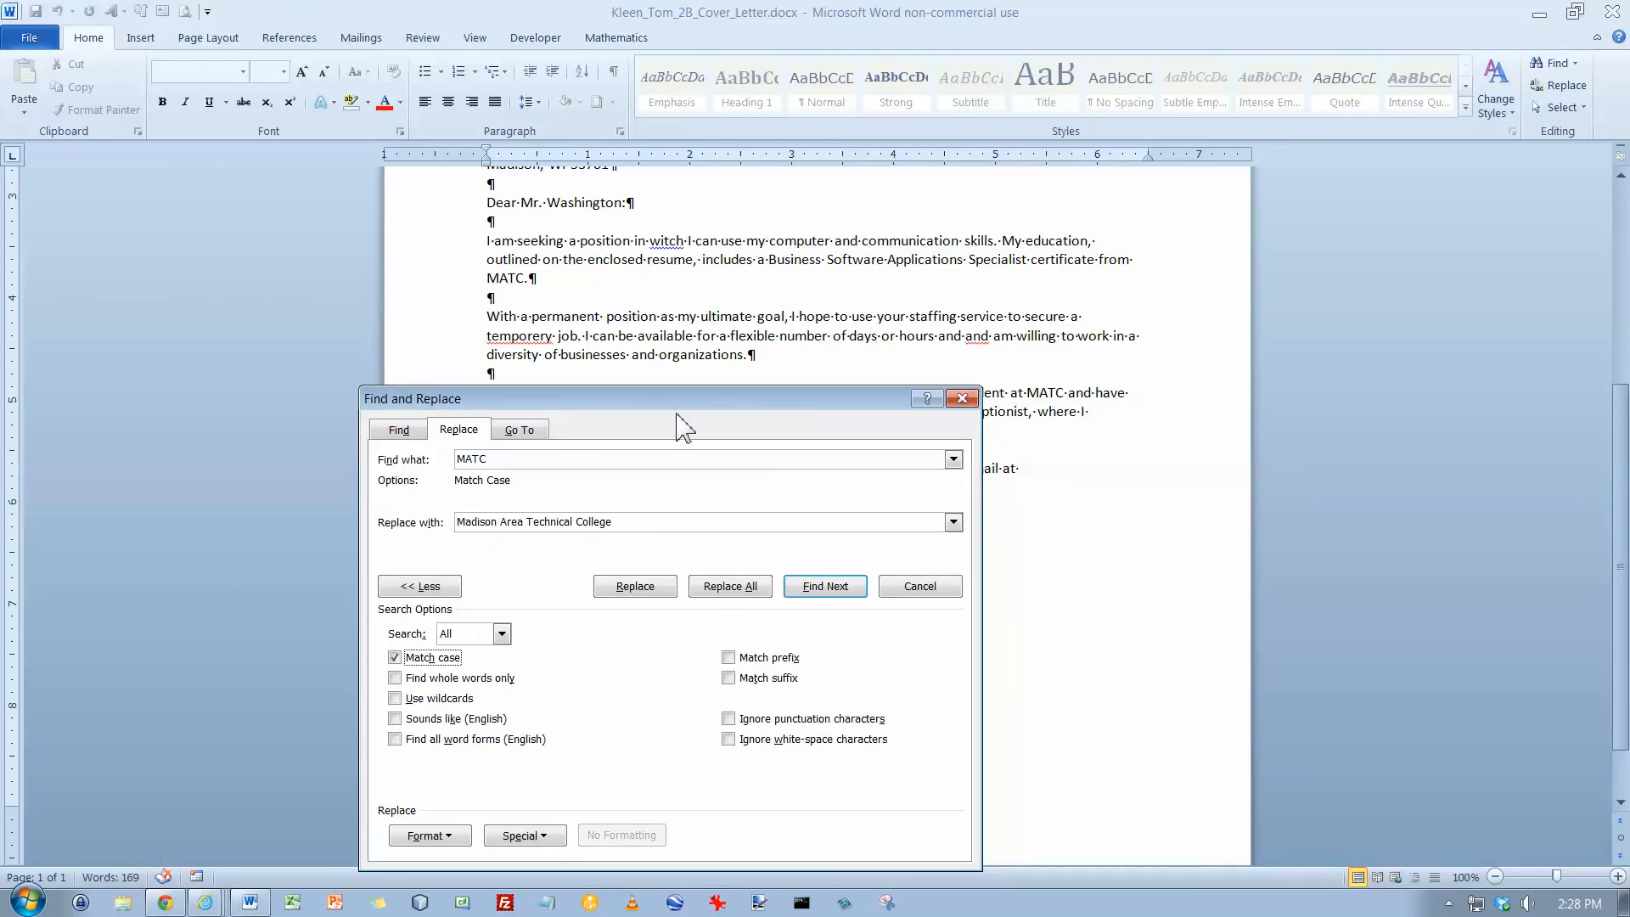
{"action": "left_click", "coordinate": [752, 587]}
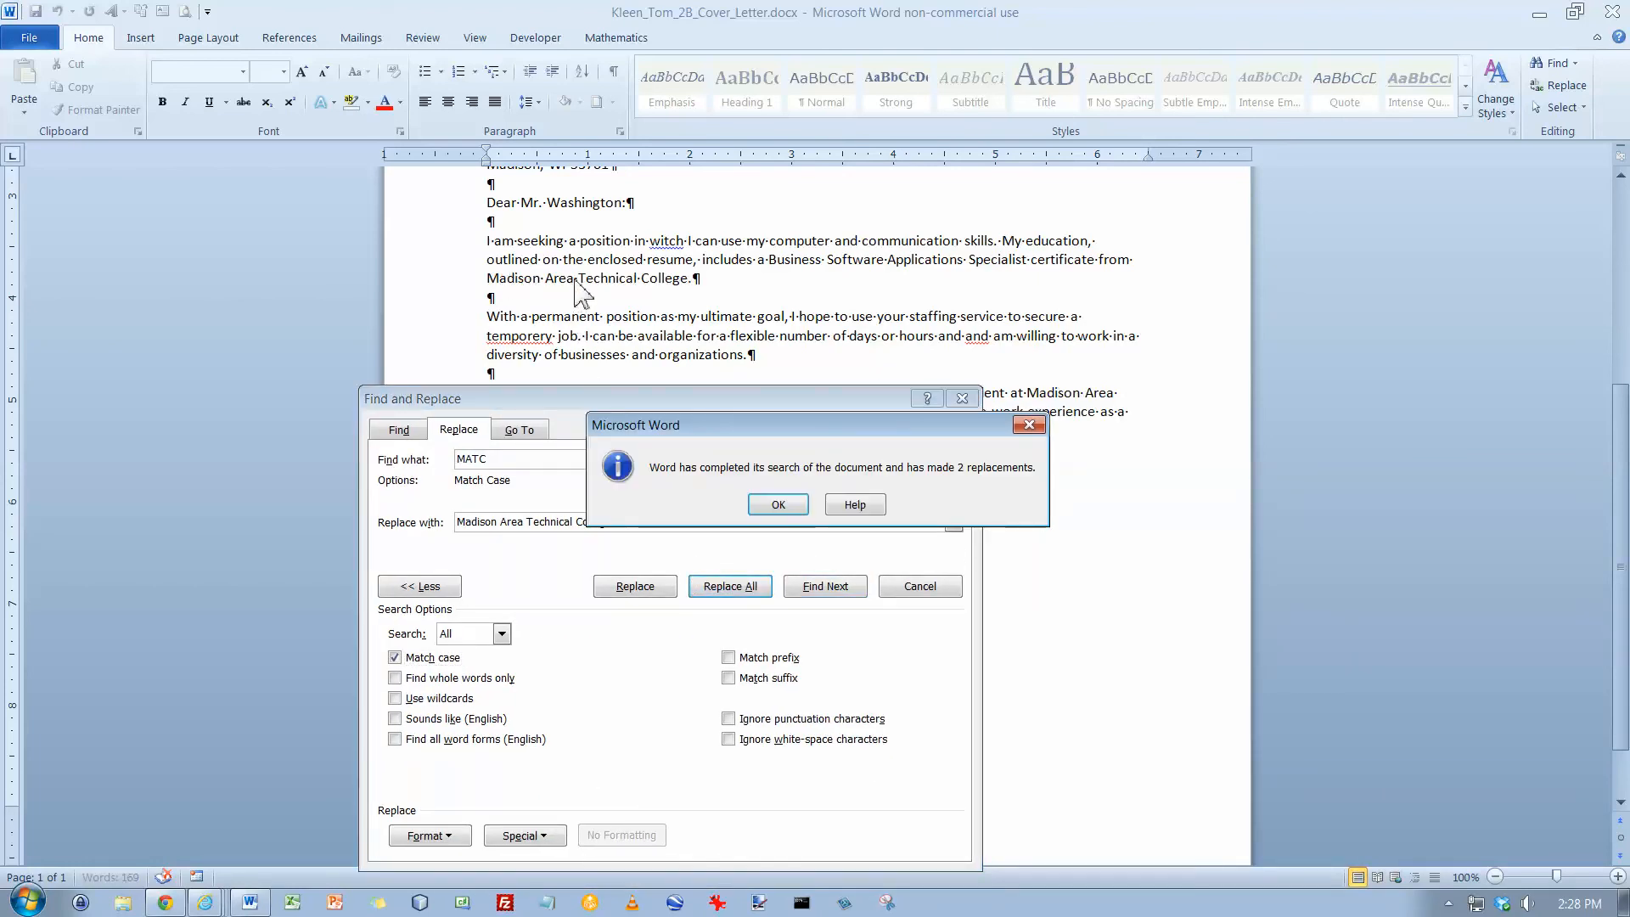
Close the Find and Replace dialog and save the document
{"action": "left_click", "coordinate": [778, 505]}
{"action": "left_click_drag", "start_coordinate": [774, 411], "coordinate": [761, 253]}
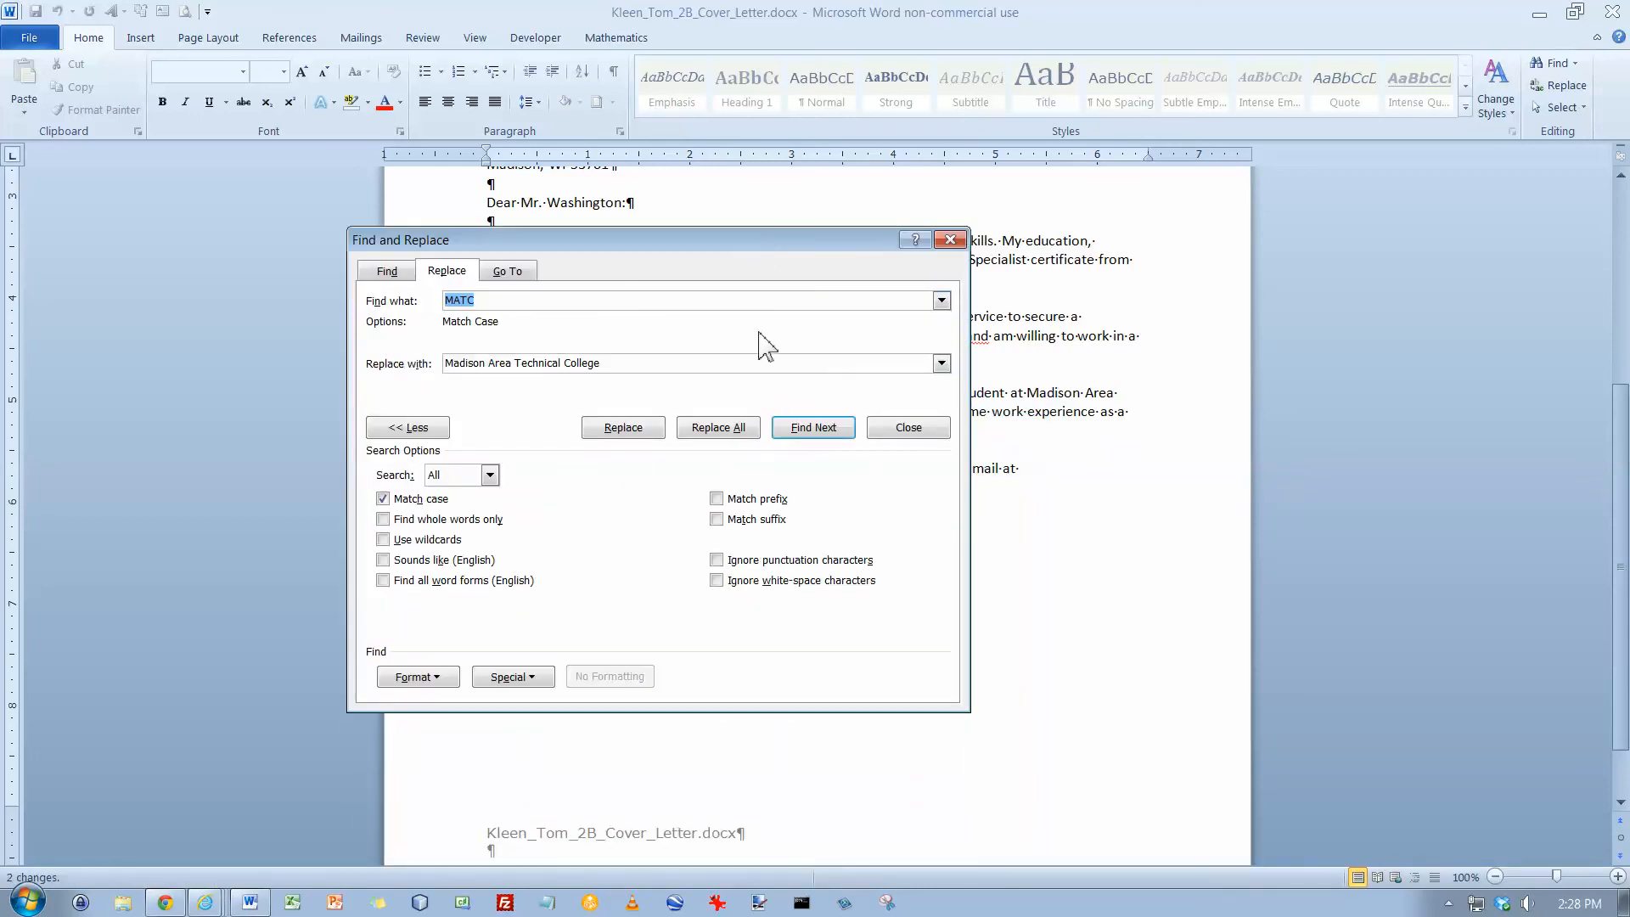
{"action": "left_click", "coordinate": [950, 241]}
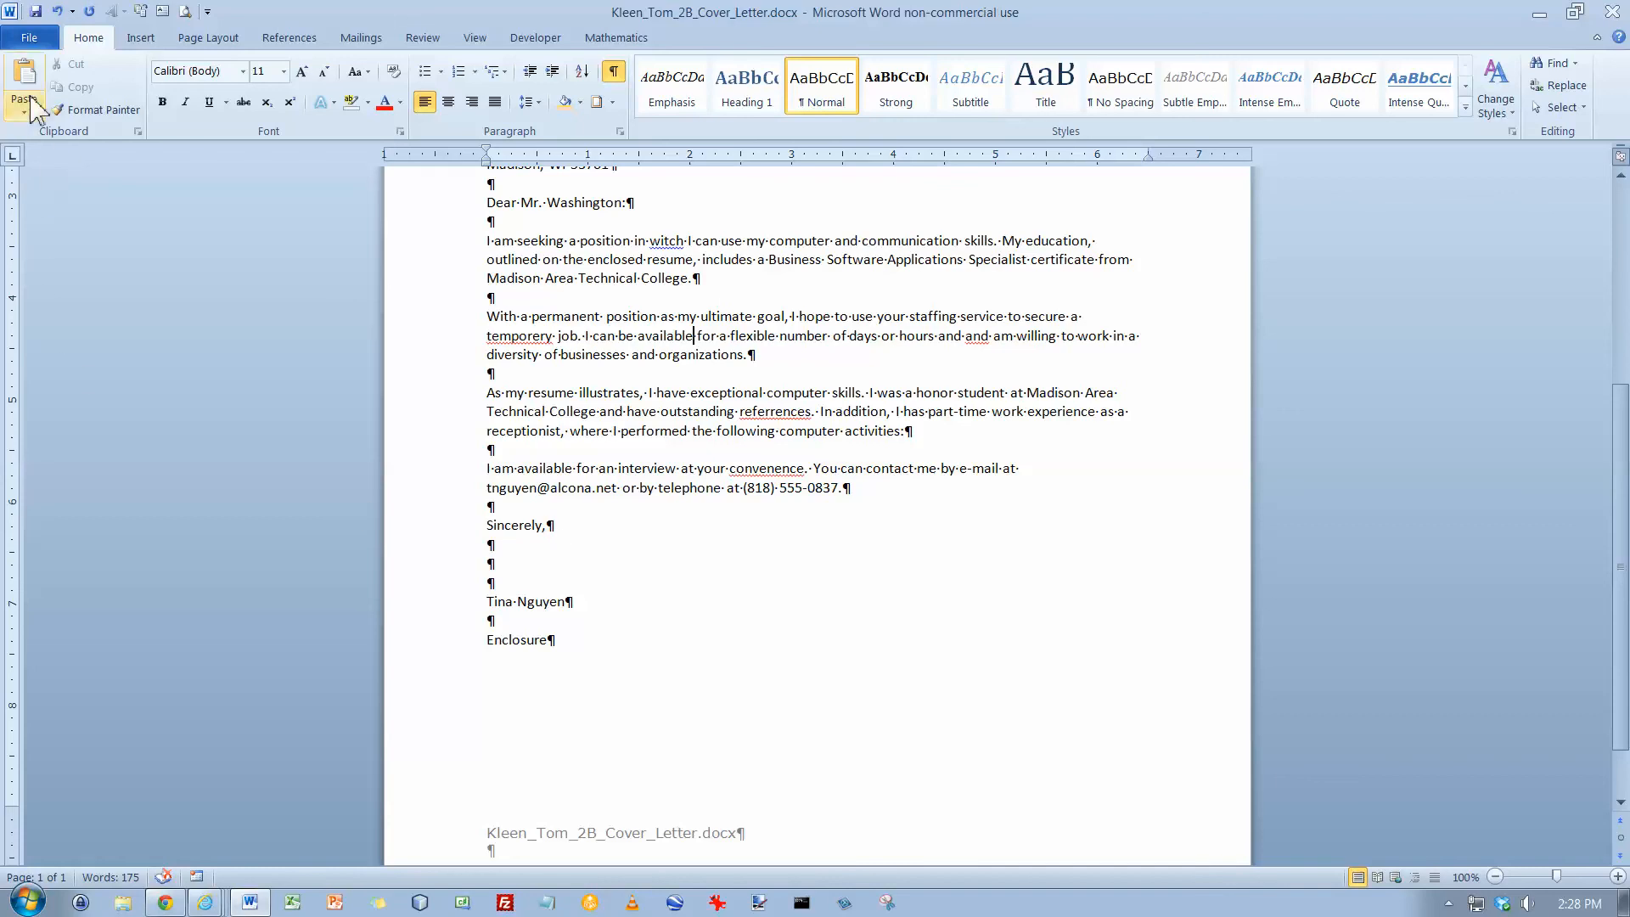
{"action": "left_click", "coordinate": [35, 11]}
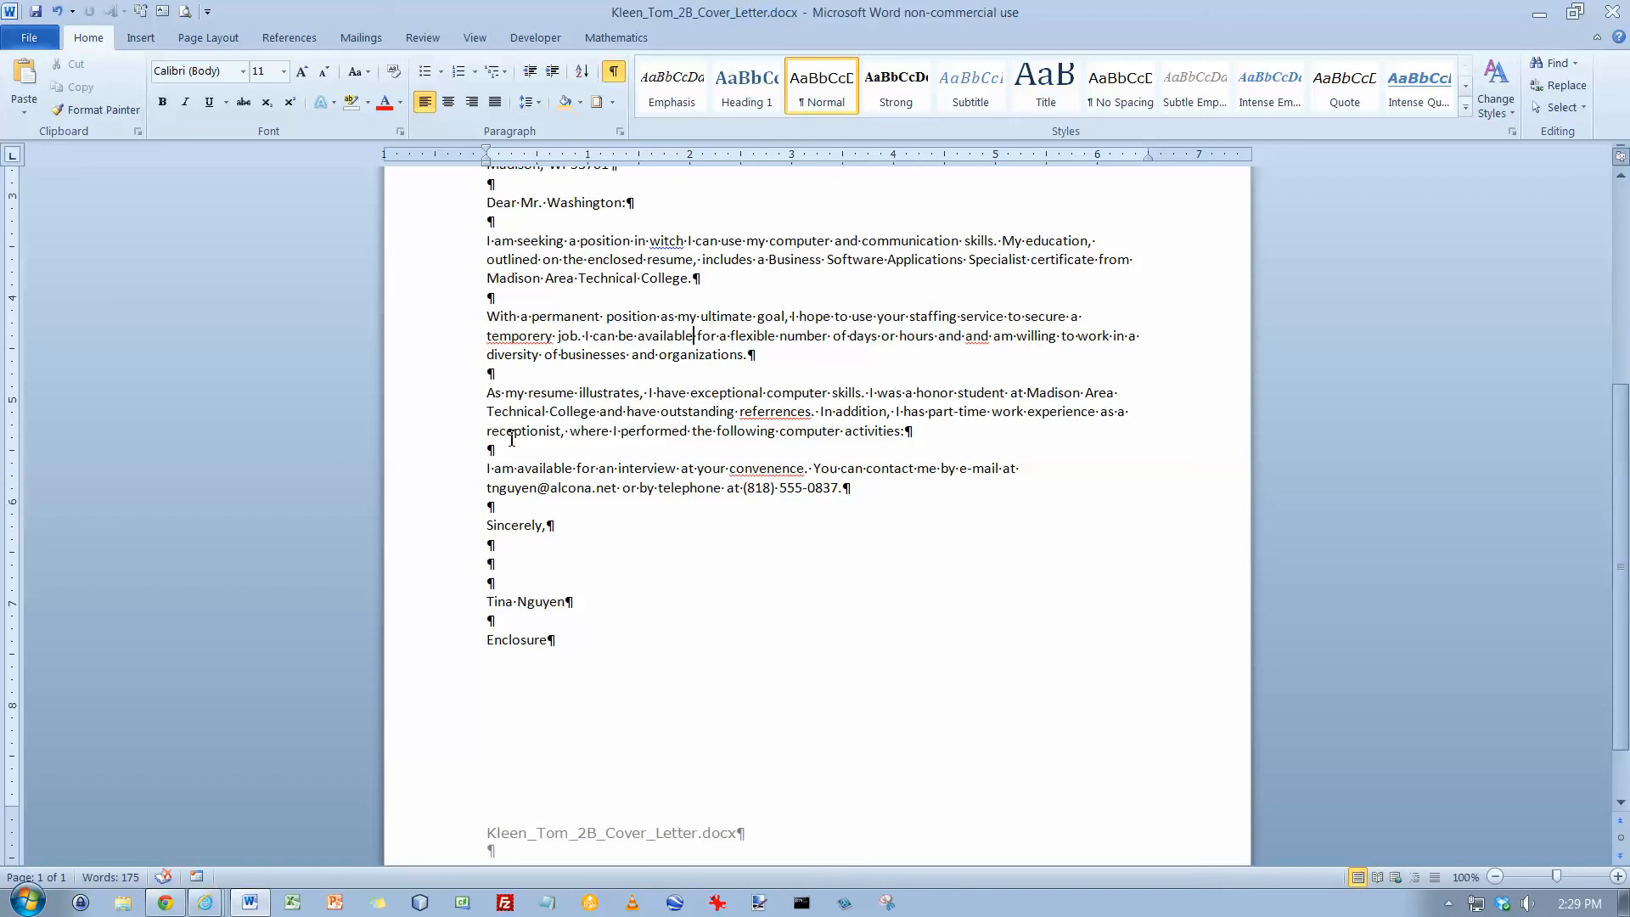
Move words in the second body paragraph so it reads "flexible number of hours or days"
{"action": "scroll", "coordinate": [465, 414], "scroll_direction": "up", "scroll_amount": 3}
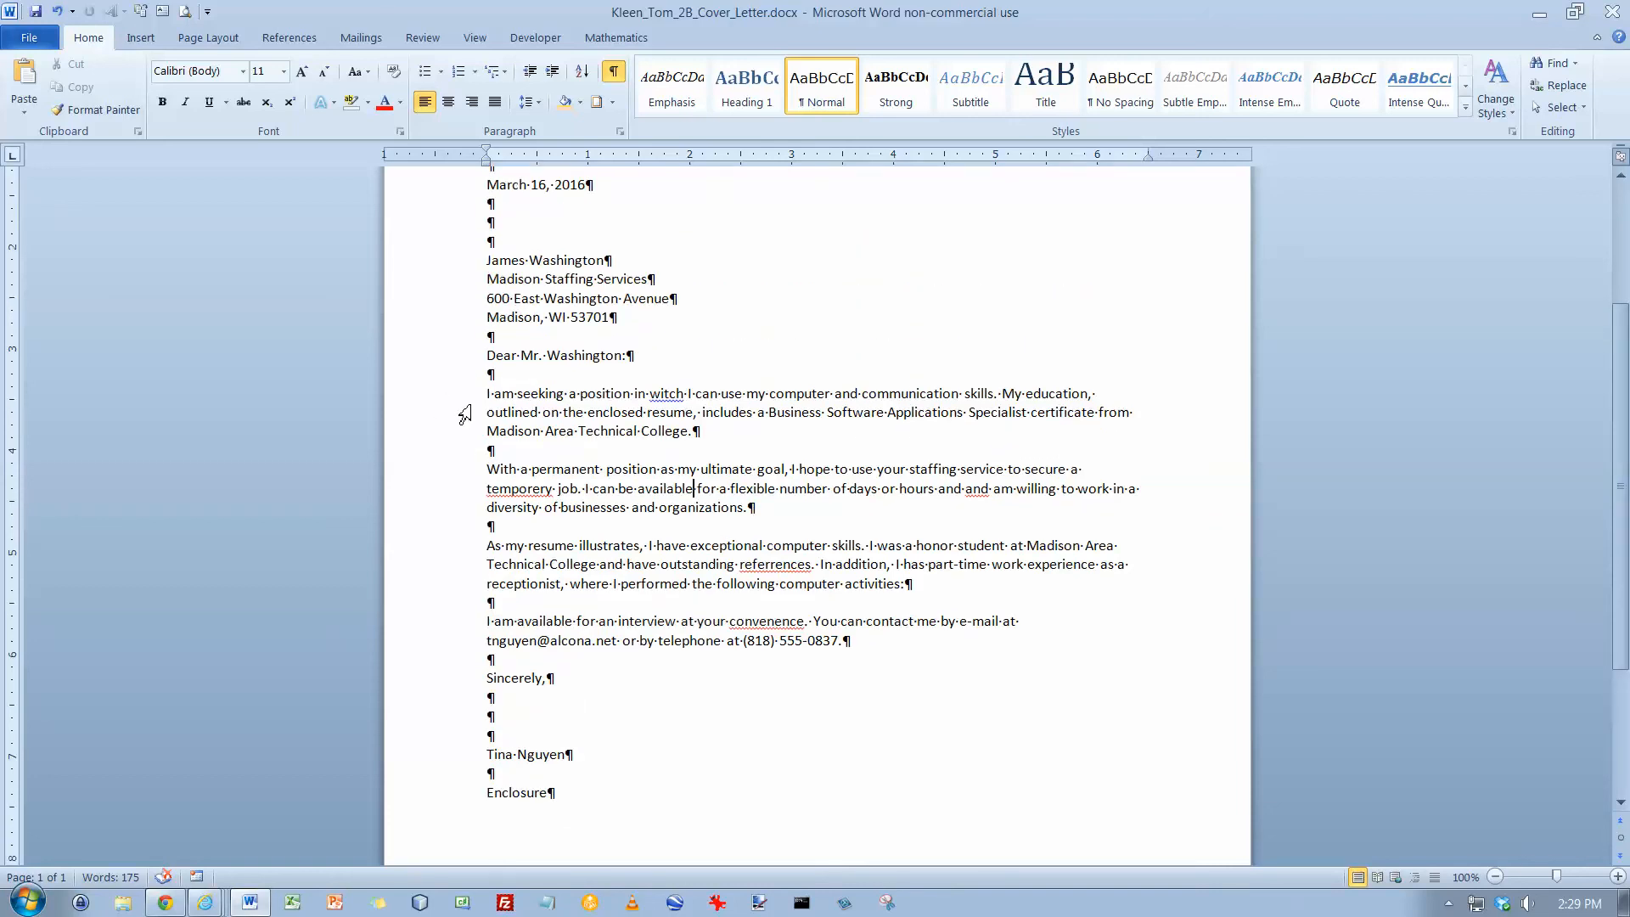
{"action": "scroll", "coordinate": [465, 414], "scroll_direction": "up", "scroll_amount": 1}
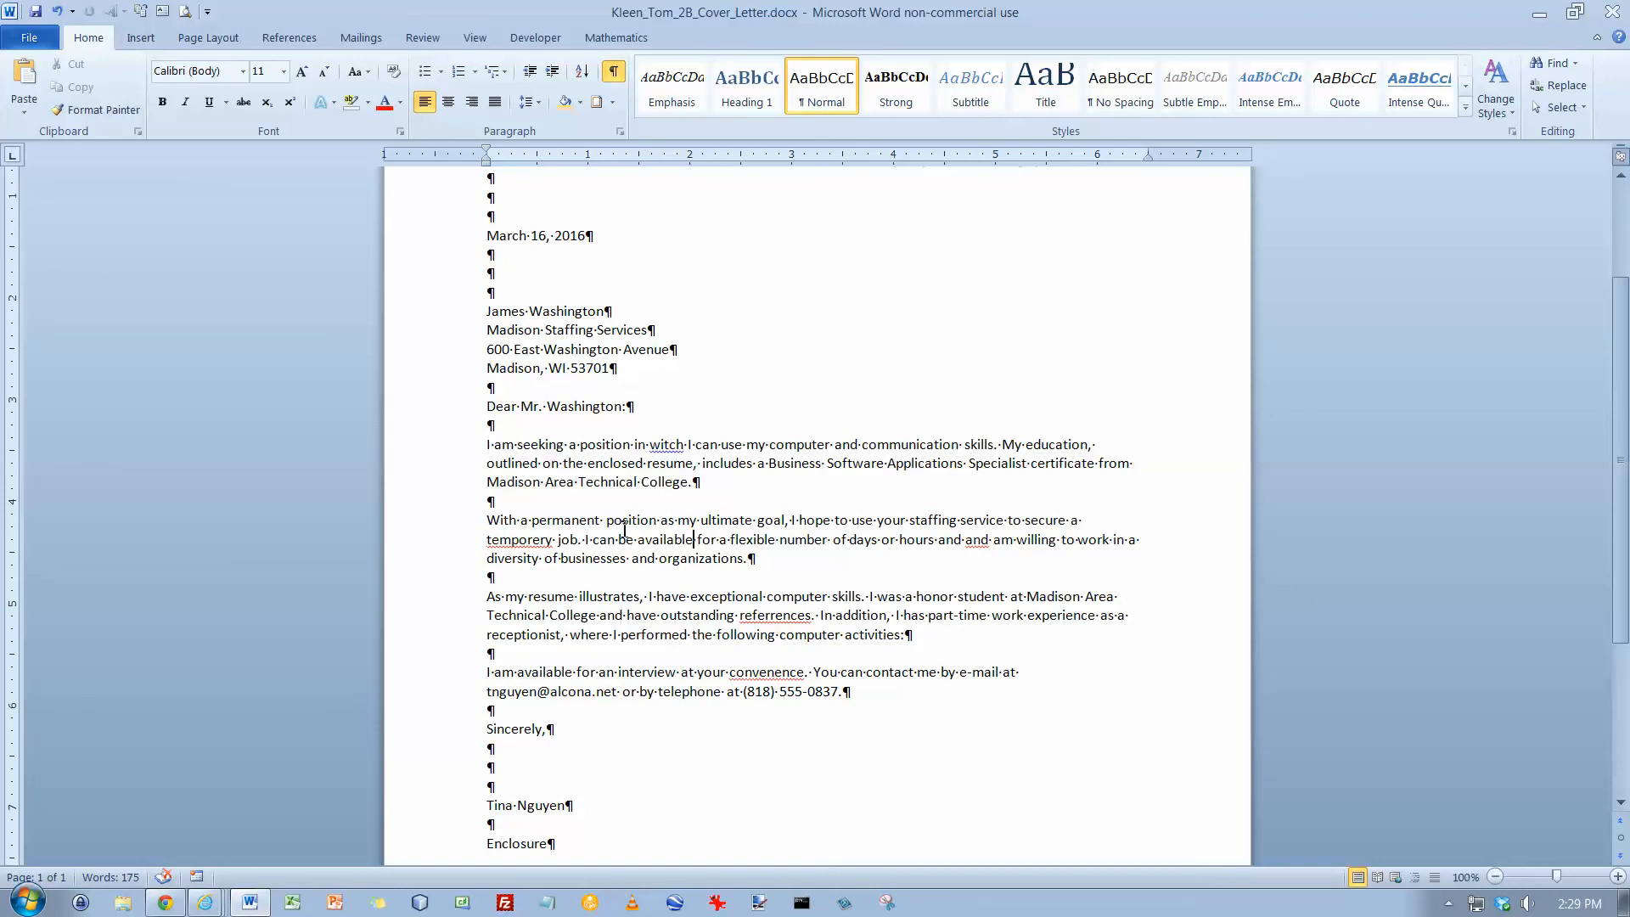
{"action": "double_click", "coordinate": [866, 539]}
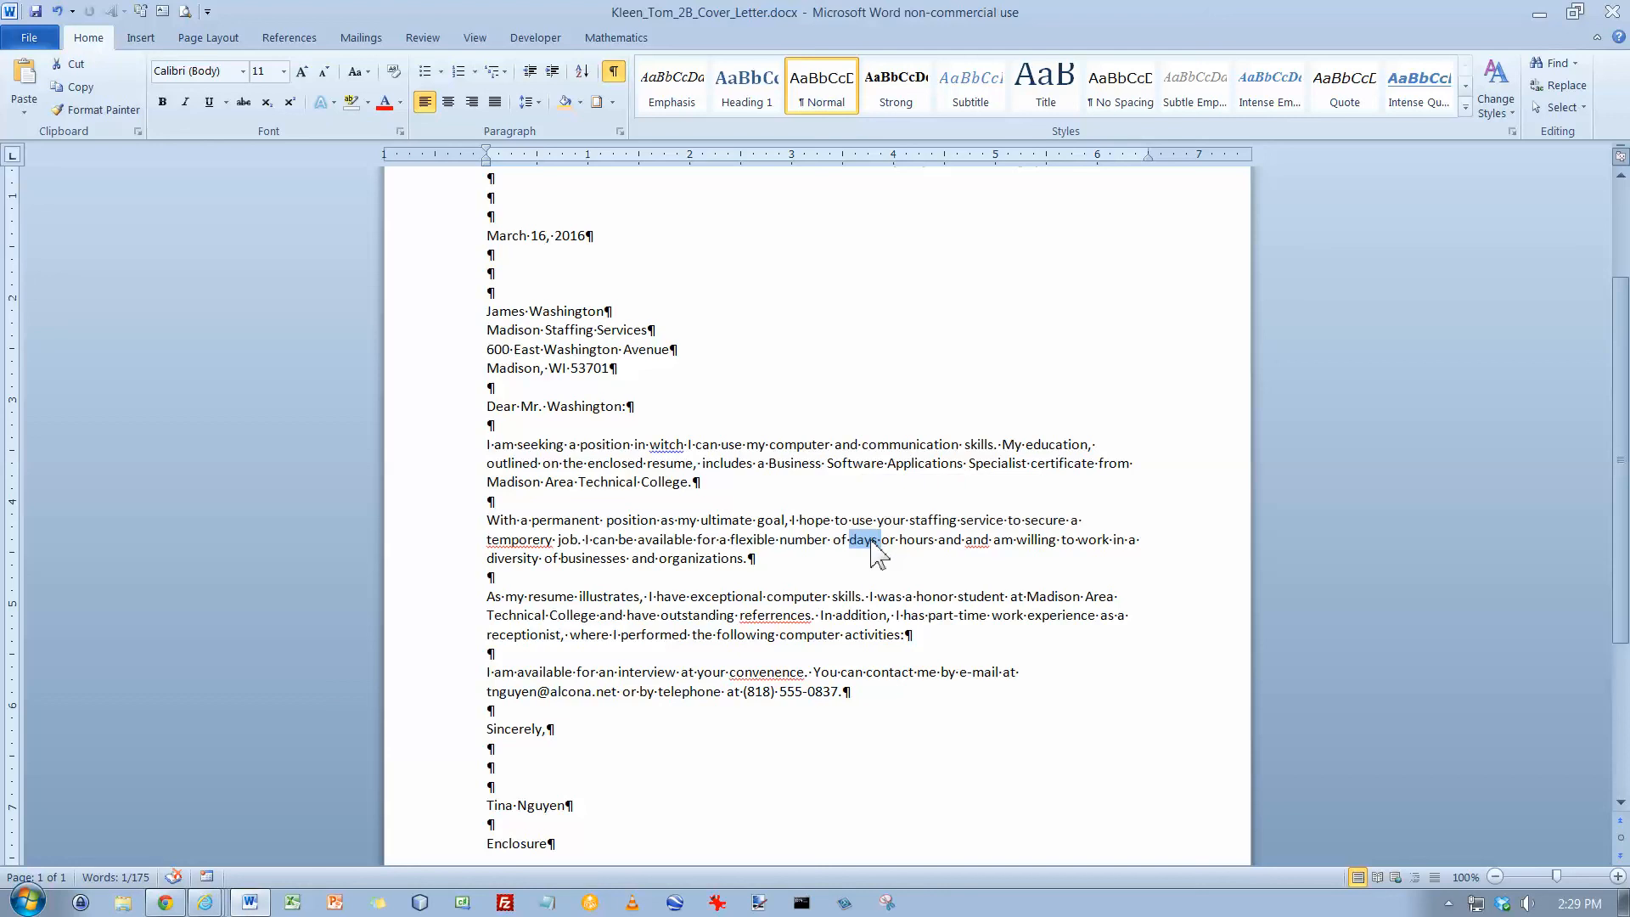
{"action": "left_click_drag", "start_coordinate": [866, 543], "coordinate": [940, 552]}
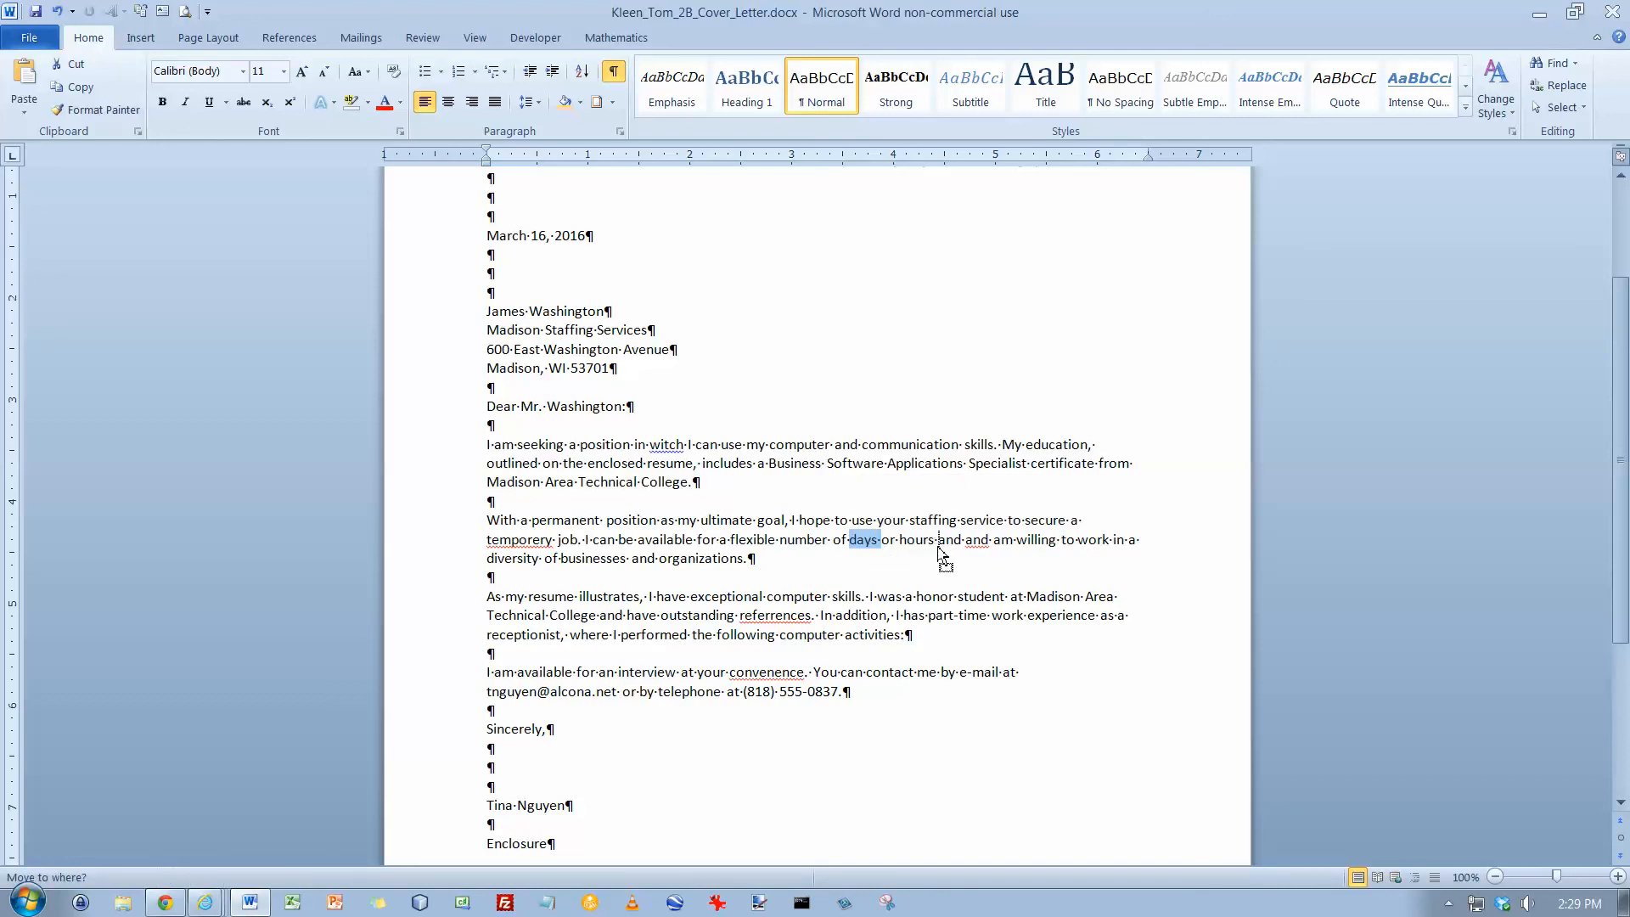
{"action": "left_click_drag", "start_coordinate": [939, 550], "coordinate": [939, 551]}
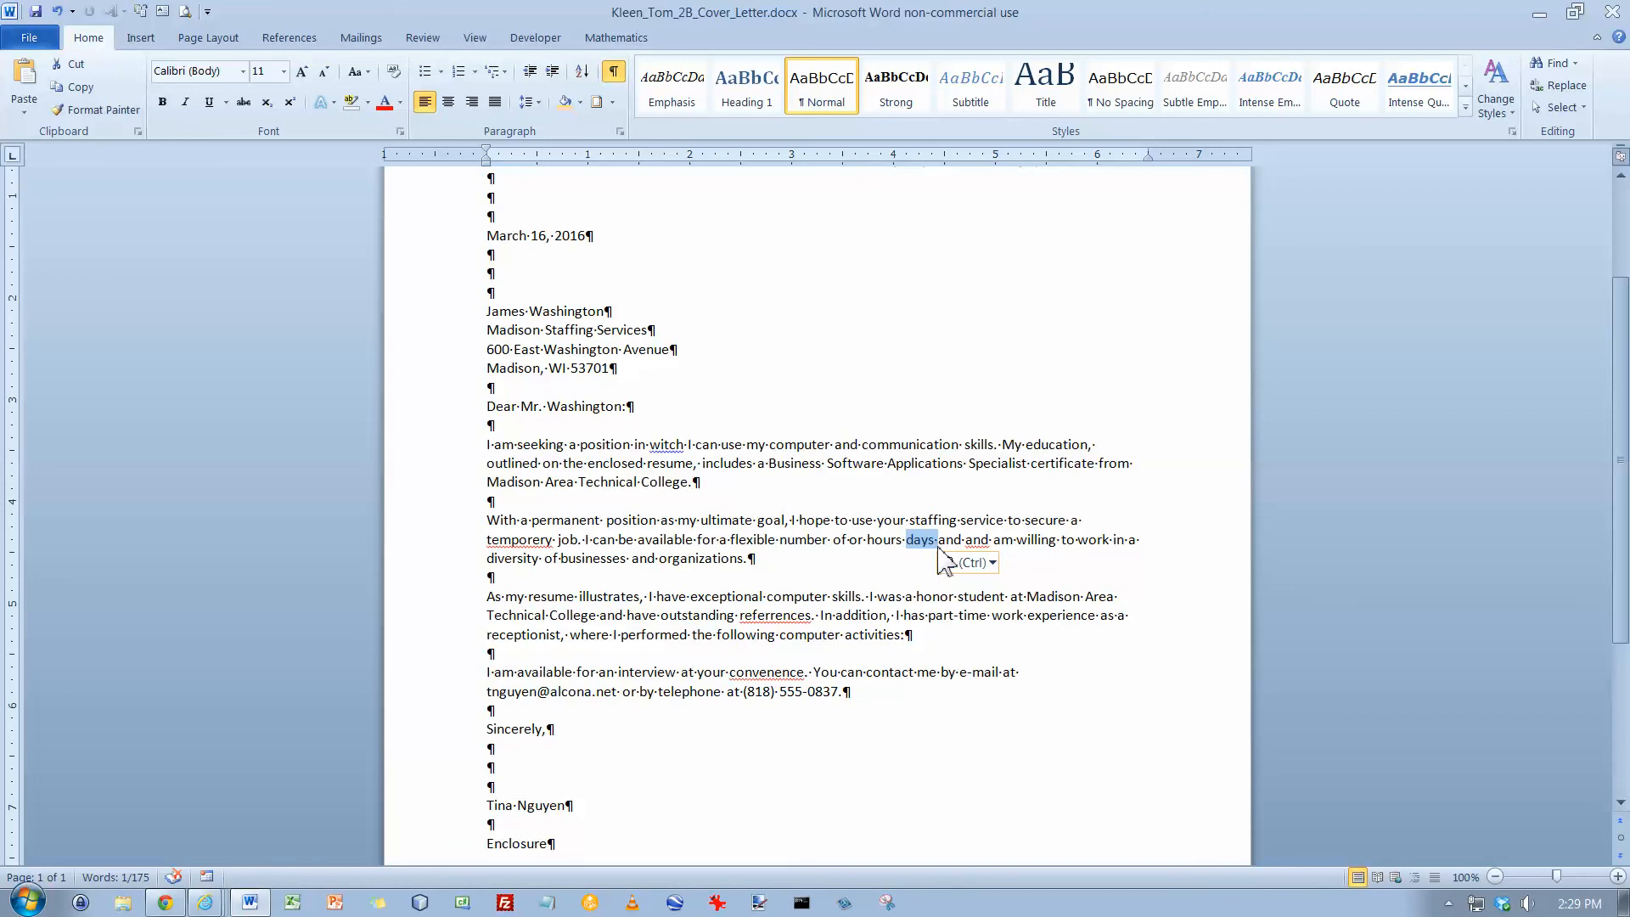
{"action": "left_click", "coordinate": [901, 542]}
{"action": "left_click_drag", "start_coordinate": [904, 541], "coordinate": [850, 552]}
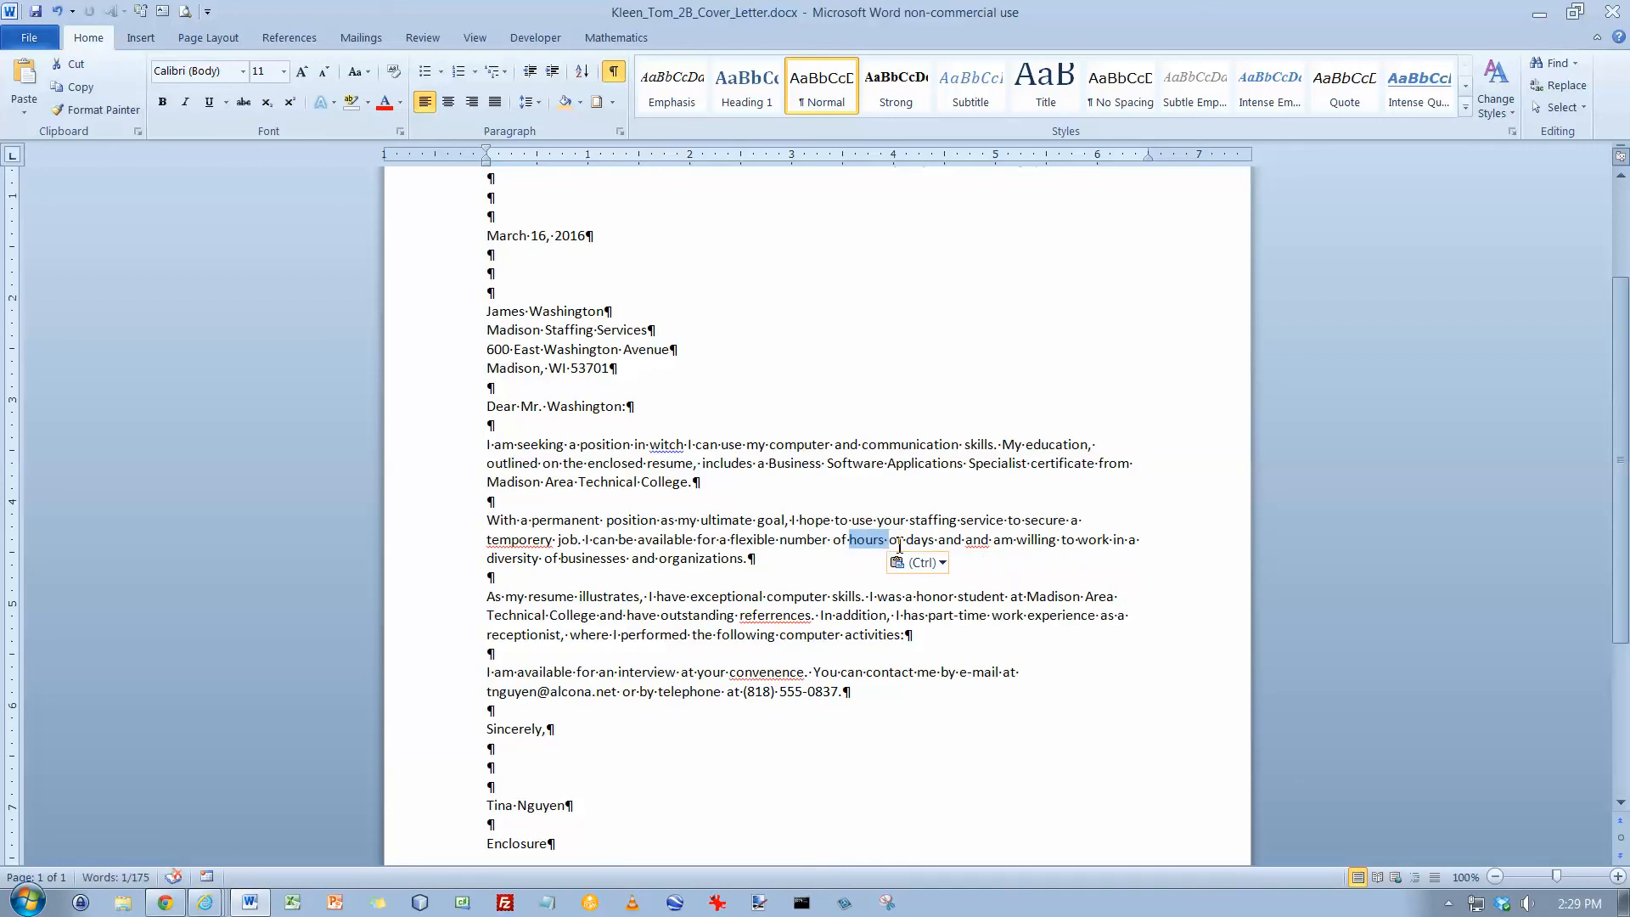
{"action": "left_click", "coordinate": [879, 518]}
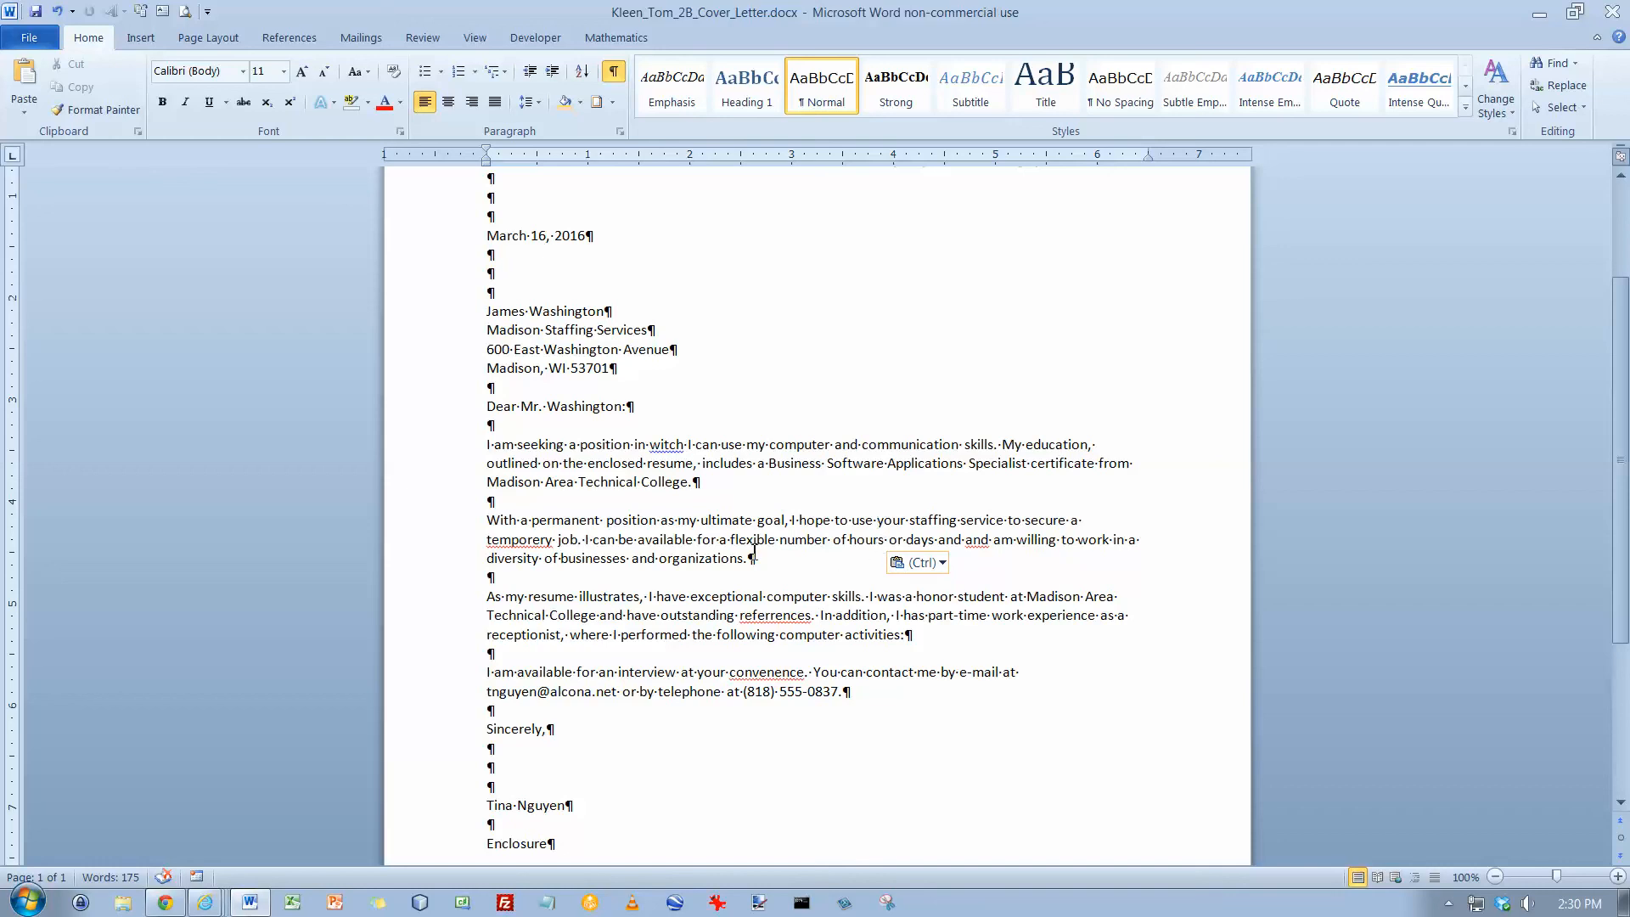
Practise selecting a word, a sentence and the whole first body paragraph
{"action": "double_click", "coordinate": [726, 443]}
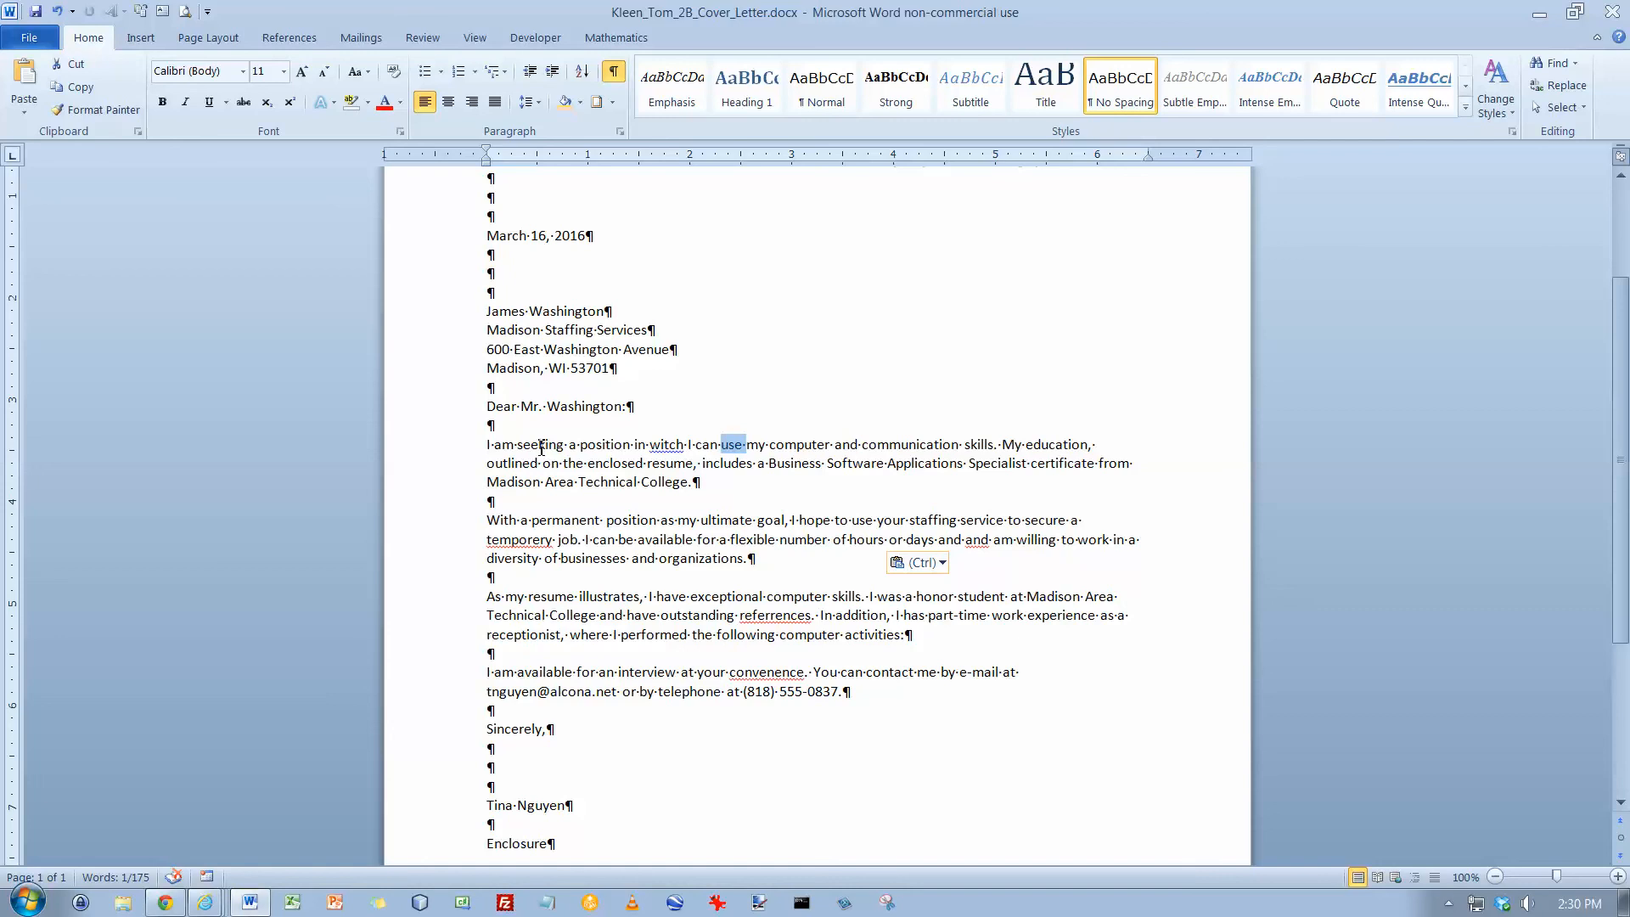
{"action": "left_click", "coordinate": [607, 444]}
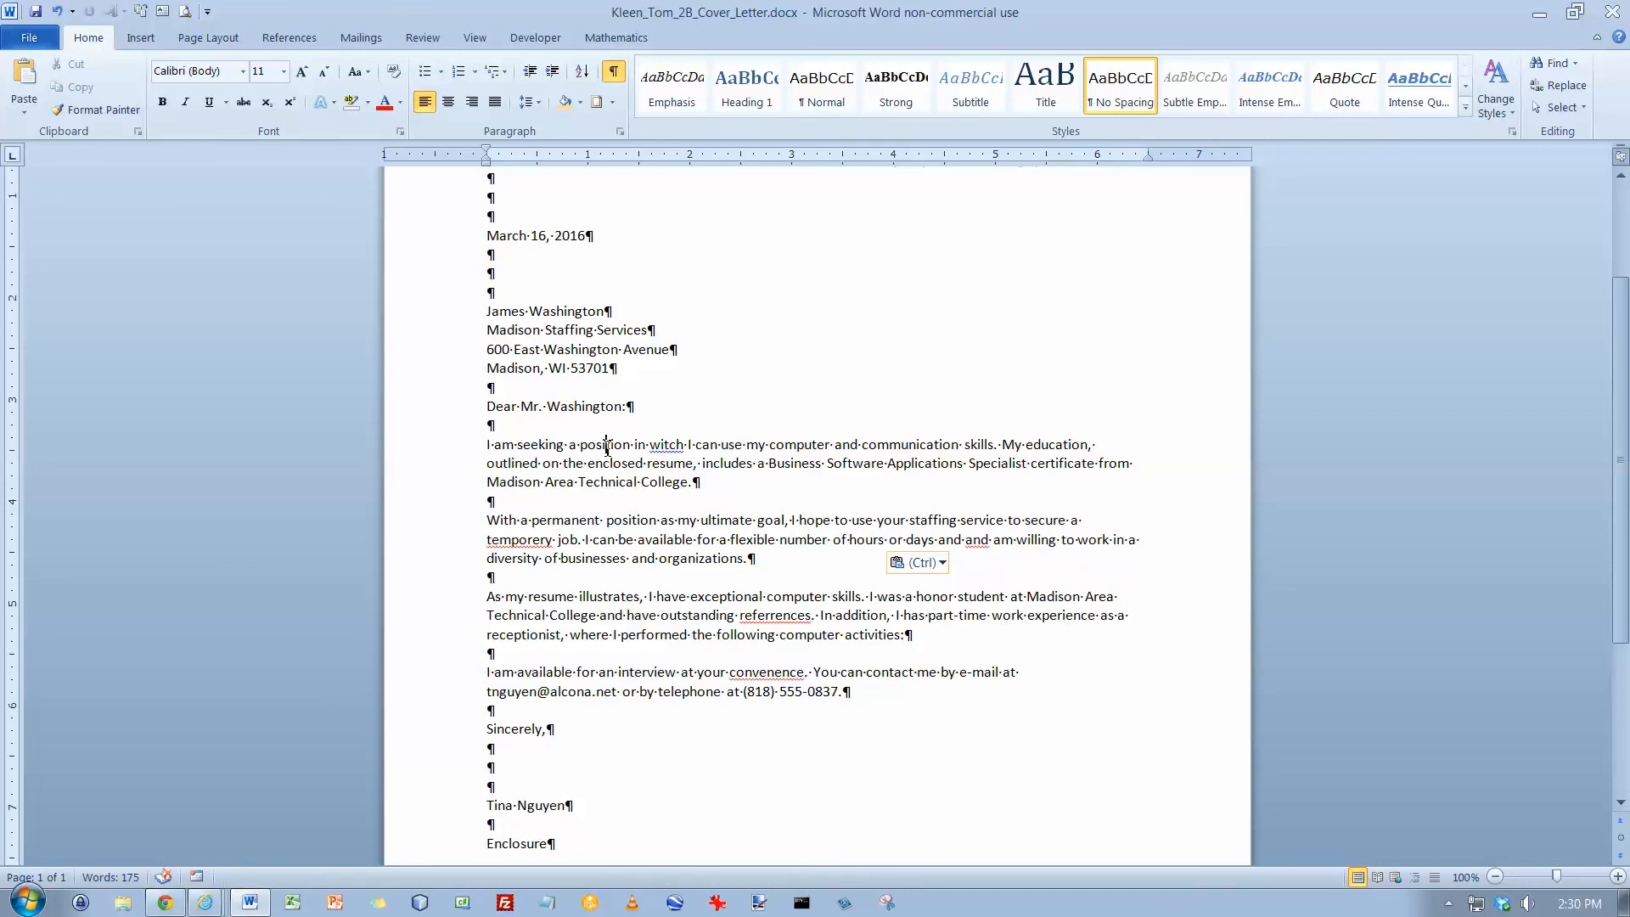
{"action": "left_click", "coordinate": [607, 444], "text": "ctrl"}
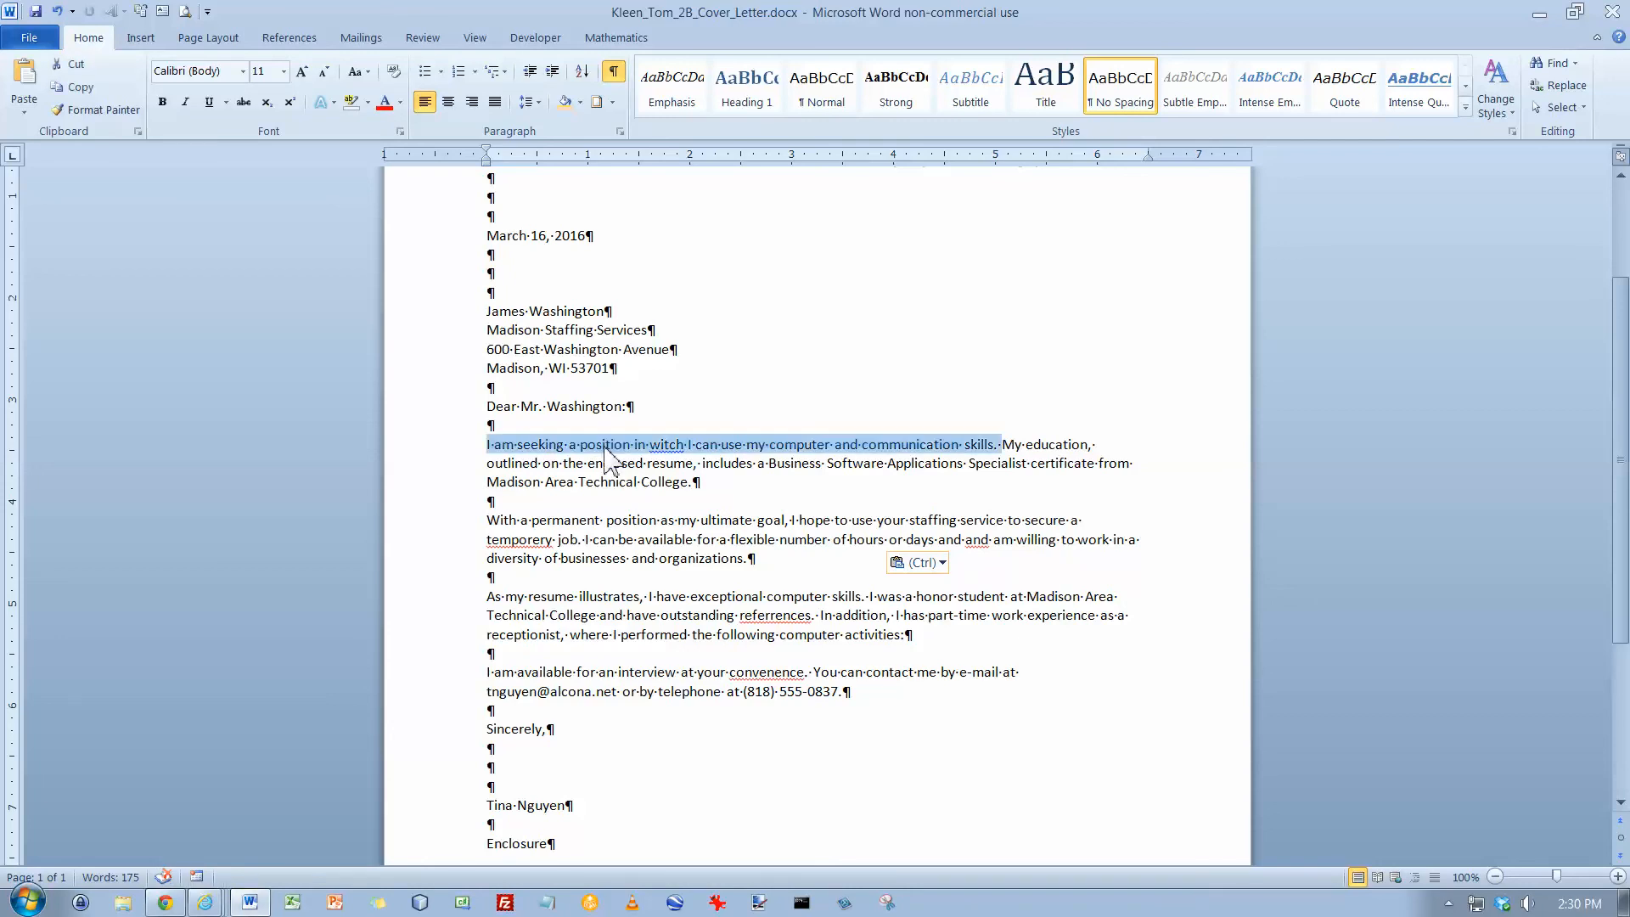
{"action": "triple_click", "coordinate": [607, 444]}
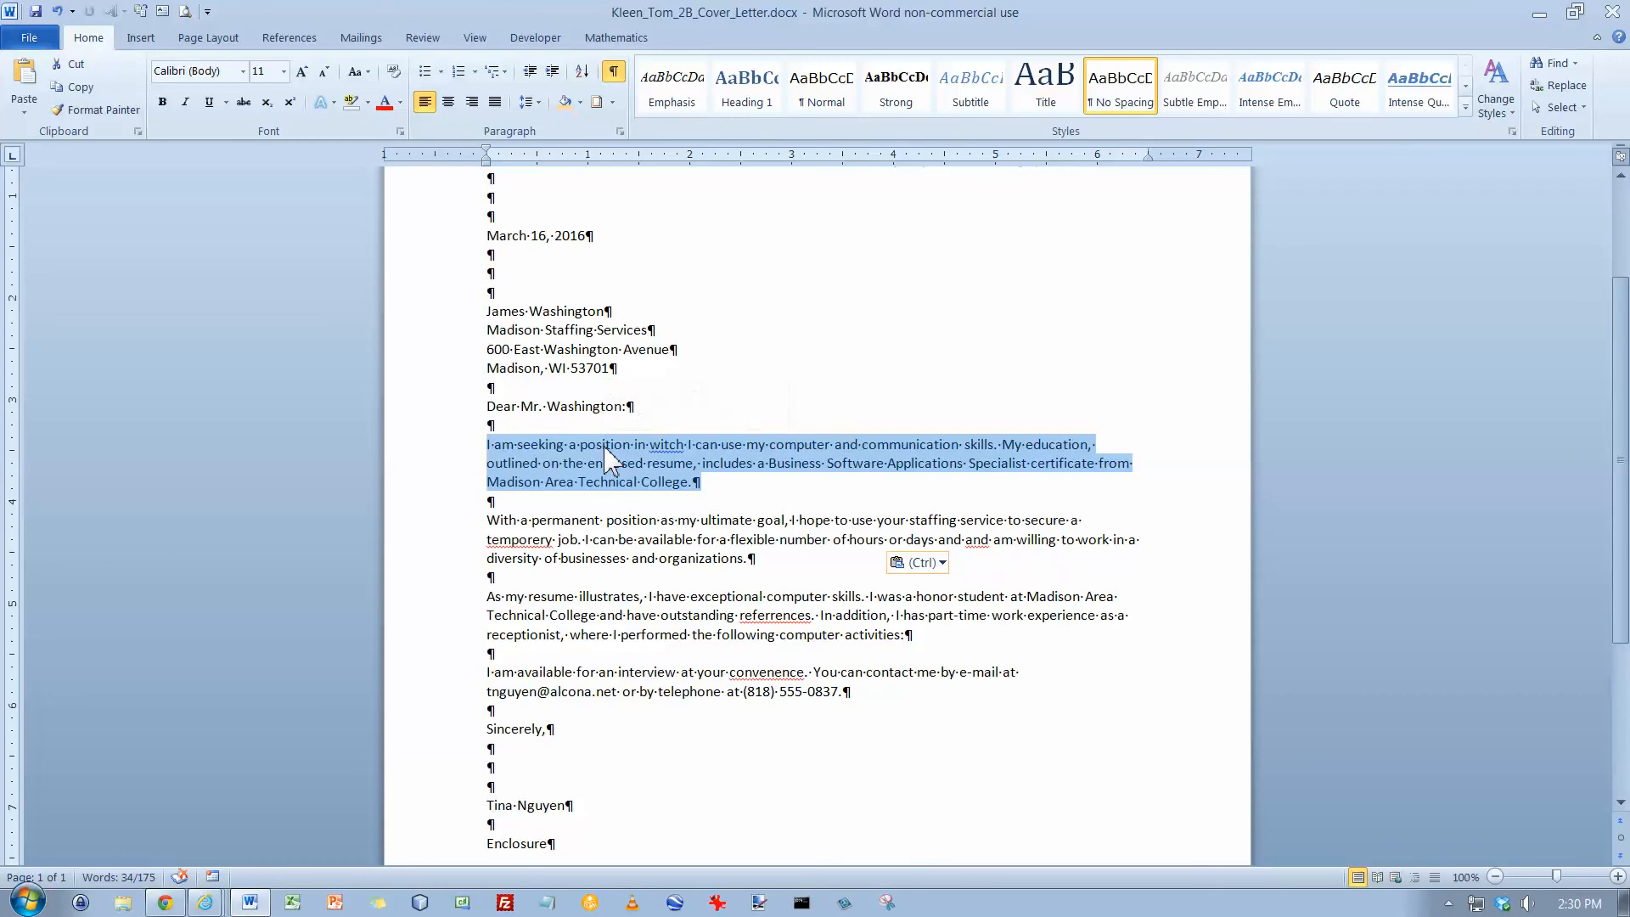
{"action": "left_click", "coordinate": [606, 448]}
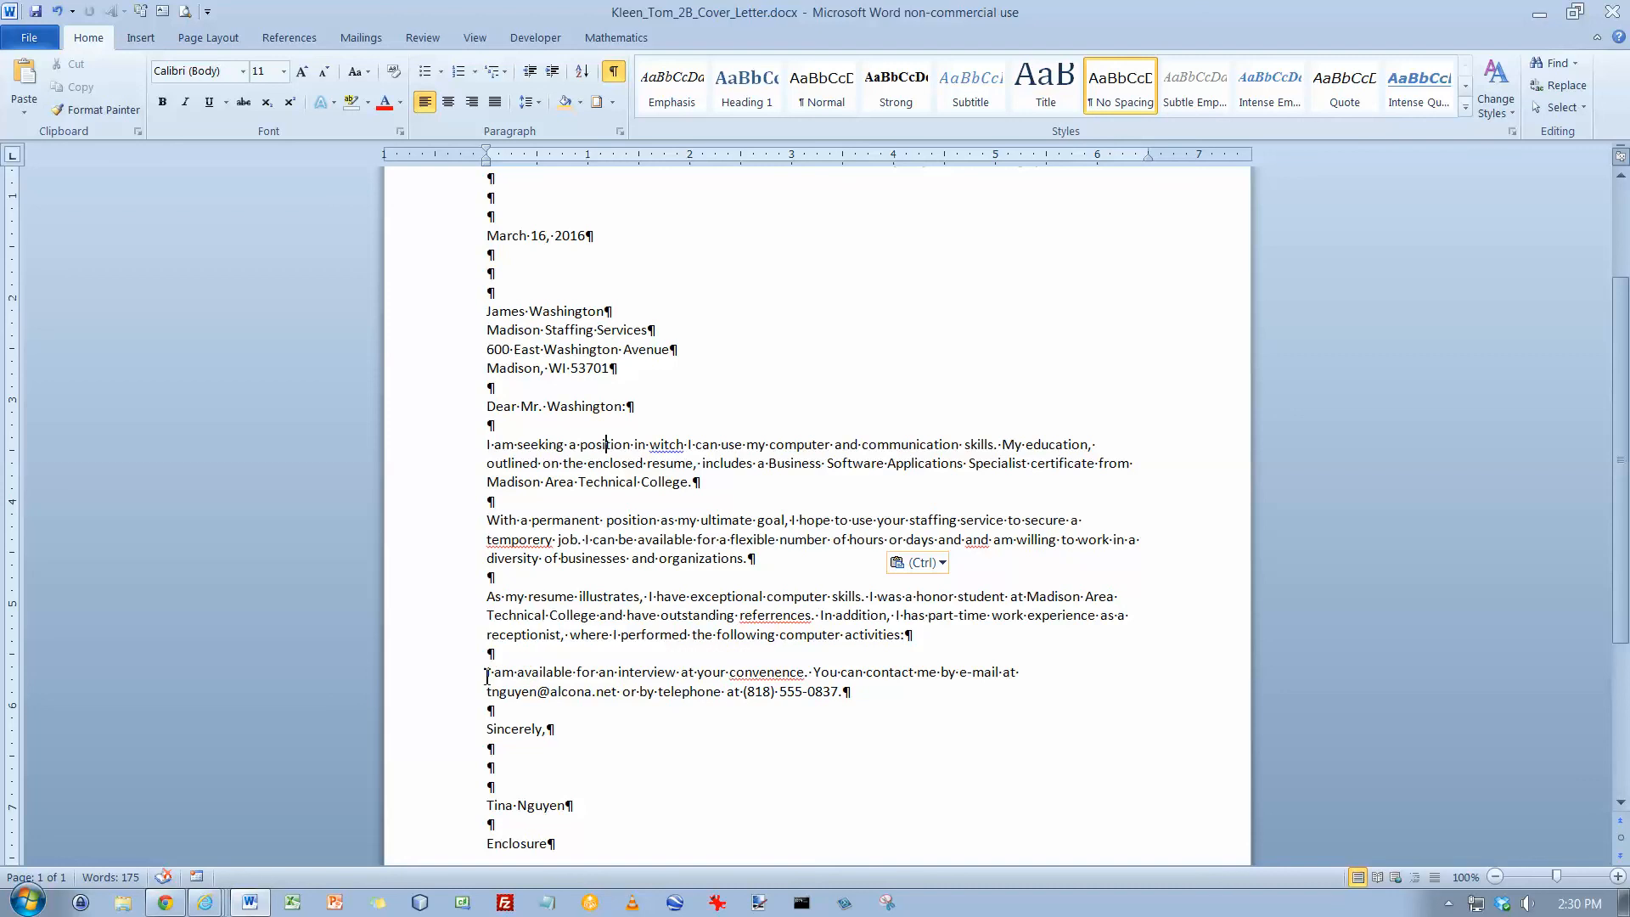
Move the sentence "I am available for an interview at your convenence." to the end of its paragraph and save
{"action": "left_click_drag", "start_coordinate": [487, 671], "coordinate": [820, 673]}
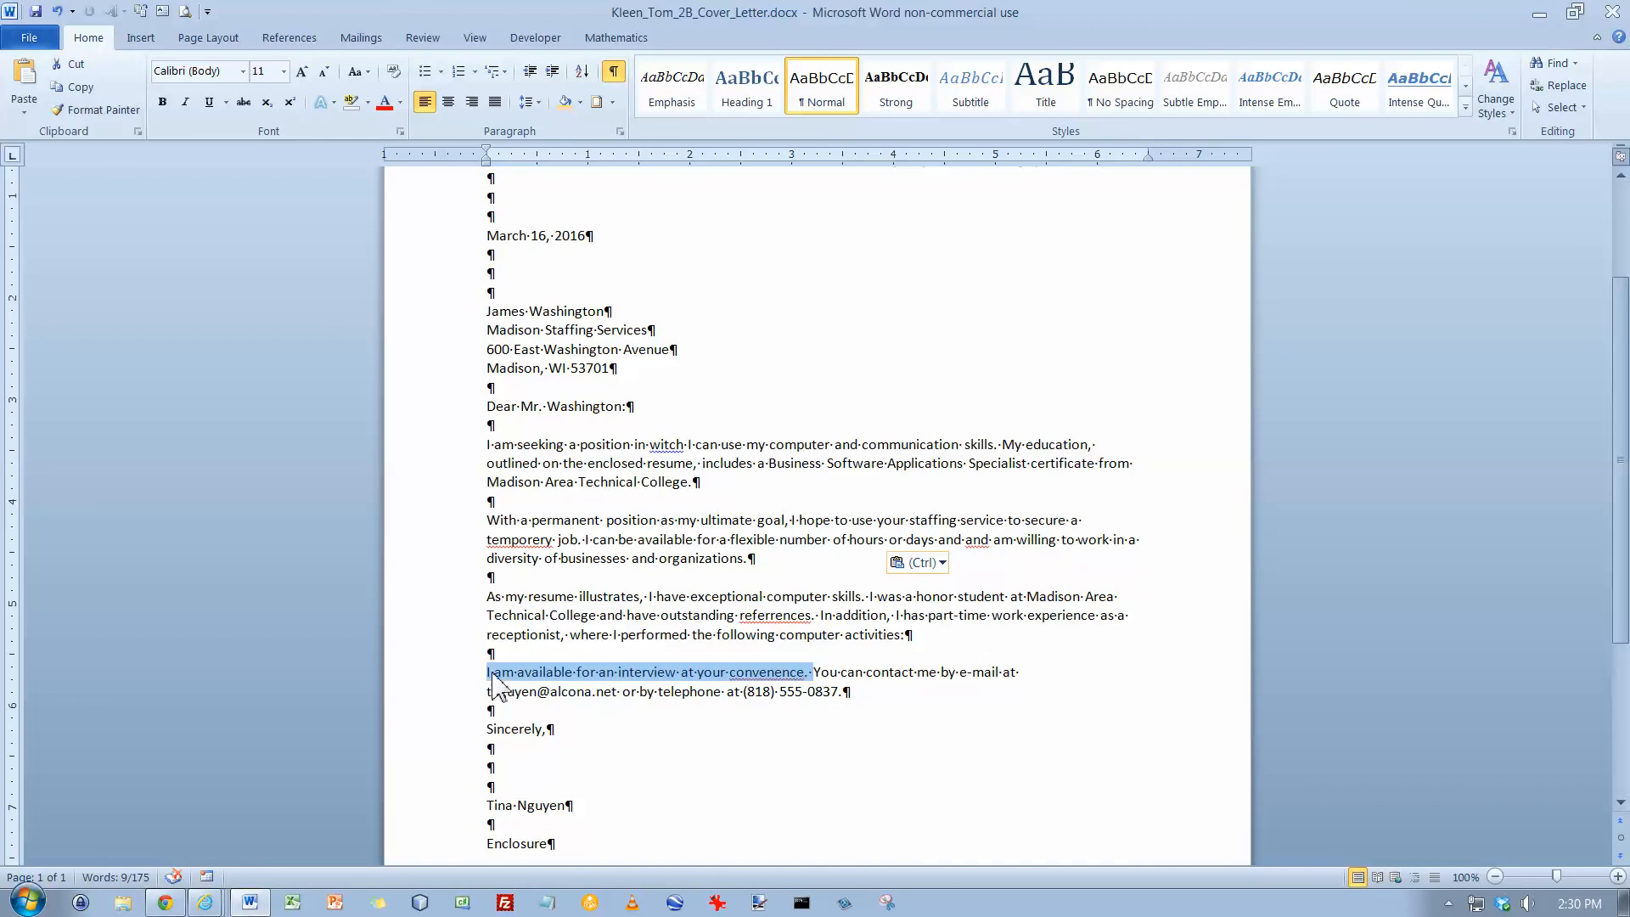
{"action": "left_click_drag", "start_coordinate": [492, 679], "coordinate": [871, 693]}
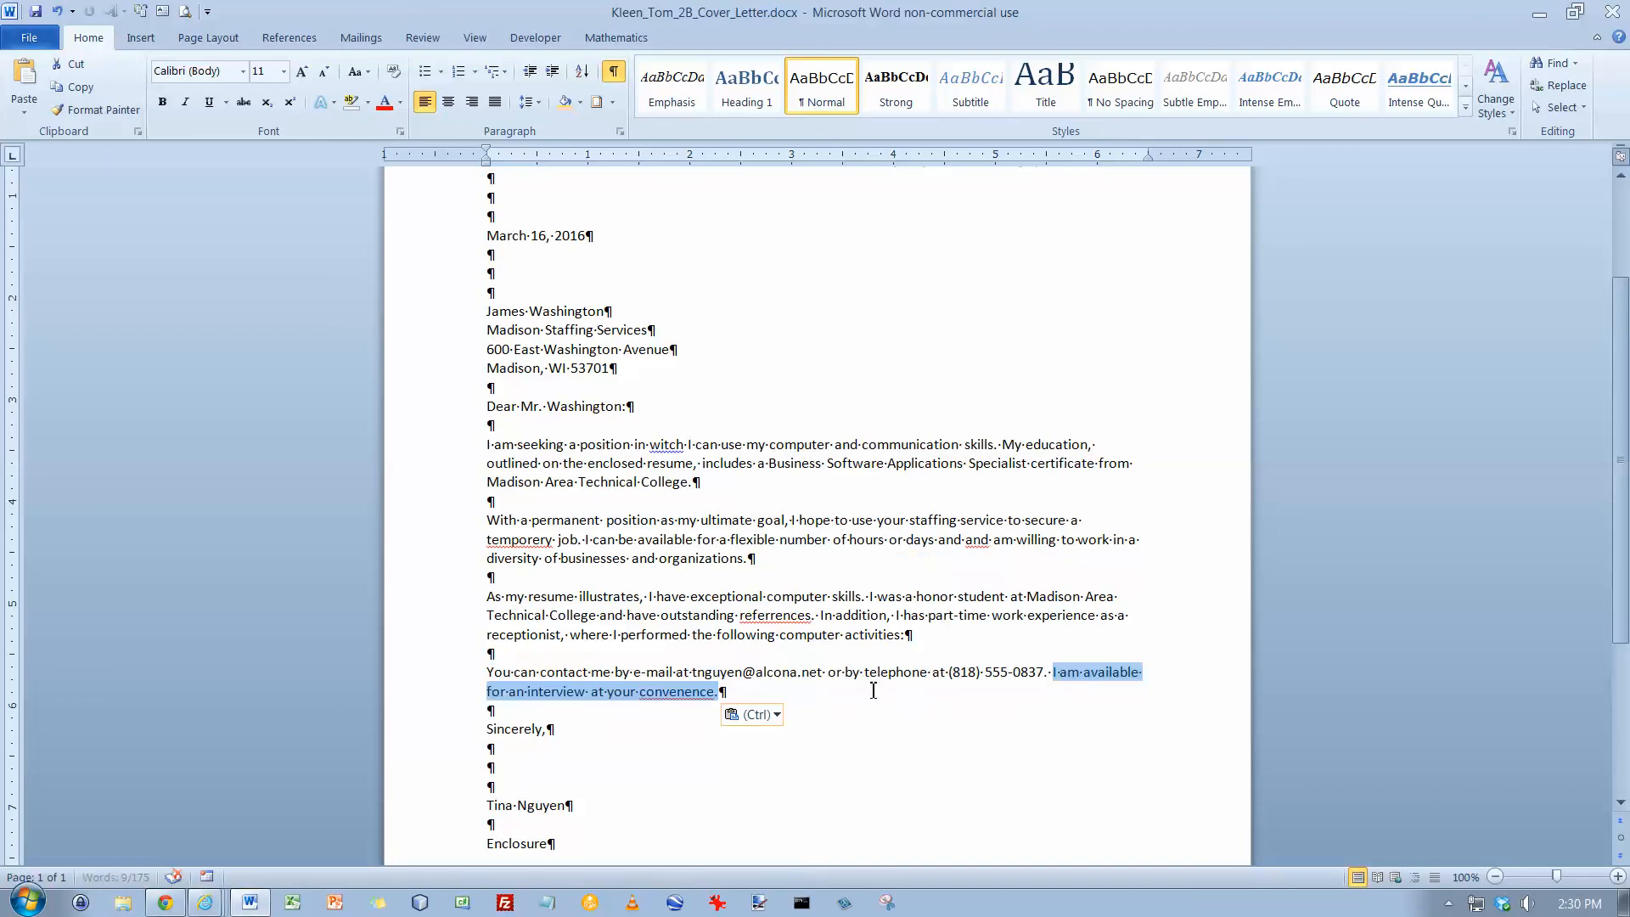
{"action": "left_click", "coordinate": [1053, 680]}
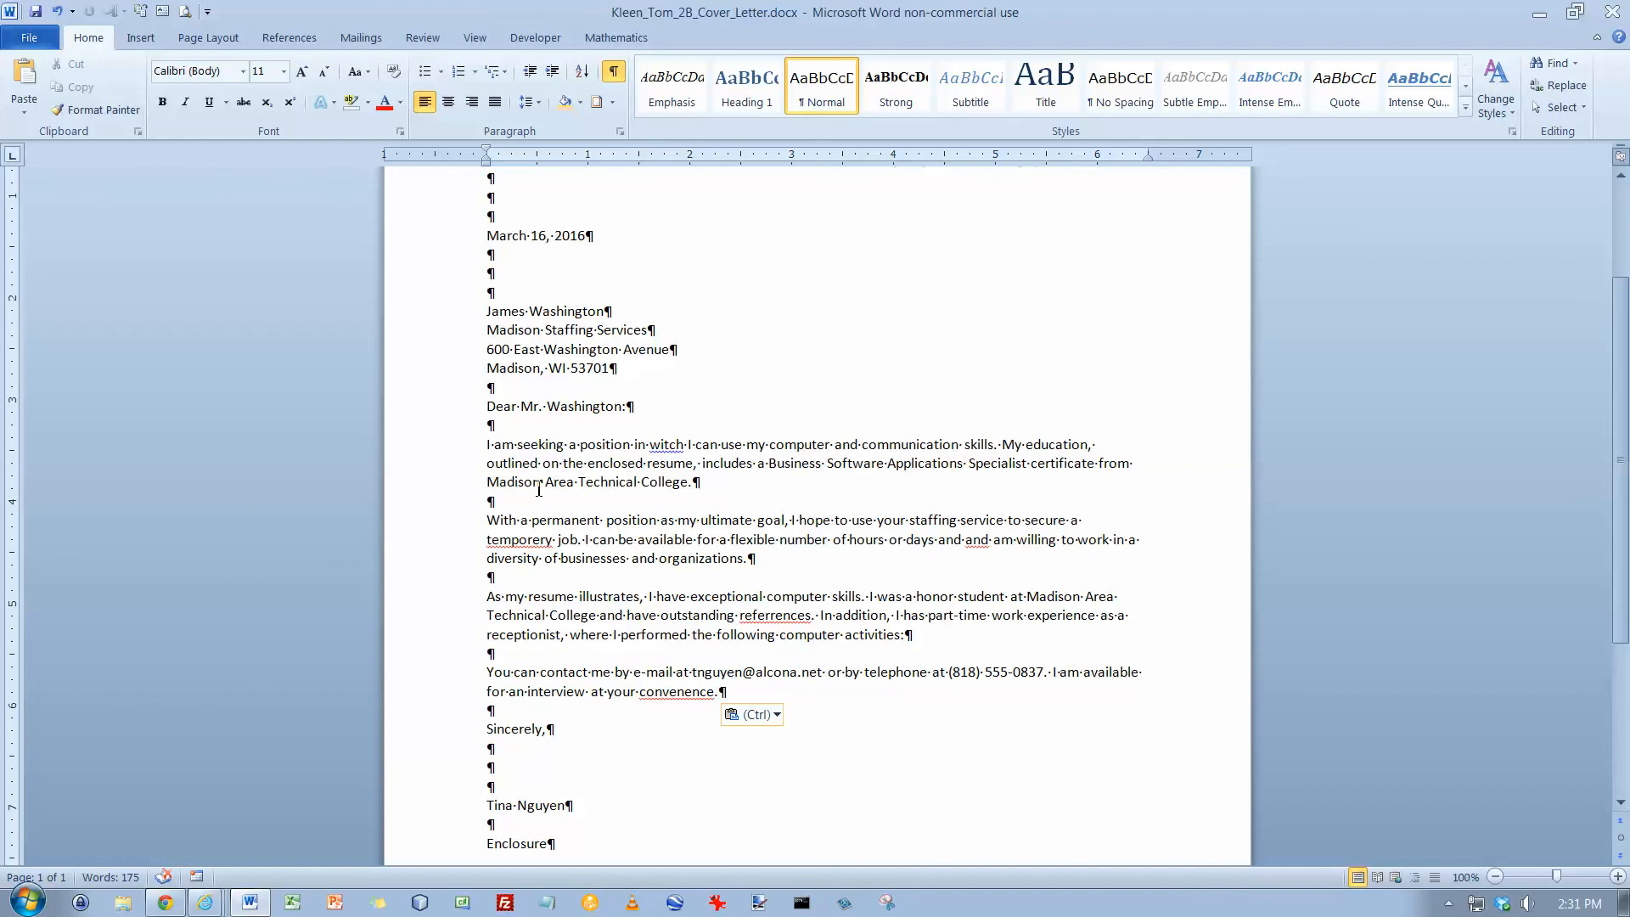
{"action": "left_click", "coordinate": [35, 11]}
Add a blank line after the computer activities sentence and insert a 2-column, 3-row table there
{"action": "left_click", "coordinate": [513, 659]}
{"action": "key", "text": "Return"}
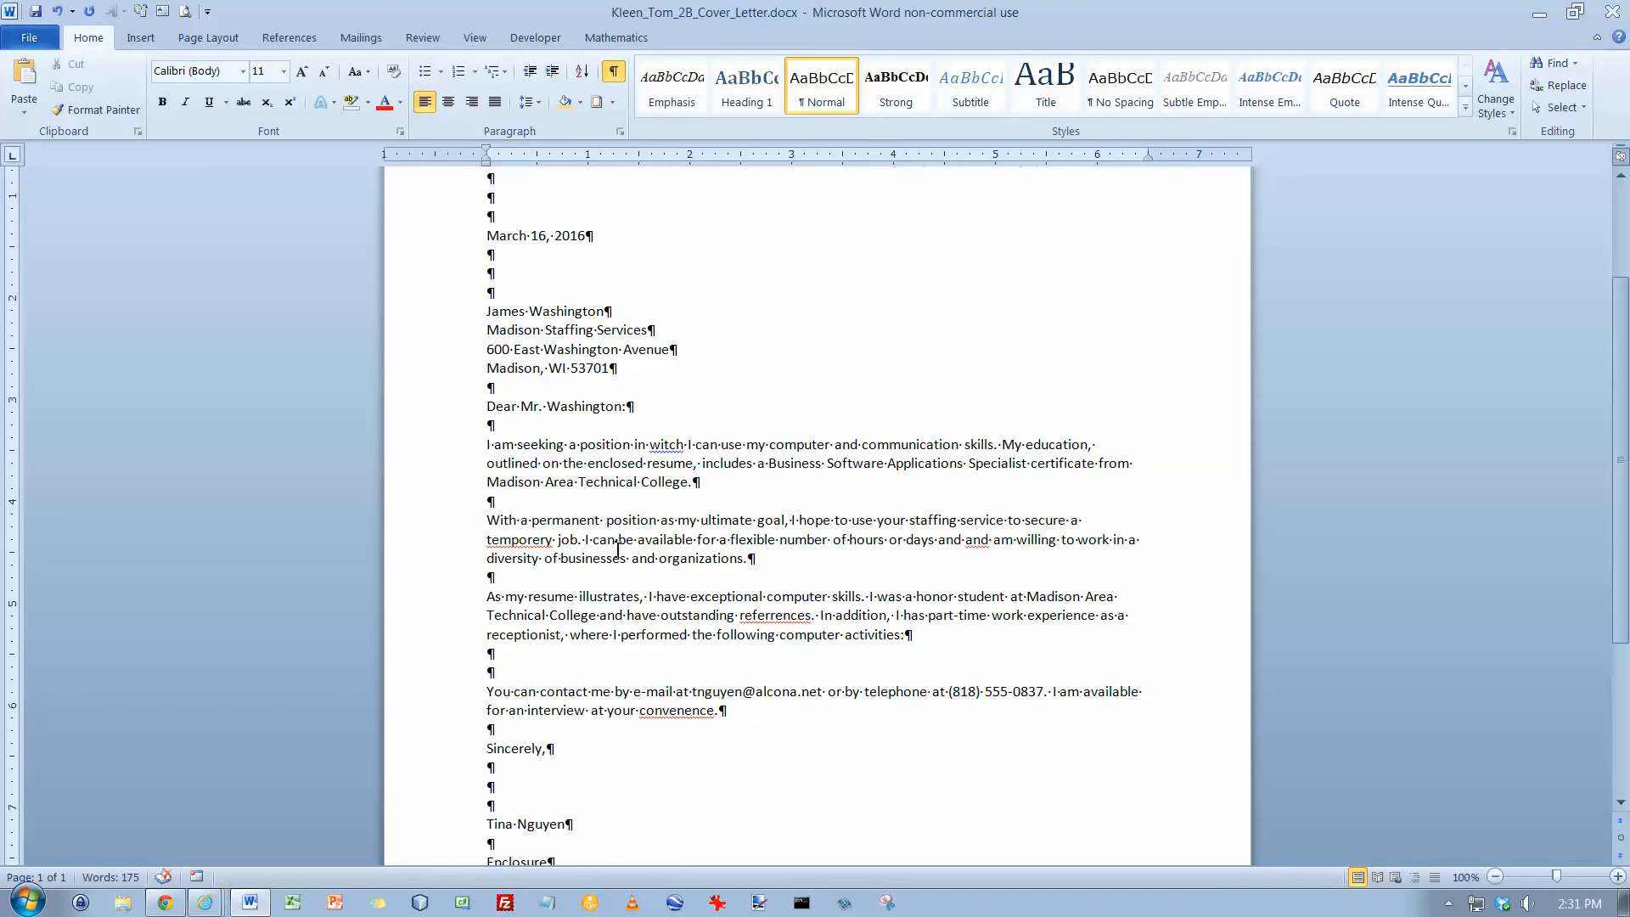
{"action": "left_click", "coordinate": [141, 37]}
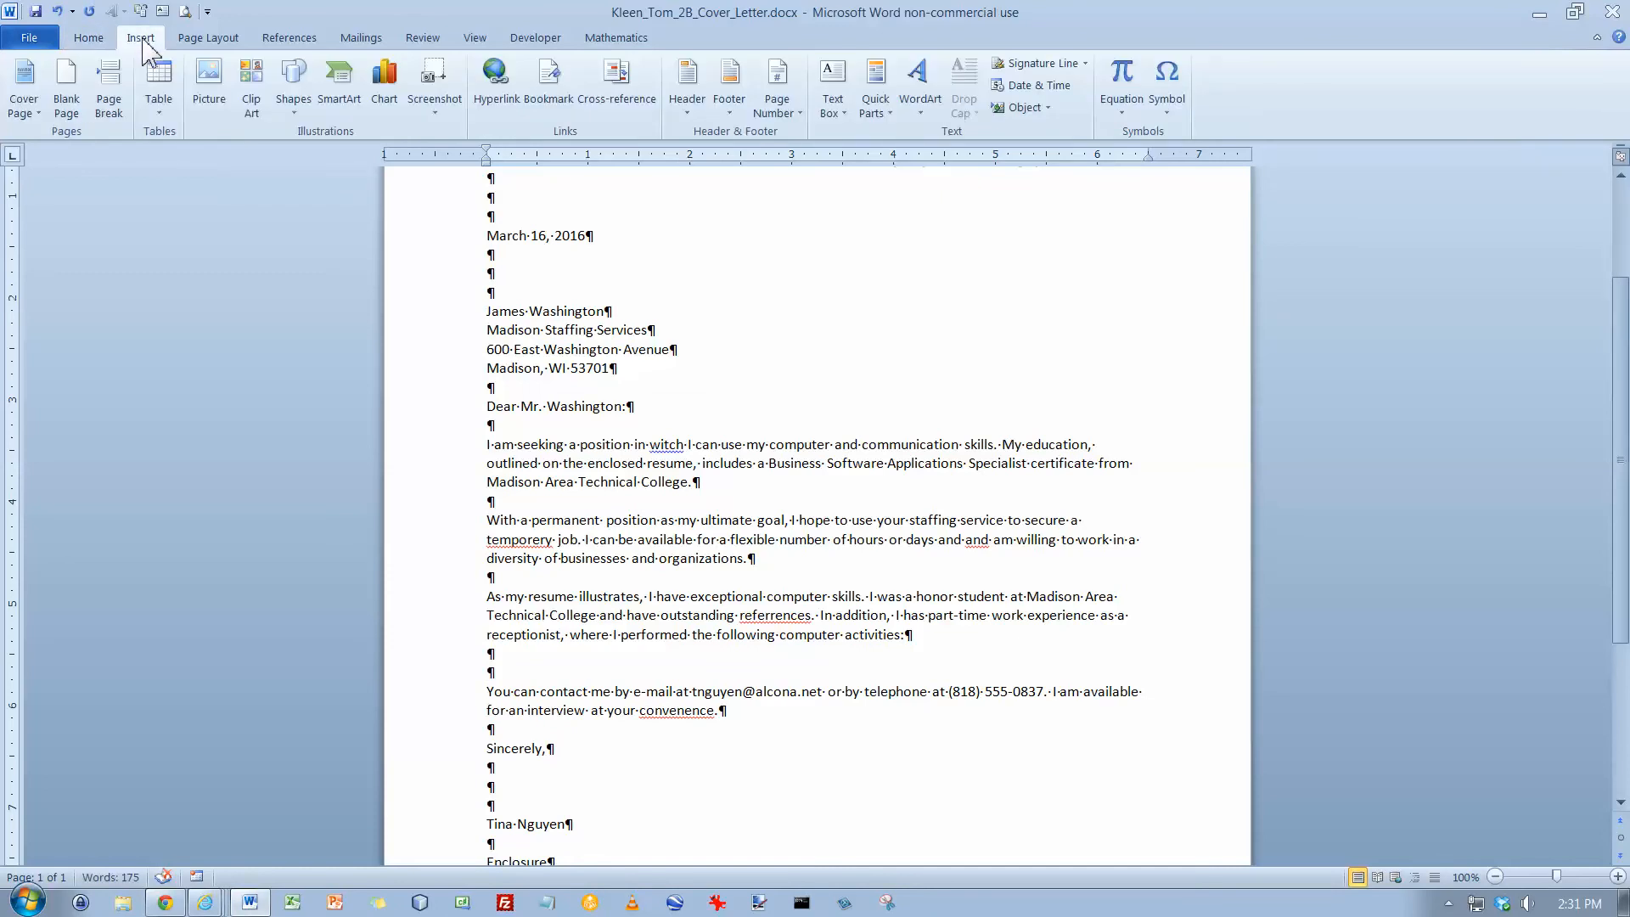
{"action": "left_click", "coordinate": [158, 113]}
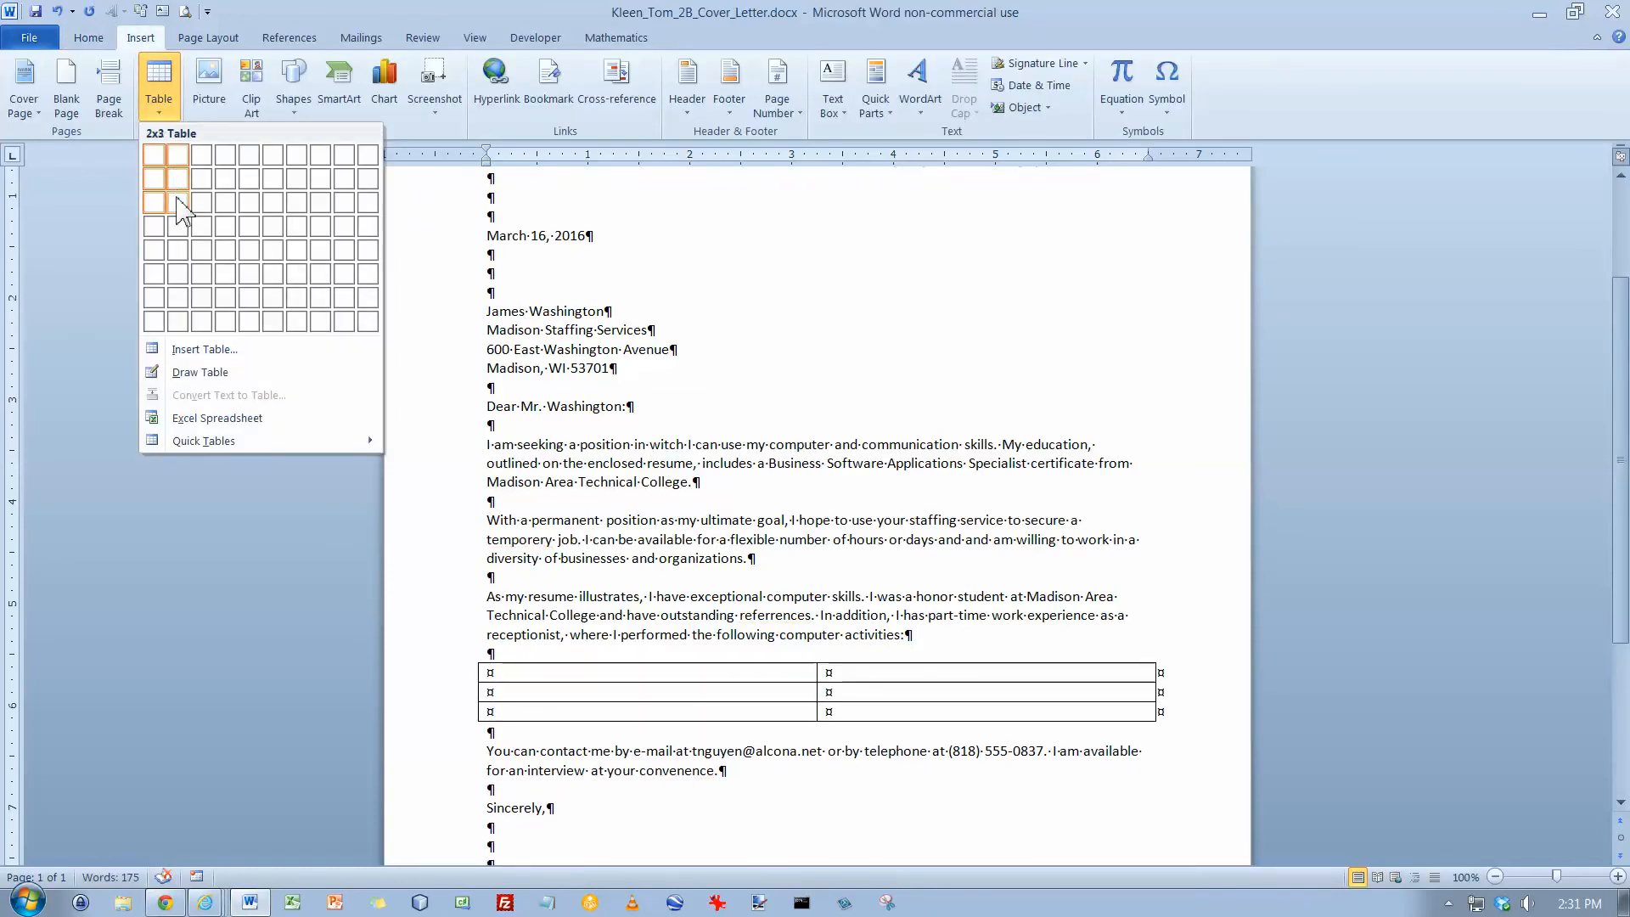
{"action": "left_click", "coordinate": [178, 204]}
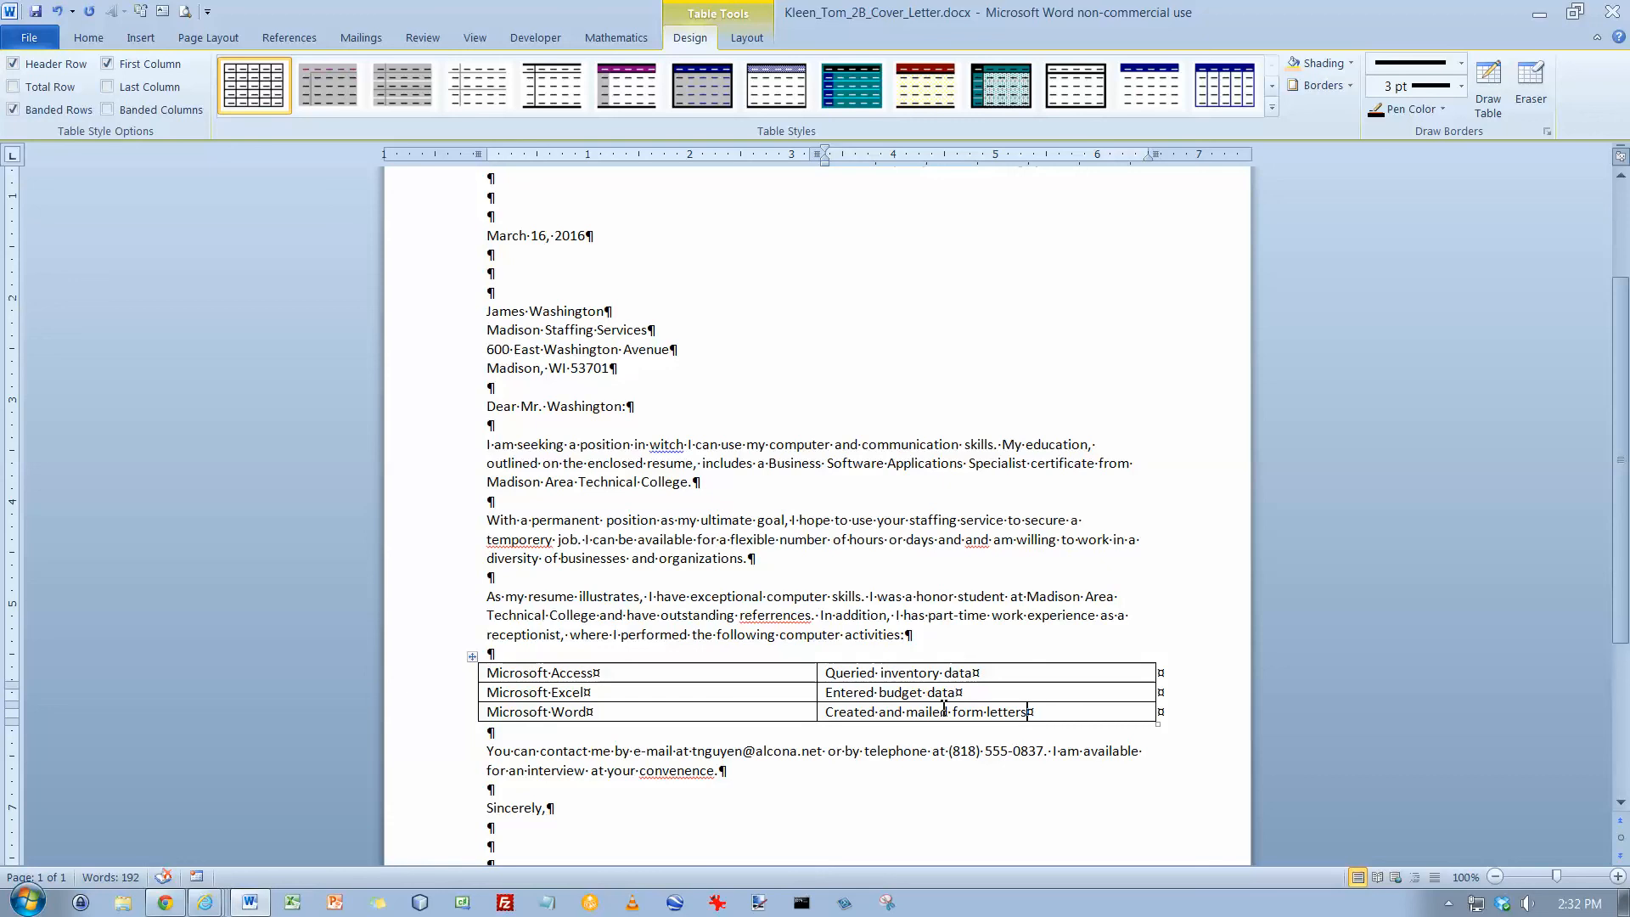
AutoFit the activities table to its contents and center it on the page
{"action": "left_click", "coordinate": [473, 660]}
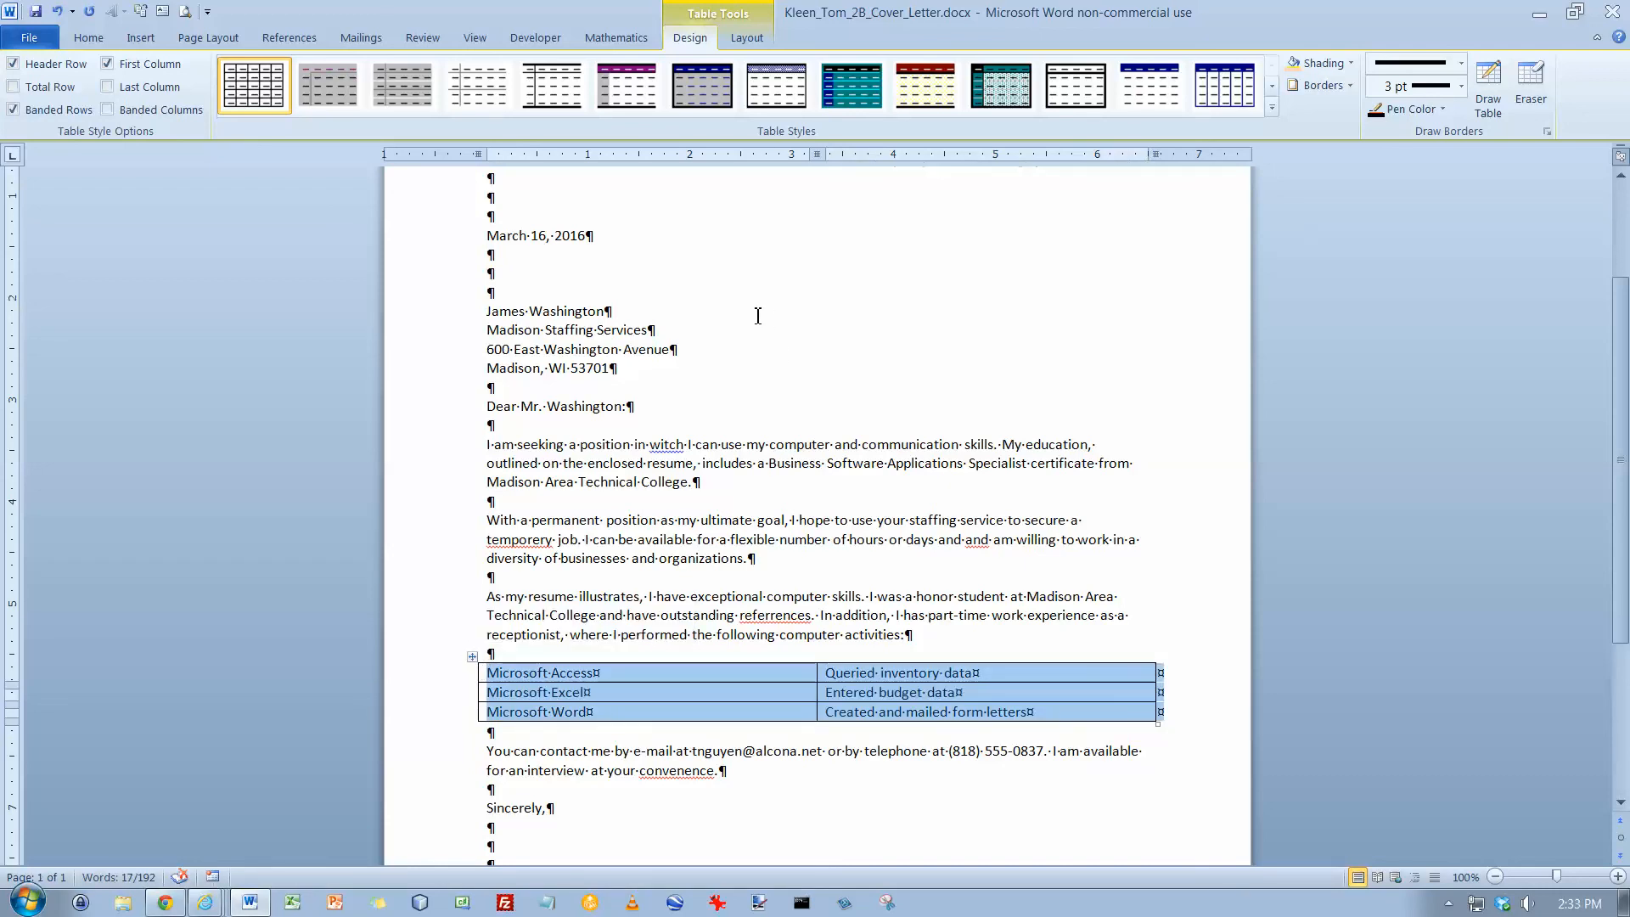
{"action": "left_click", "coordinate": [750, 38]}
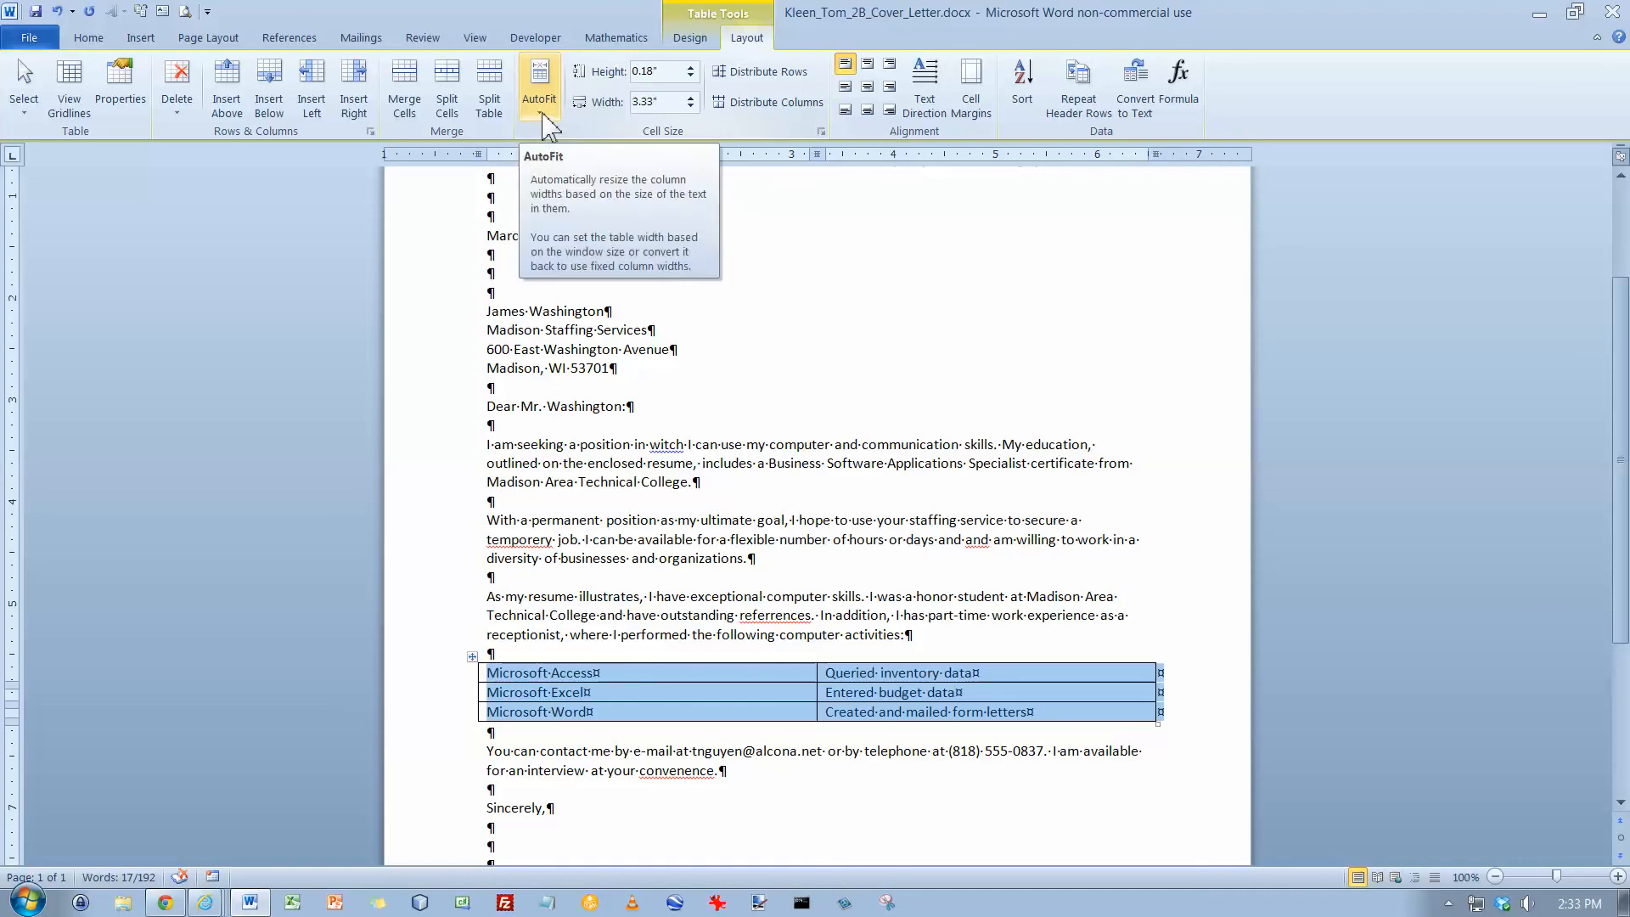
{"action": "left_click", "coordinate": [543, 124]}
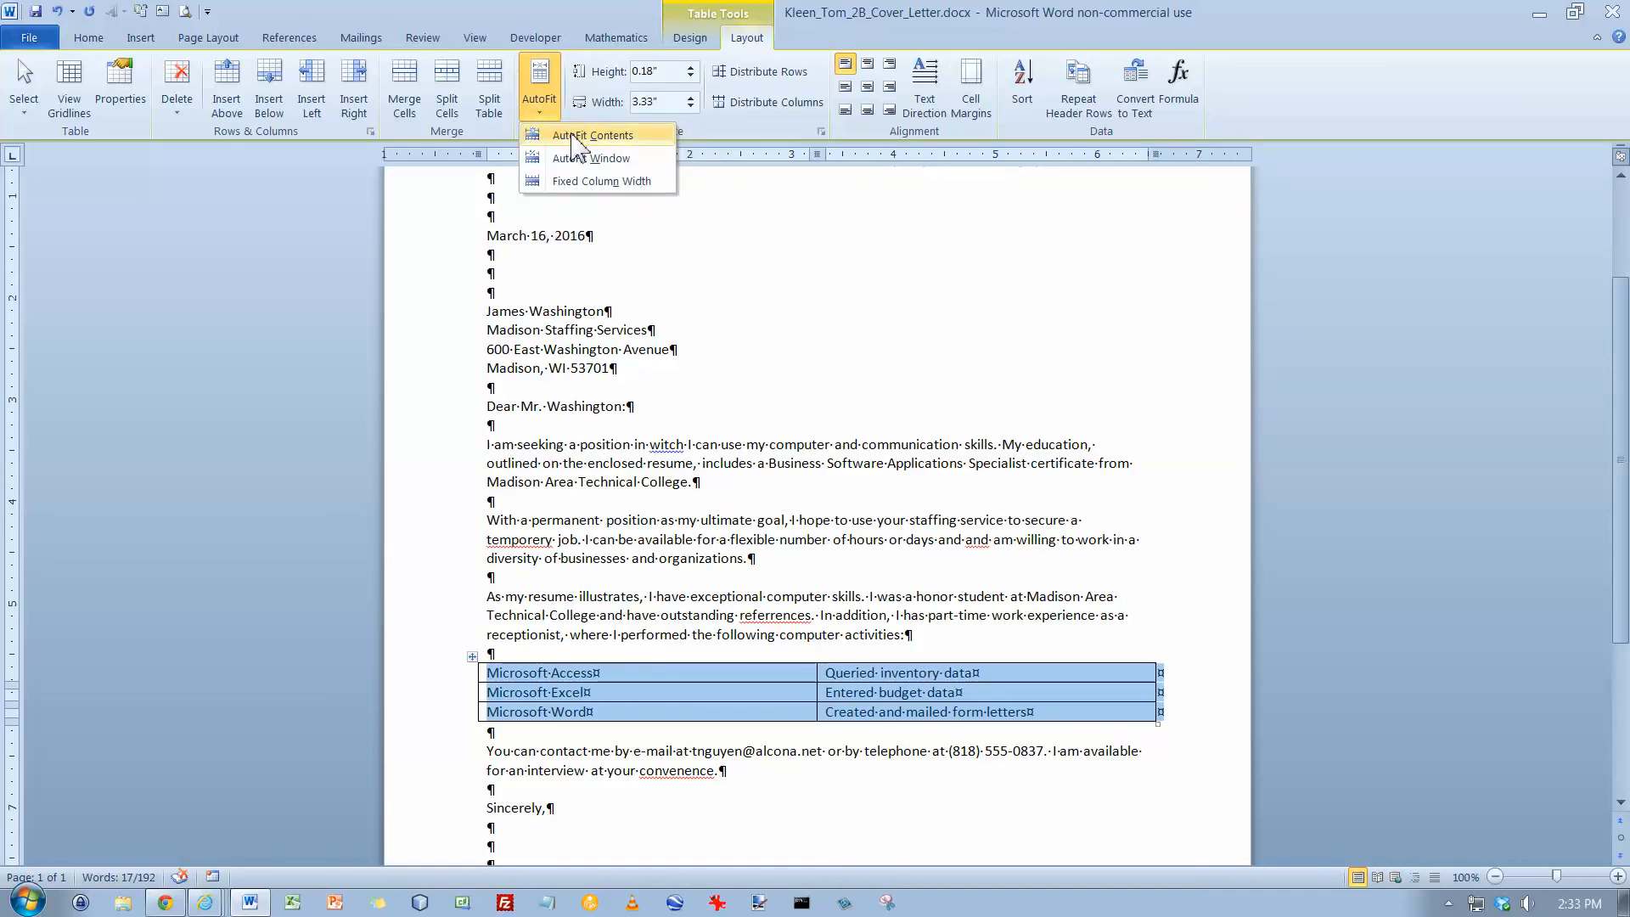
{"action": "left_click", "coordinate": [573, 136]}
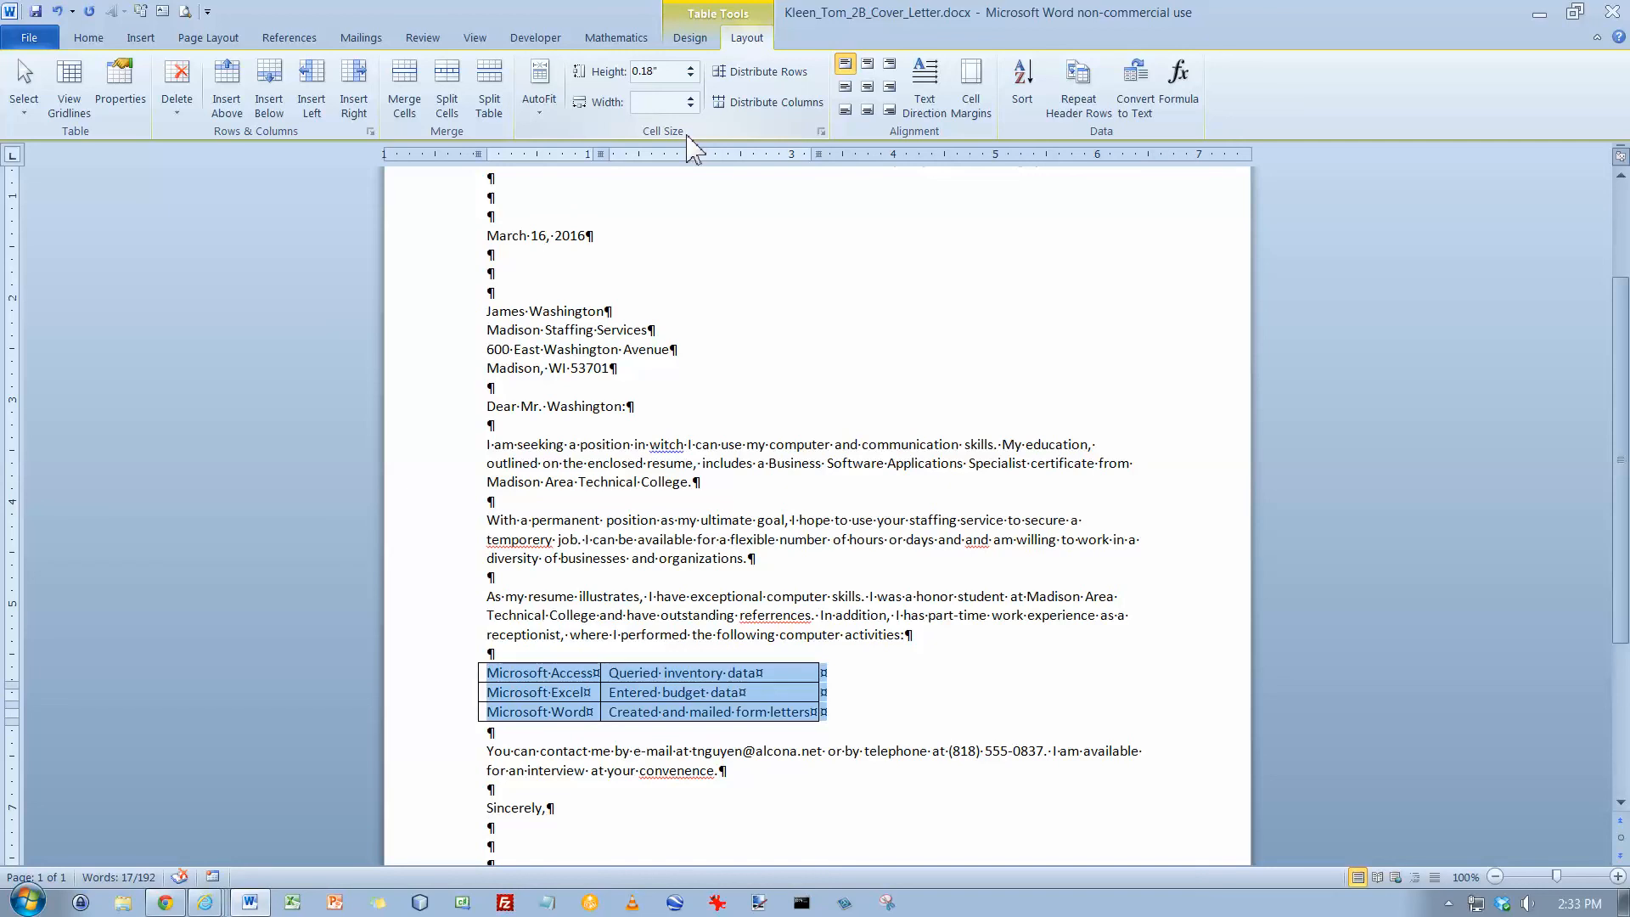
{"action": "left_click", "coordinate": [89, 37]}
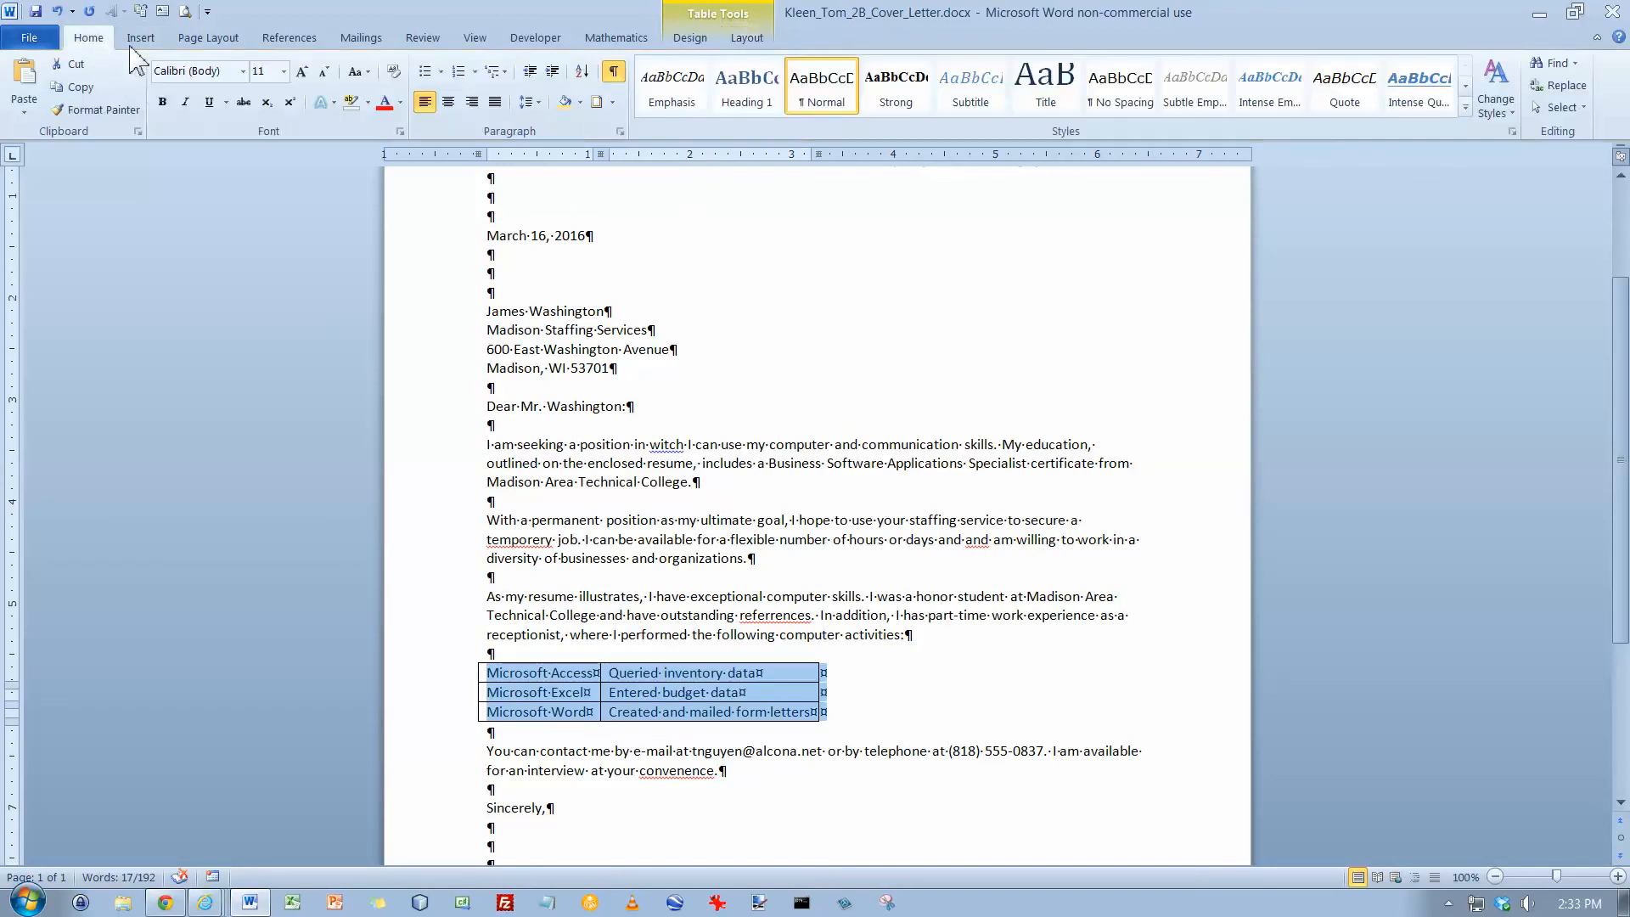
{"action": "left_click", "coordinate": [448, 103]}
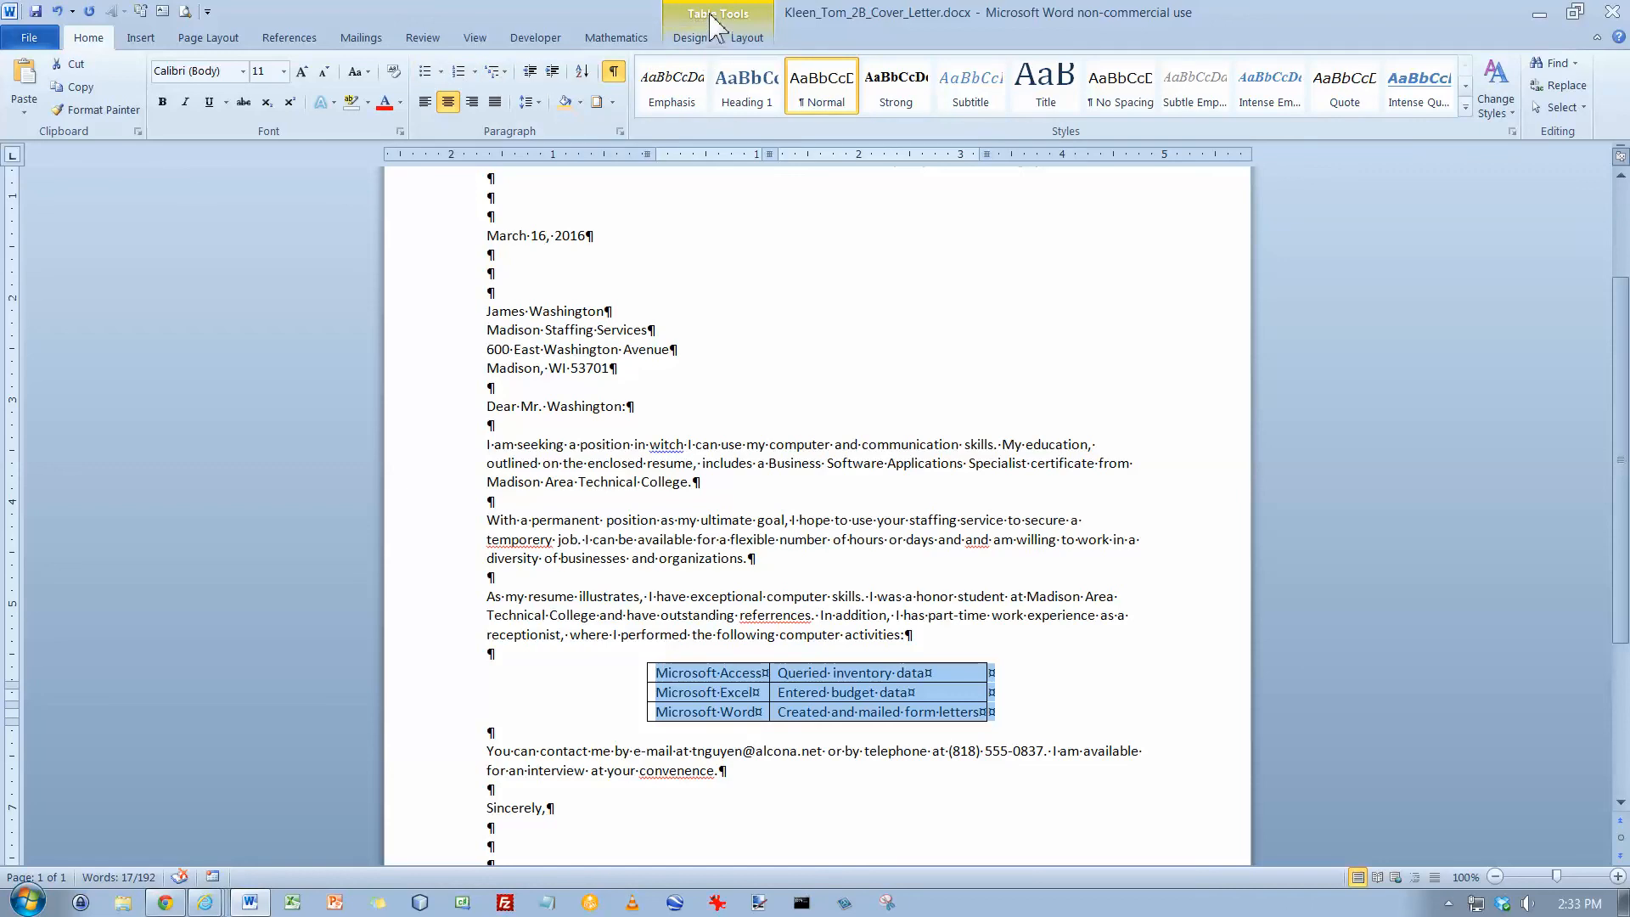
Remove all borders from the activities table and save the document
{"action": "left_click", "coordinate": [692, 37]}
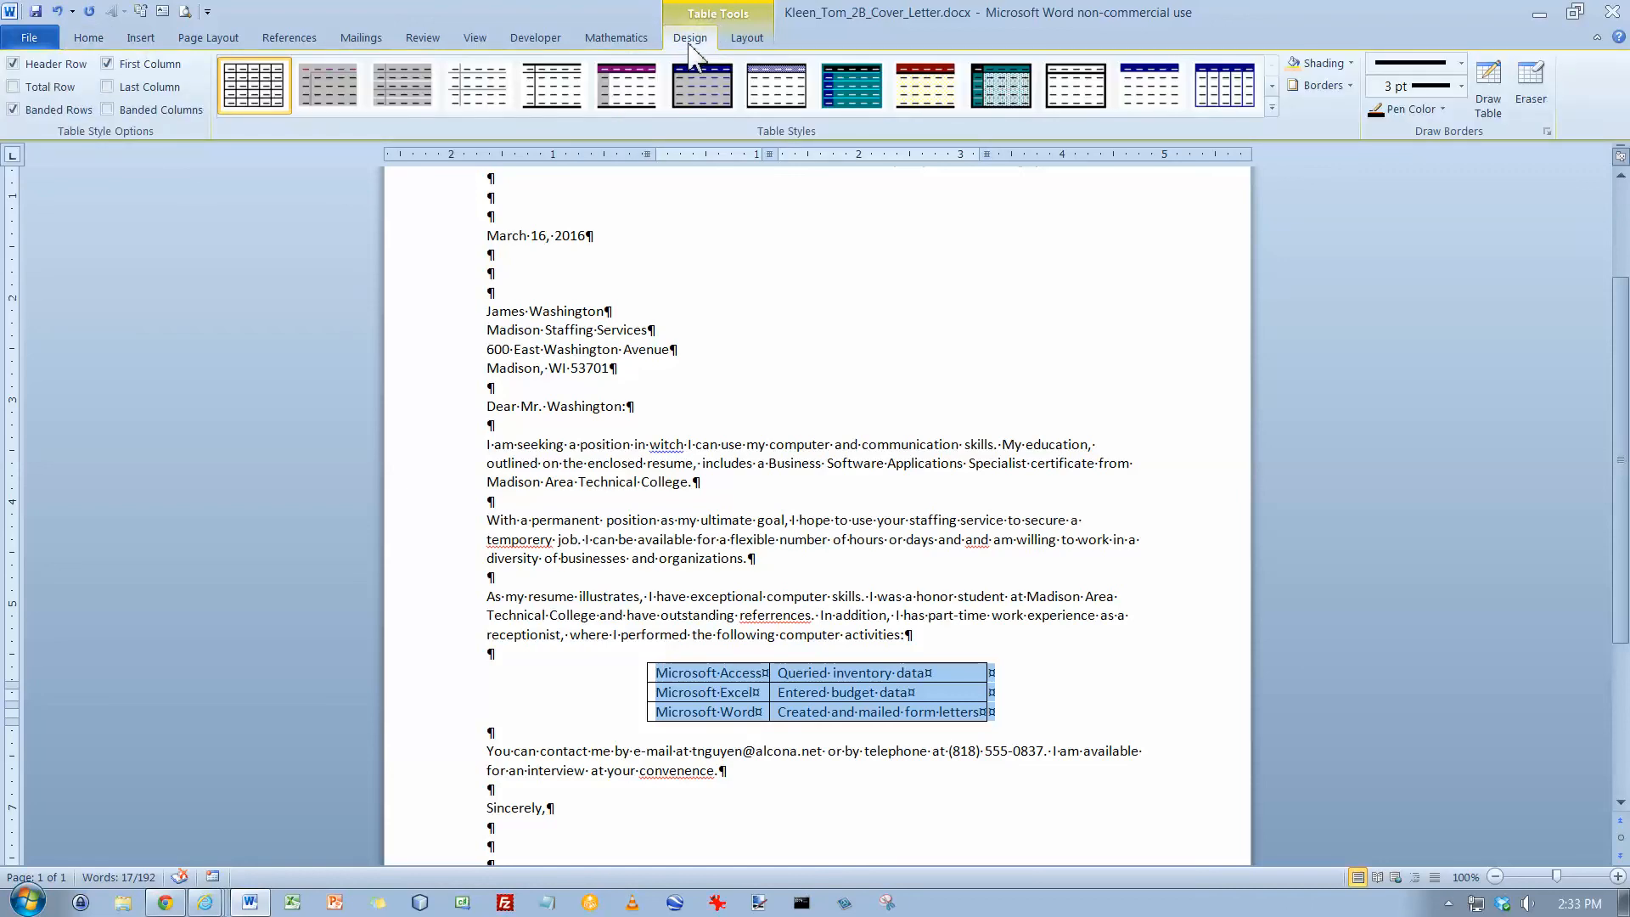
{"action": "left_click", "coordinate": [1350, 86]}
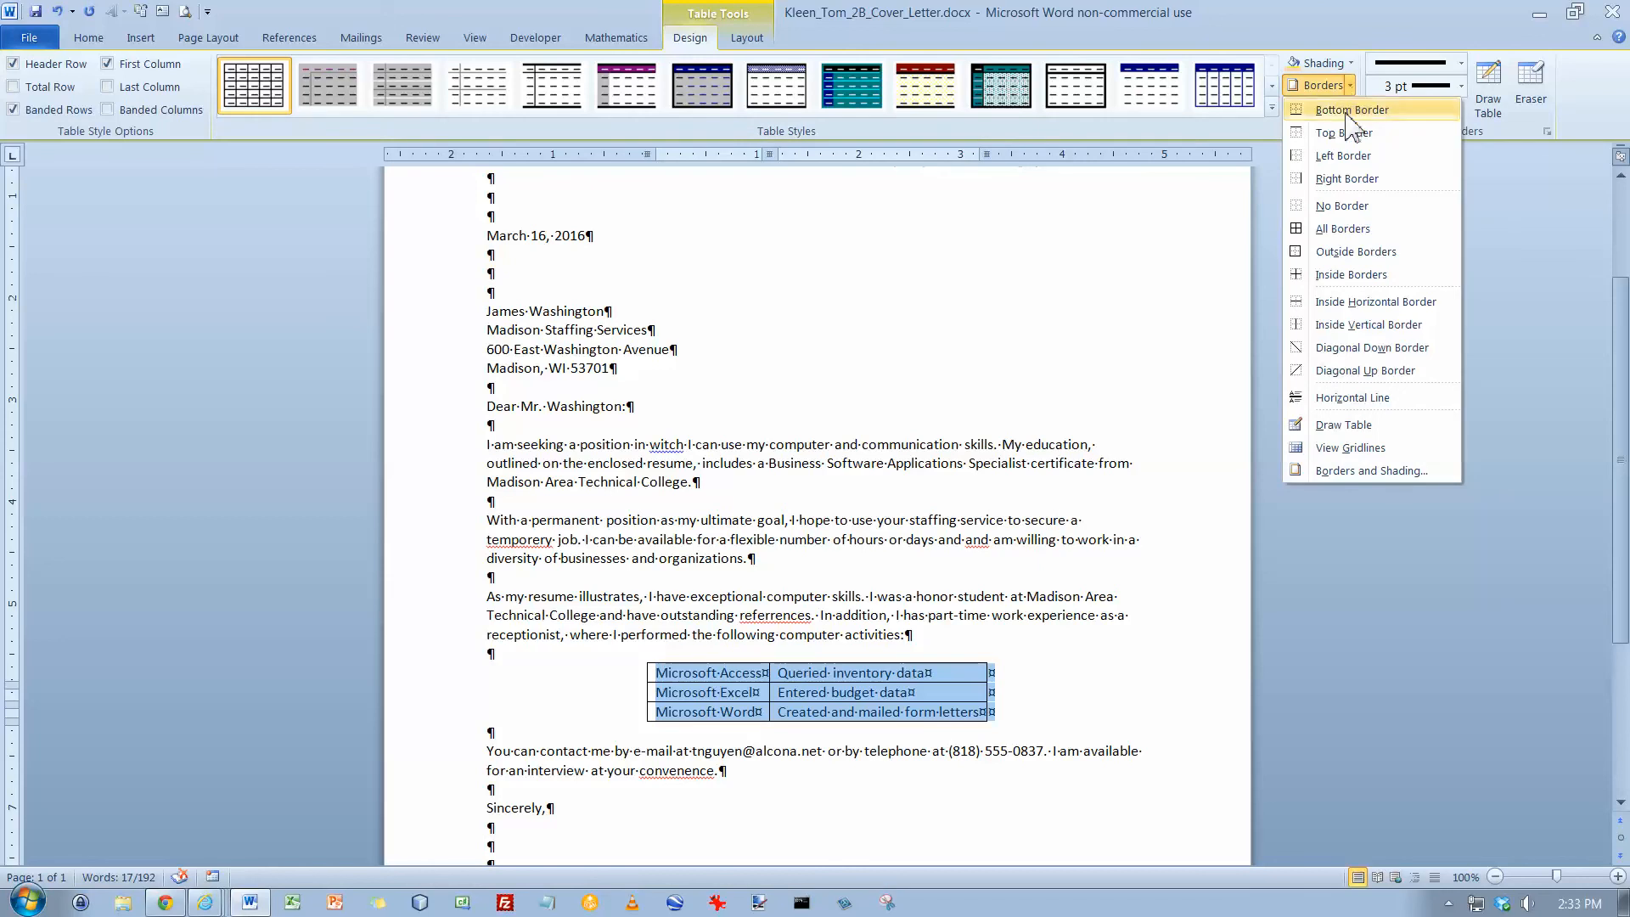
{"action": "left_click", "coordinate": [1344, 206]}
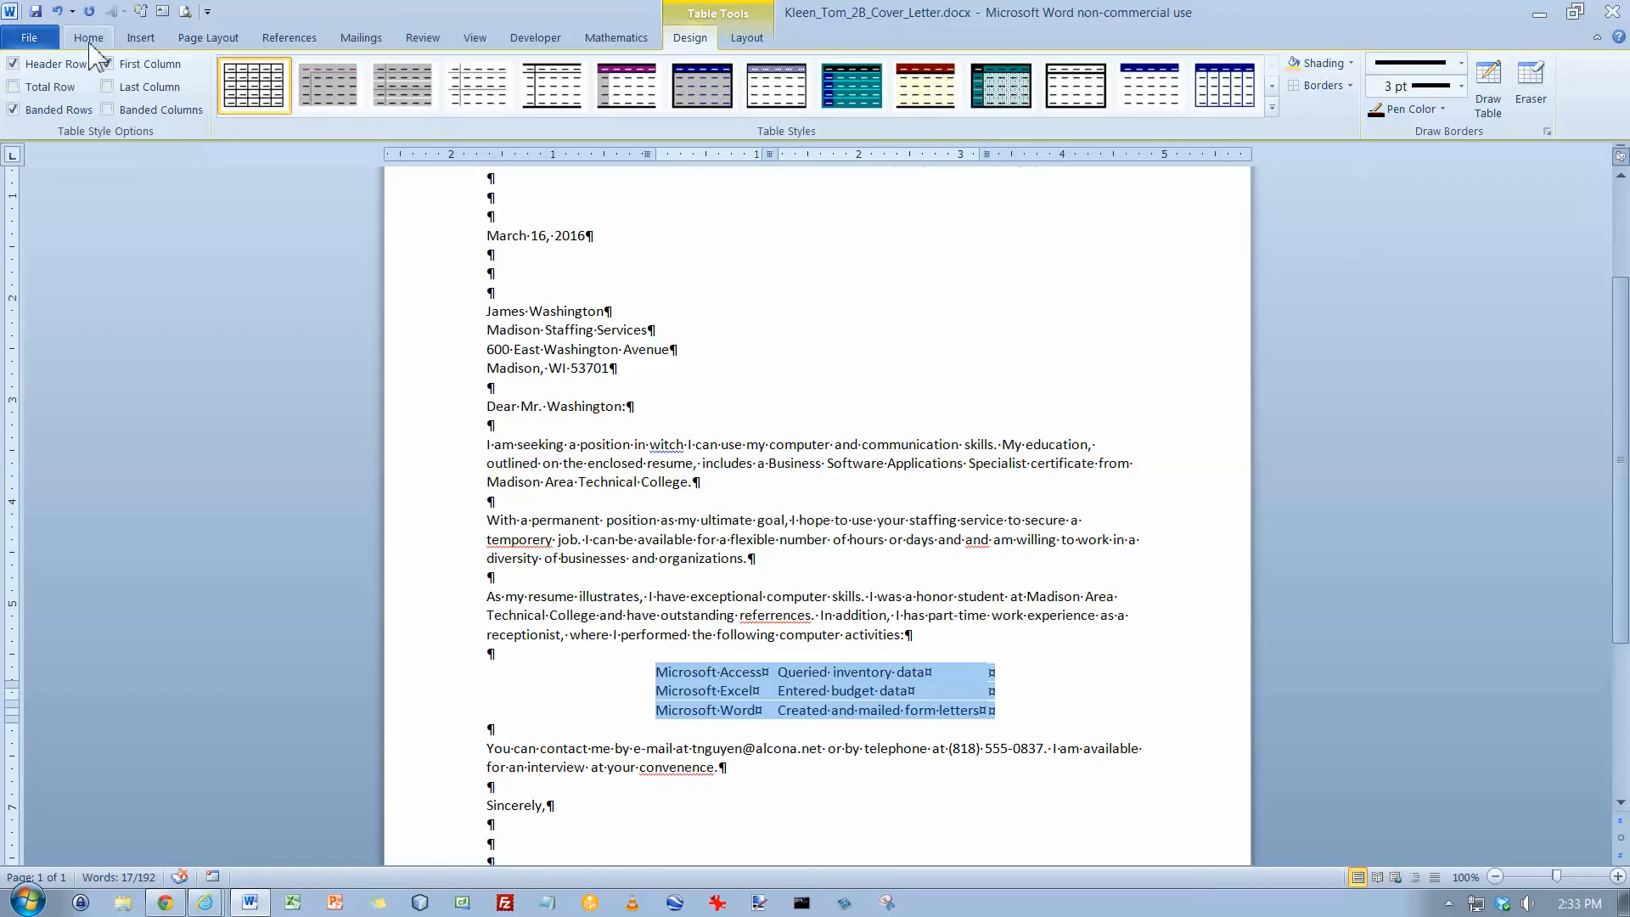
{"action": "left_click", "coordinate": [35, 13]}
{"action": "left_click", "coordinate": [492, 312]}
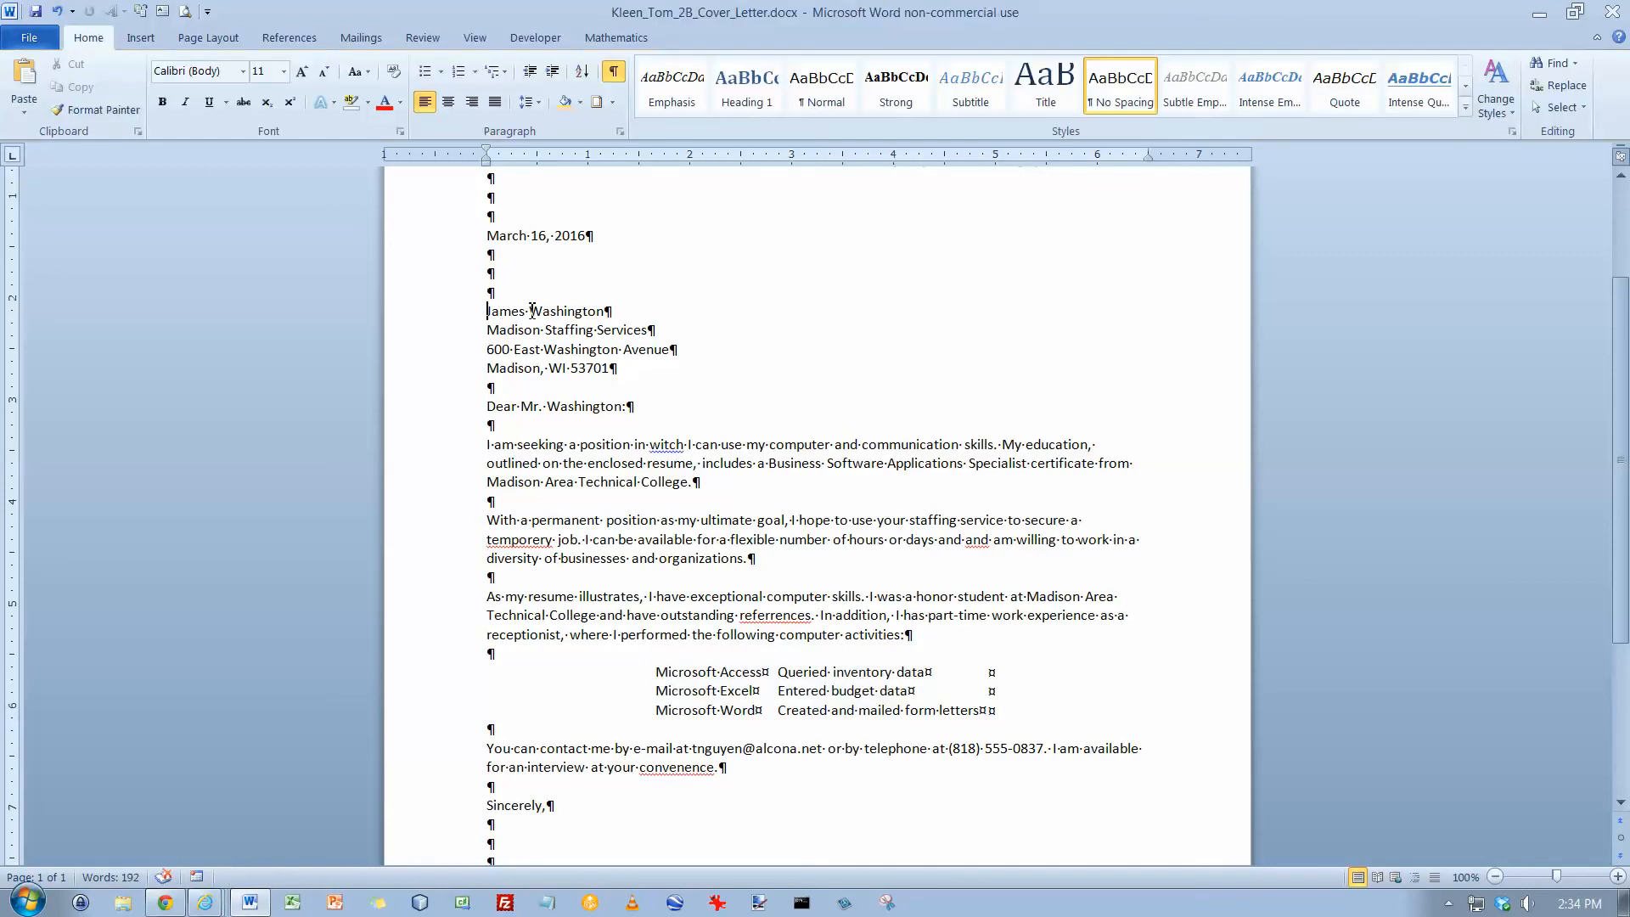